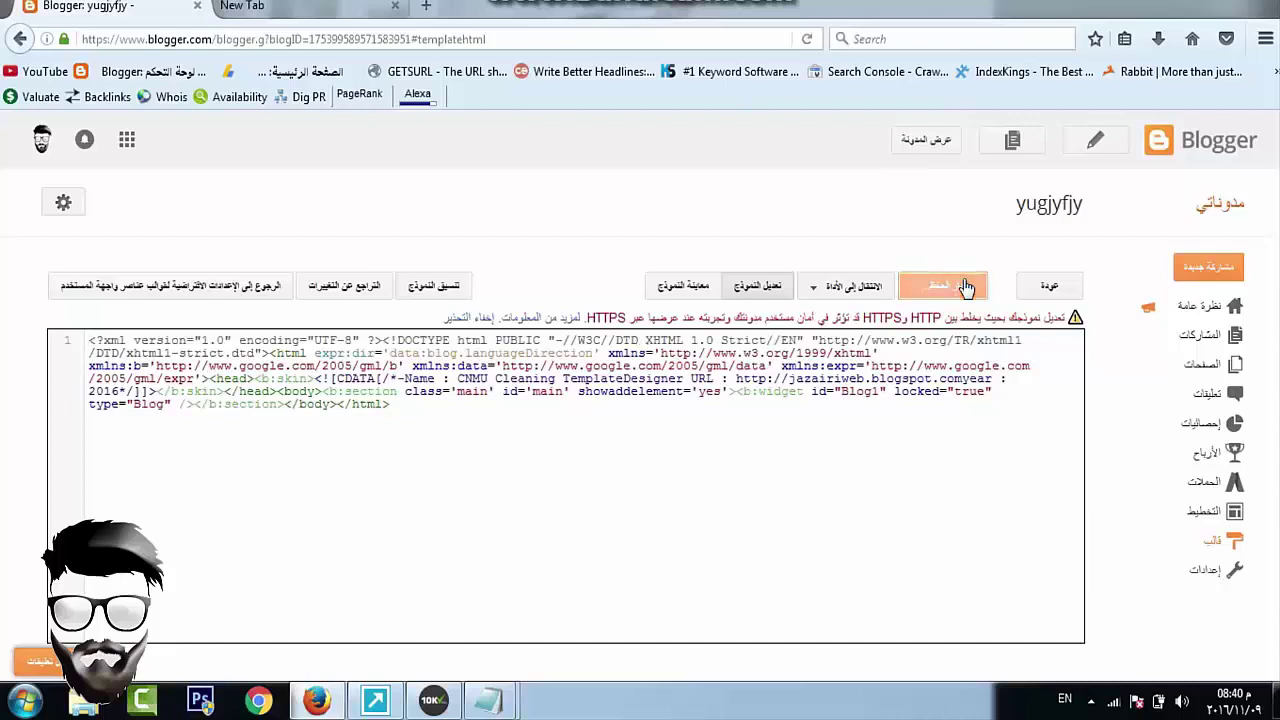
Open the live blog in a new tab to see the bare 'no posts' page
left_click(928, 145)
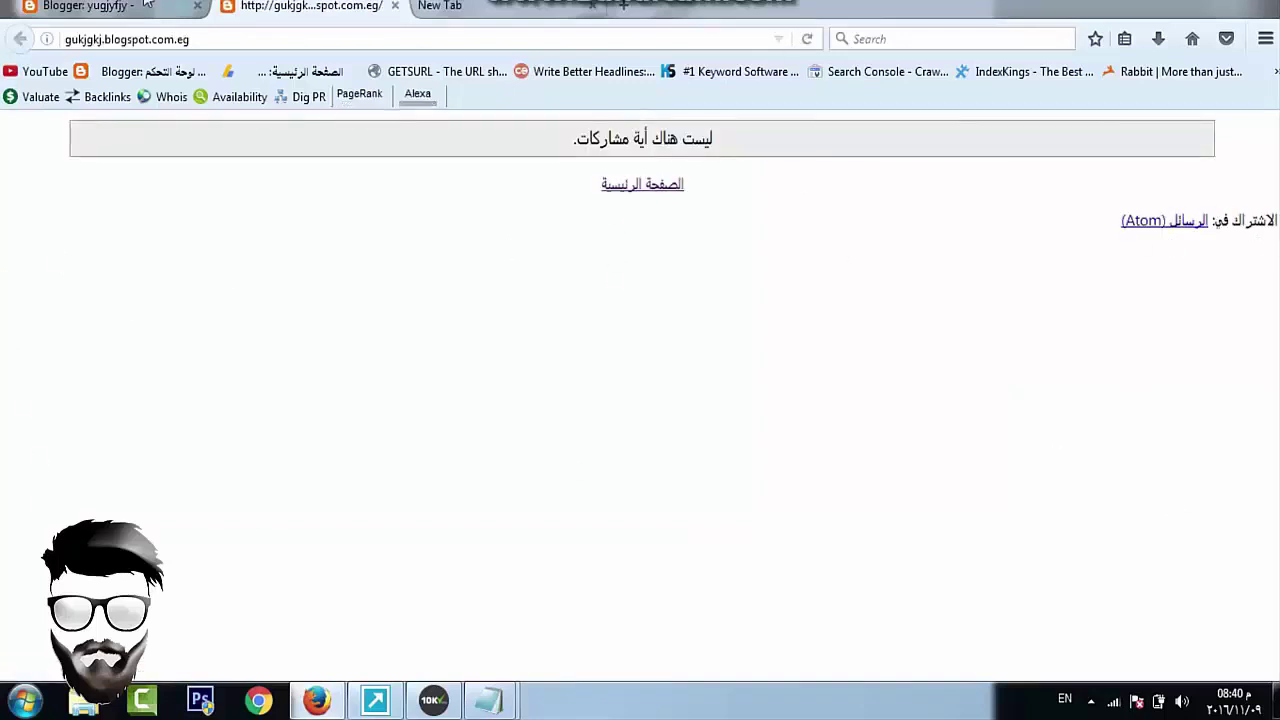
Close the blog preview tab, leave Blogger for the blog list, and switch to the empty new tab
left_click(100, 7)
left_click(1222, 336)
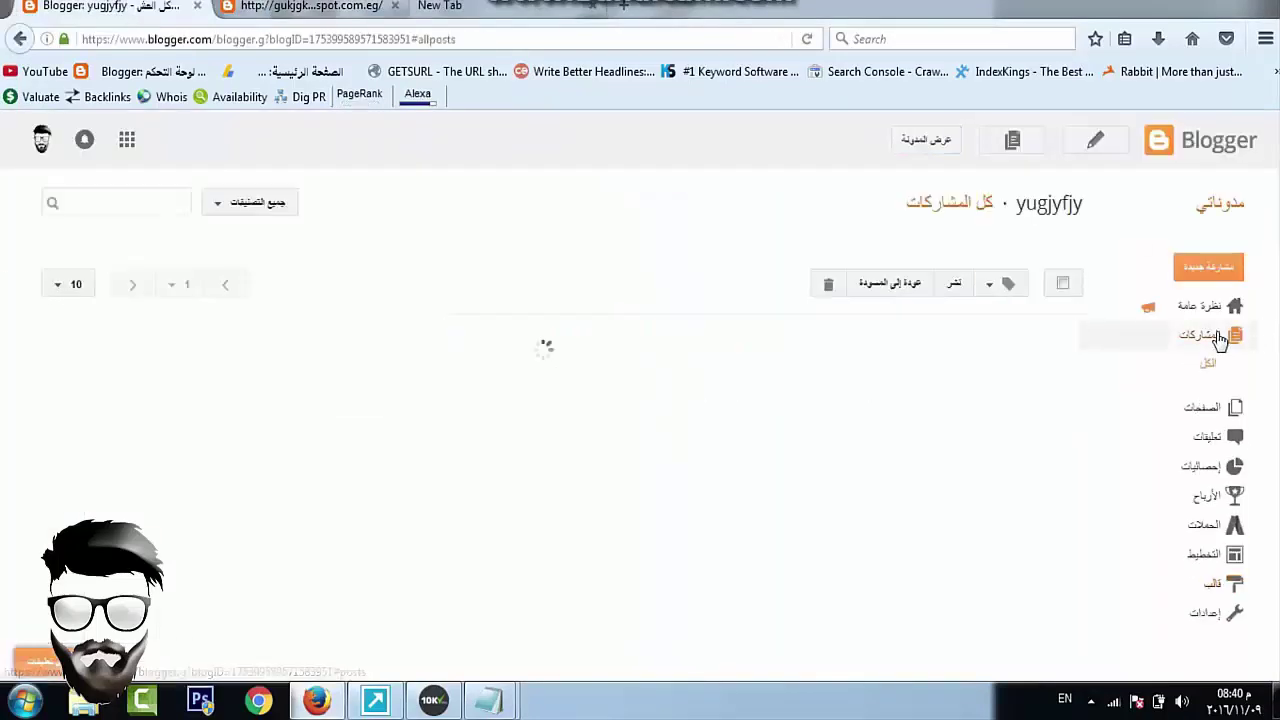
left_click(396, 6)
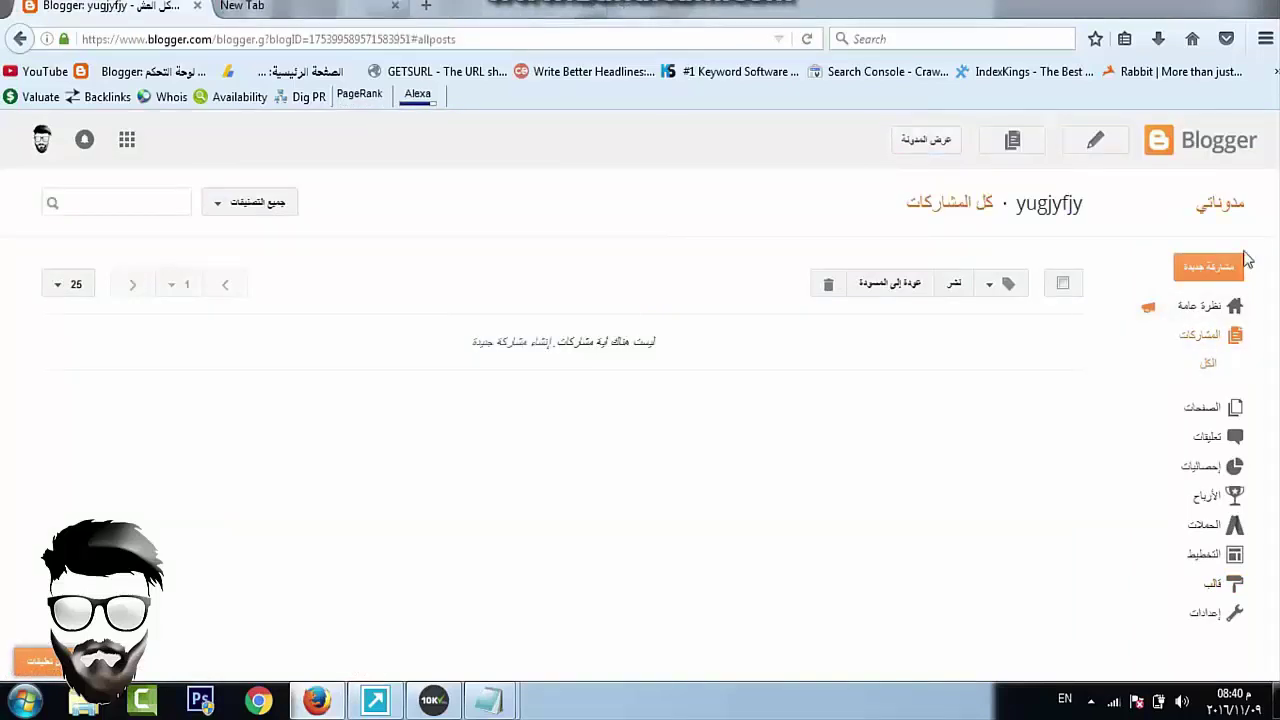
left_click(1224, 206)
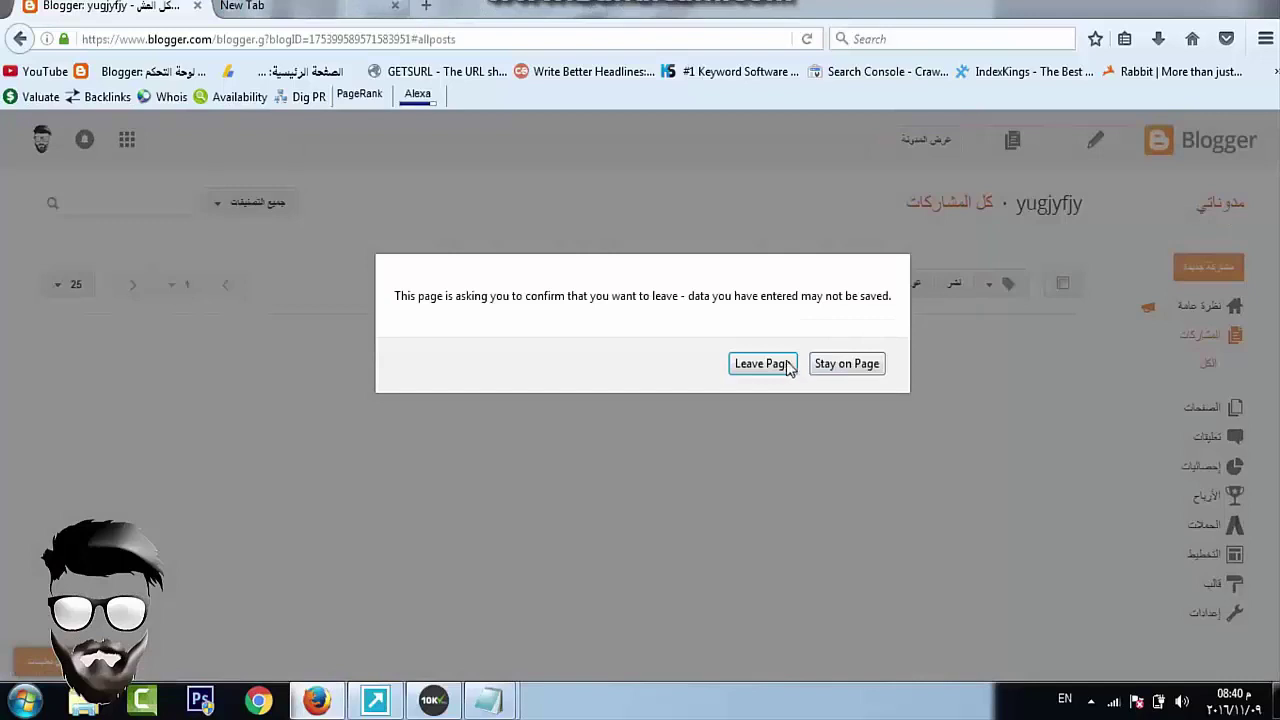
left_click(763, 364)
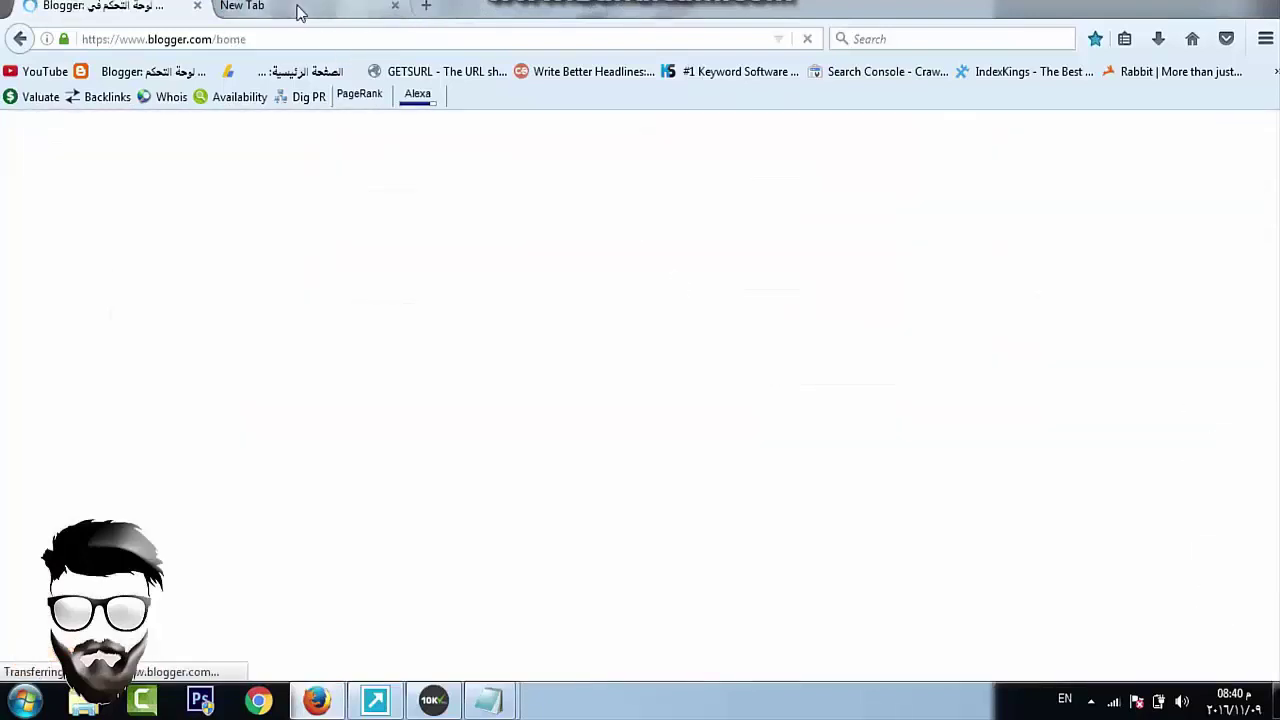
left_click(298, 8)
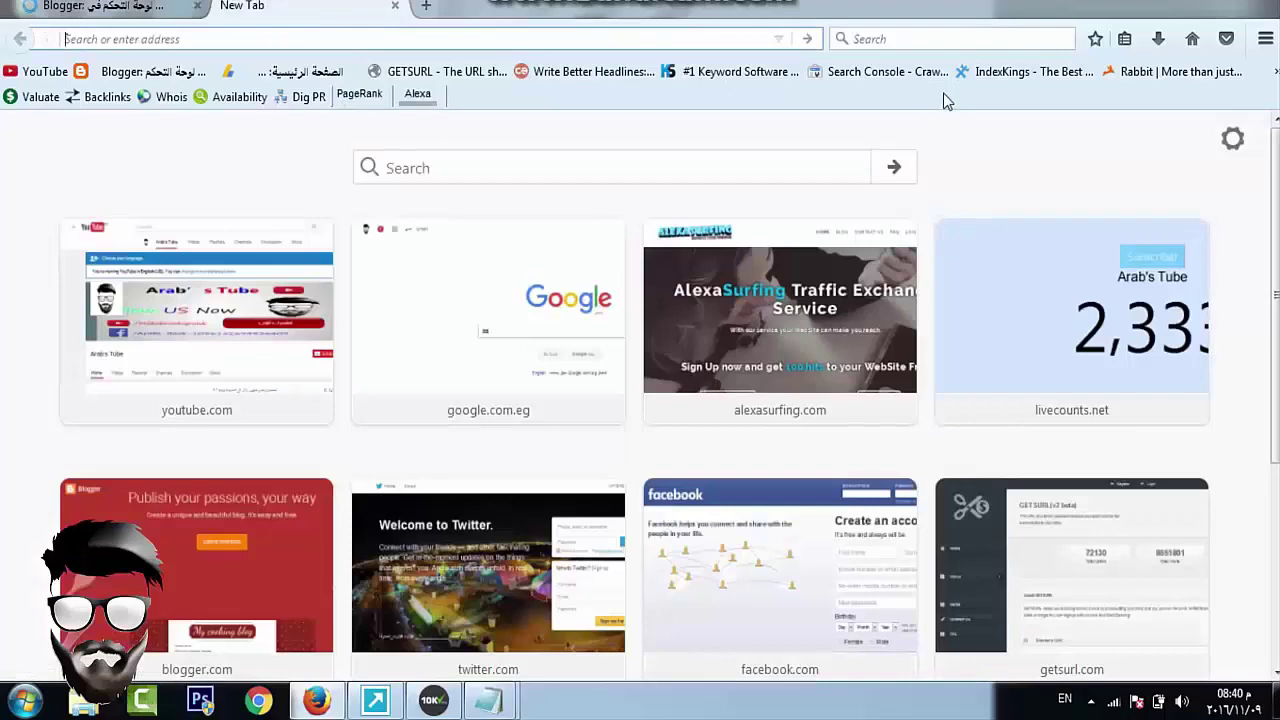
Visit revenuehits.com and open its publisher SIGN UP registration form
type("re")
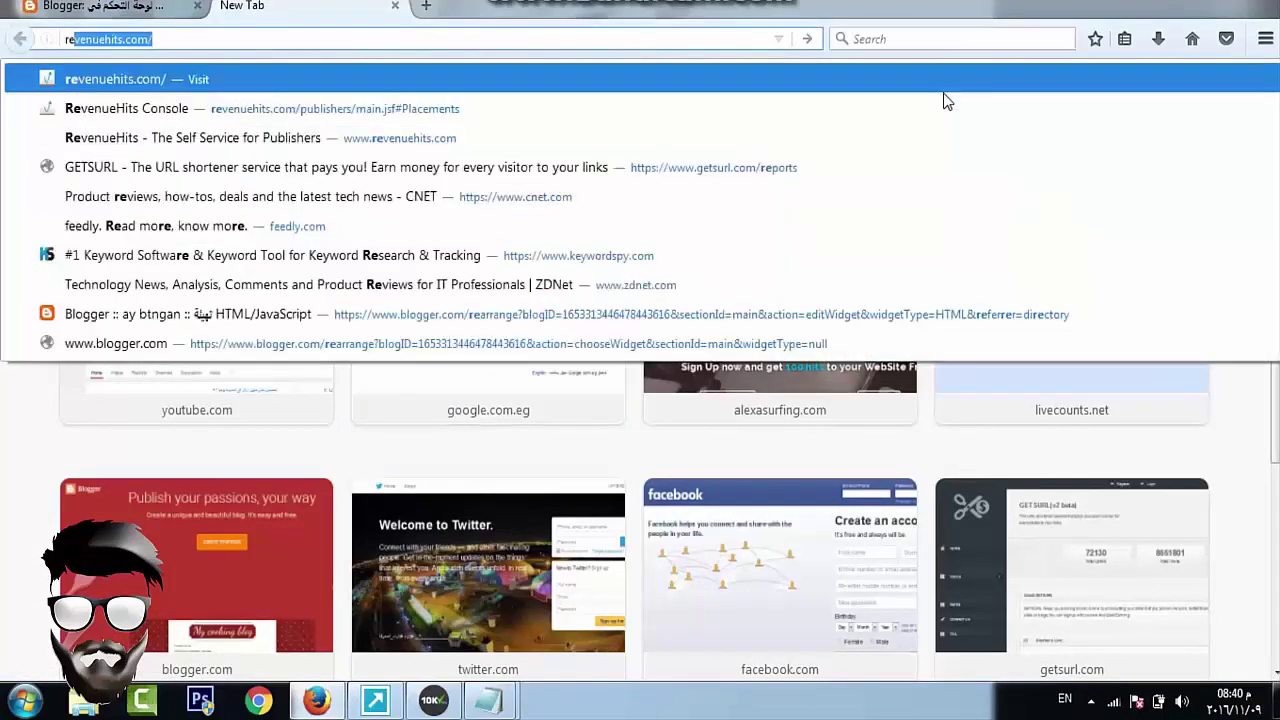
left_click(287, 85)
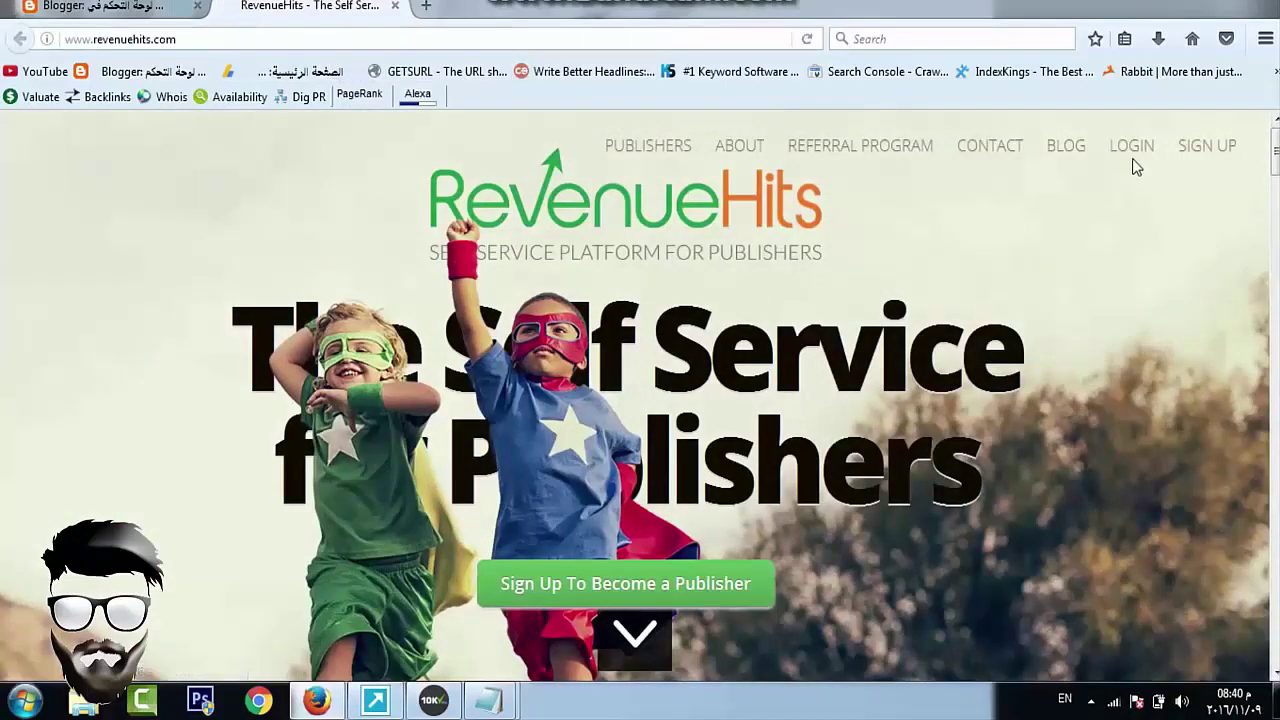
left_click(1210, 148)
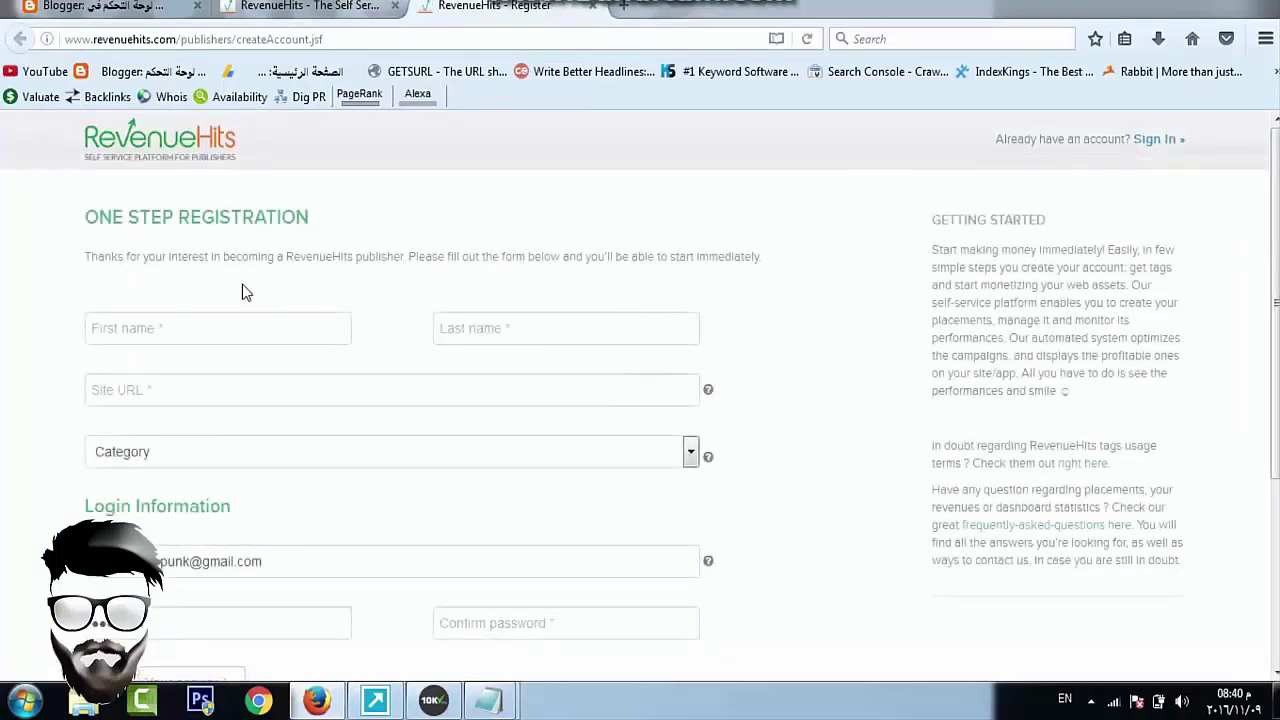
Look over the RevenueHits registration form's name, site address and site category fields
left_click(549, 320)
scroll(549, 317, "down", 2)
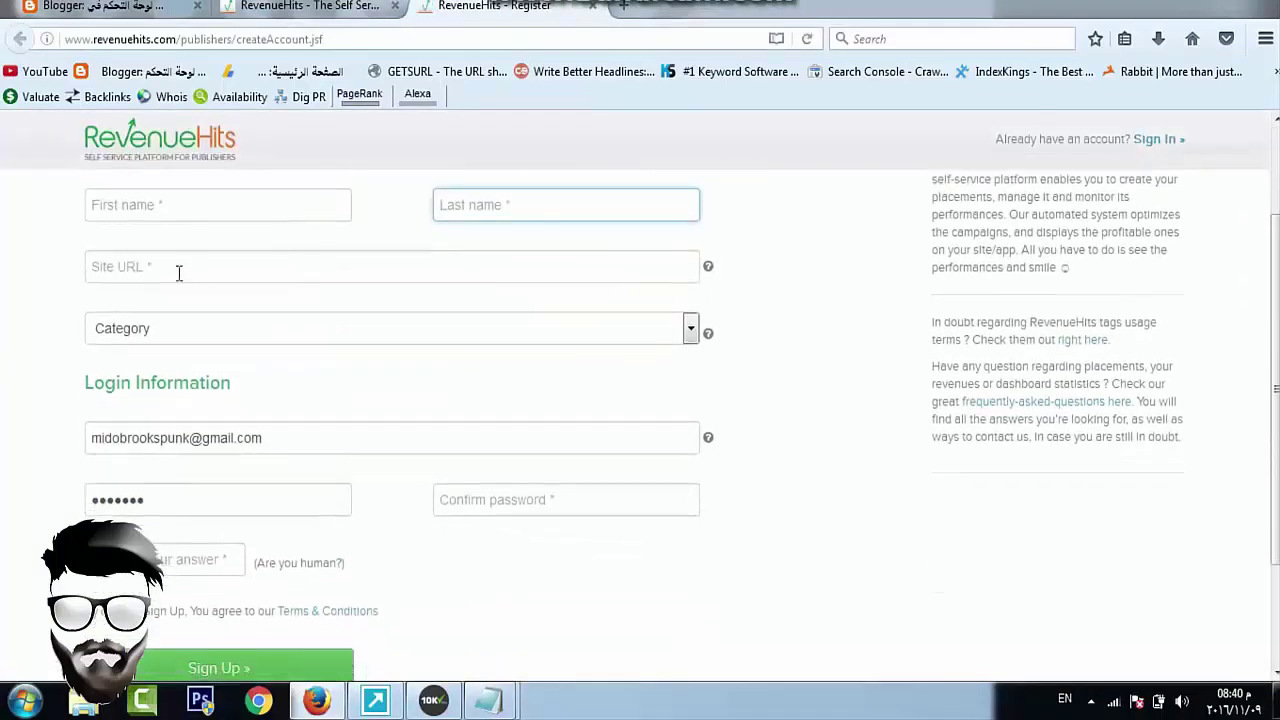
left_click(100, 266)
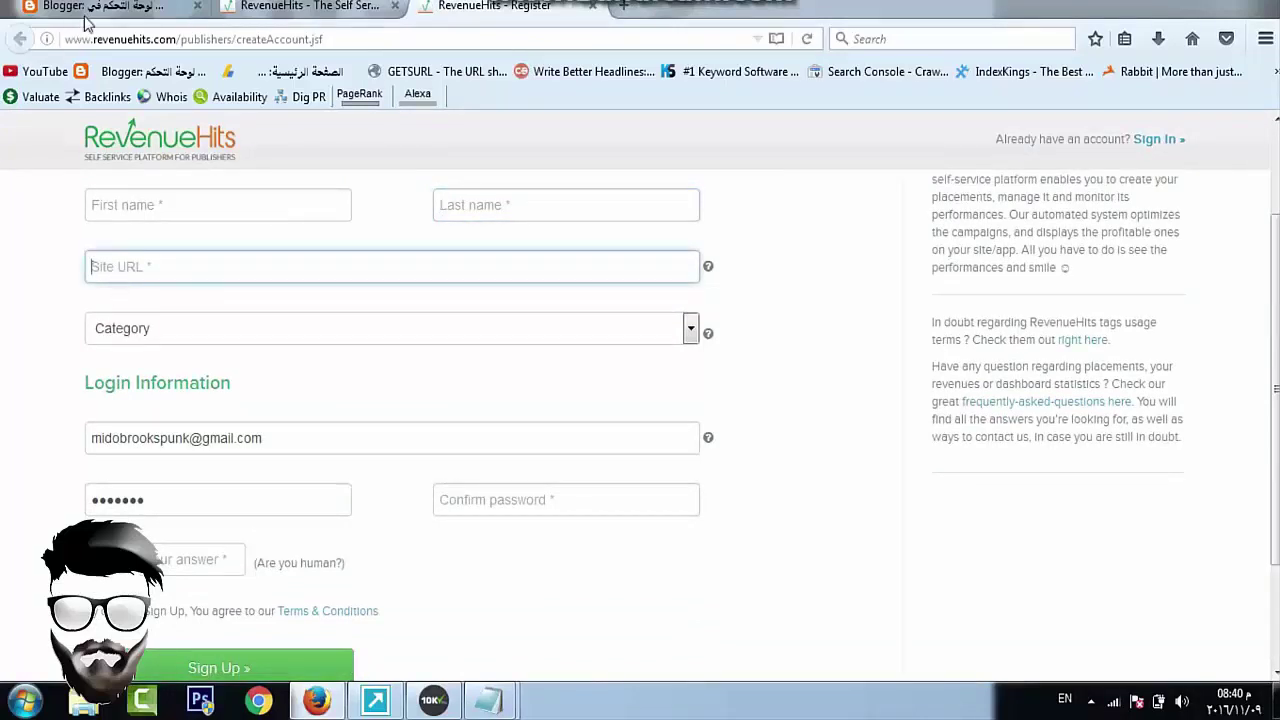
left_click(92, 8)
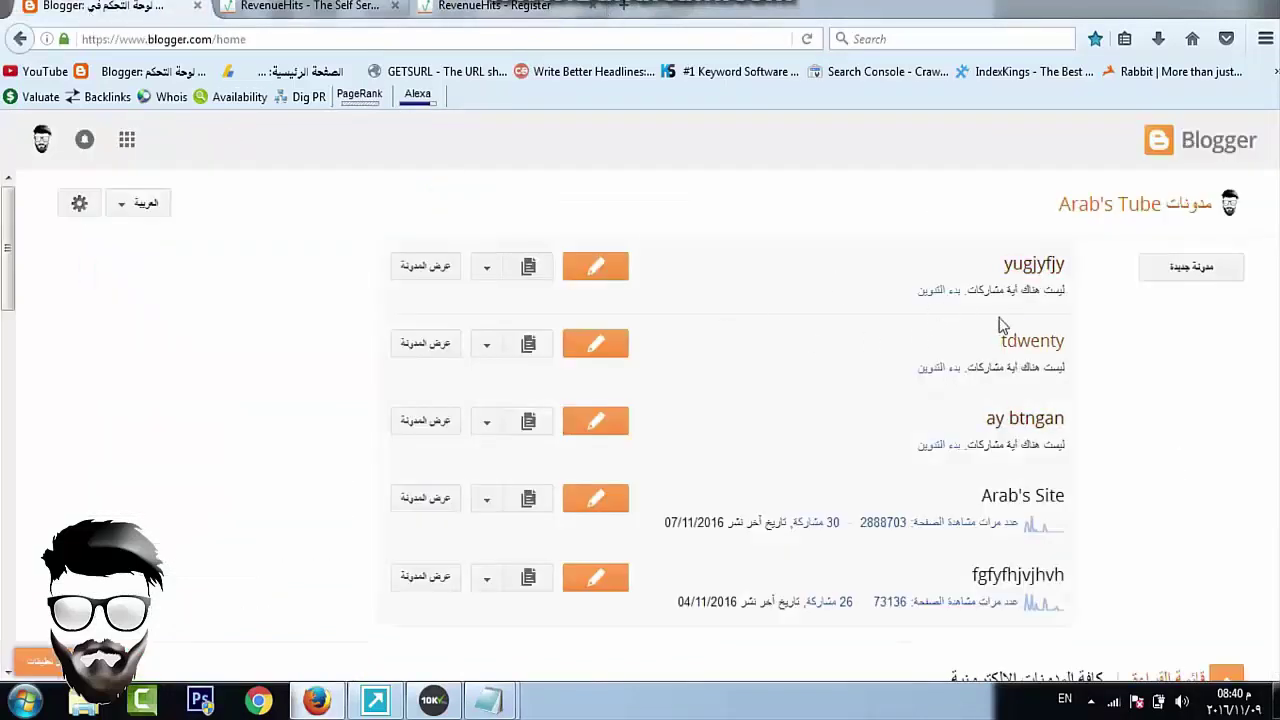
left_click(495, 8)
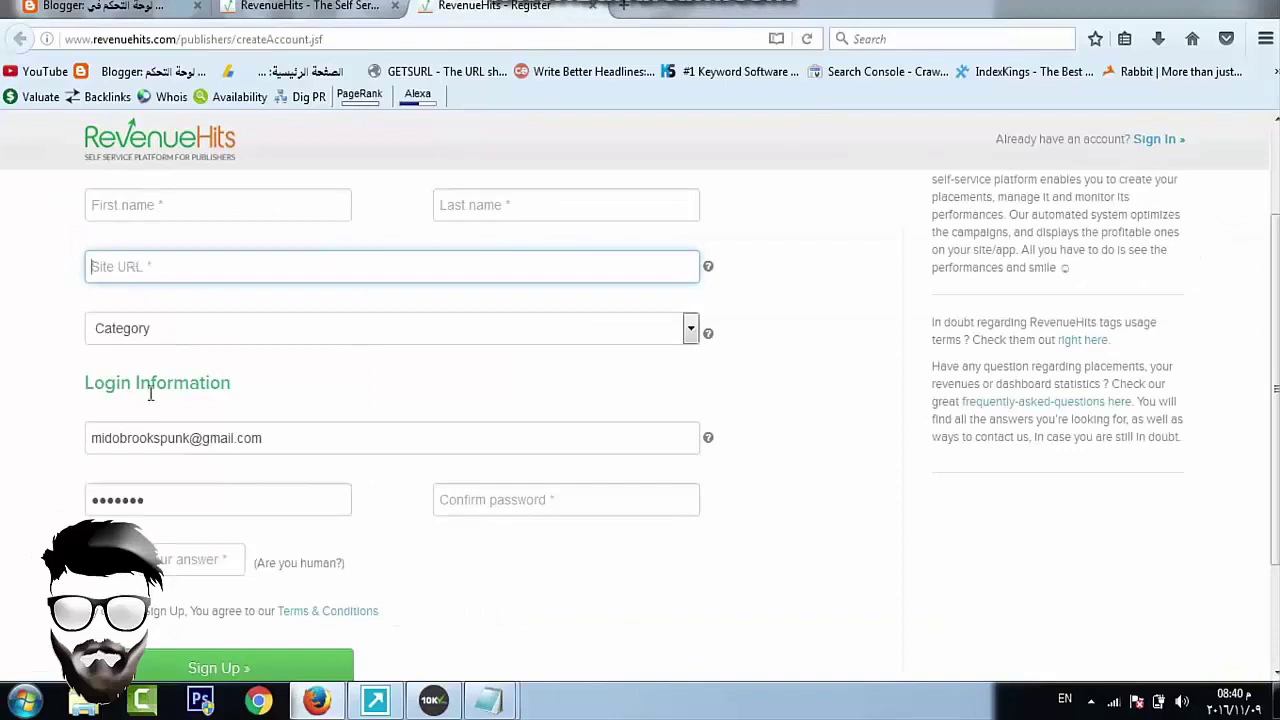
left_click(150, 335)
left_click(149, 334)
left_click(149, 334)
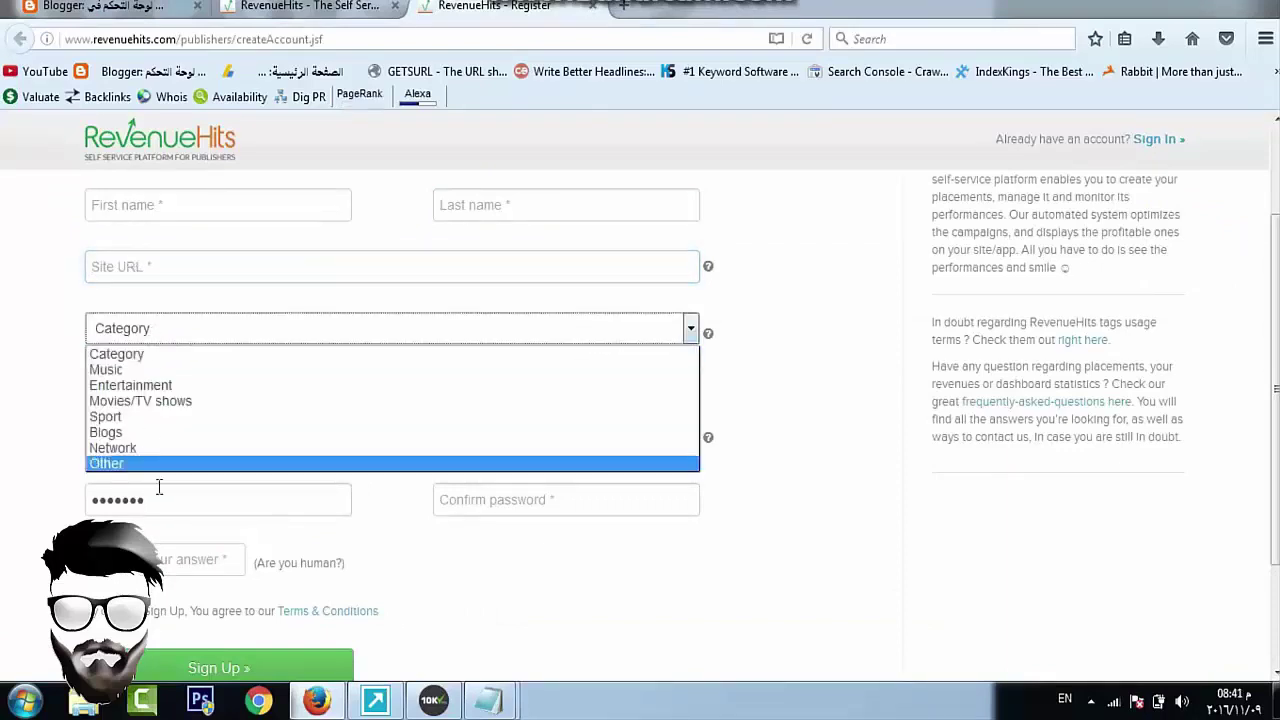
left_click(82, 375)
Check the password fields, close the registration tab, and open the RevenueHits publisher sign-in page
scroll(266, 337, "down", 3)
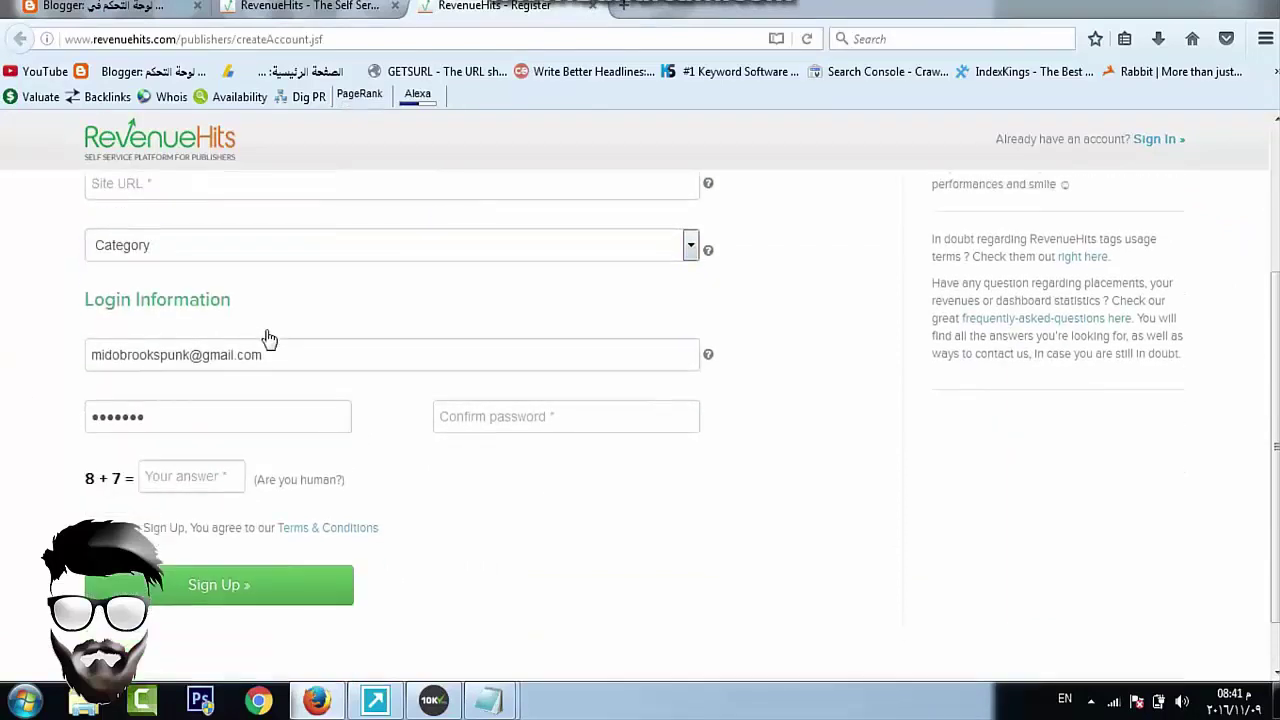
left_click(190, 355)
left_click(610, 372)
left_click(241, 303)
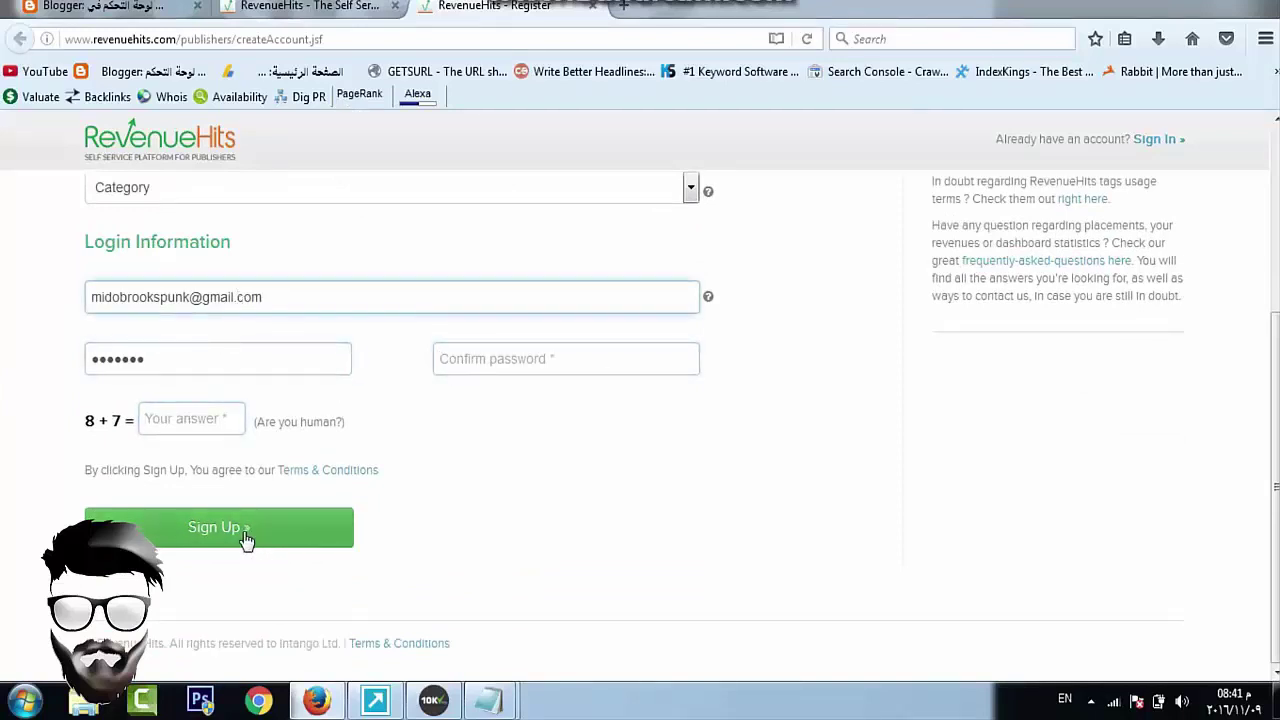
left_click(592, 7)
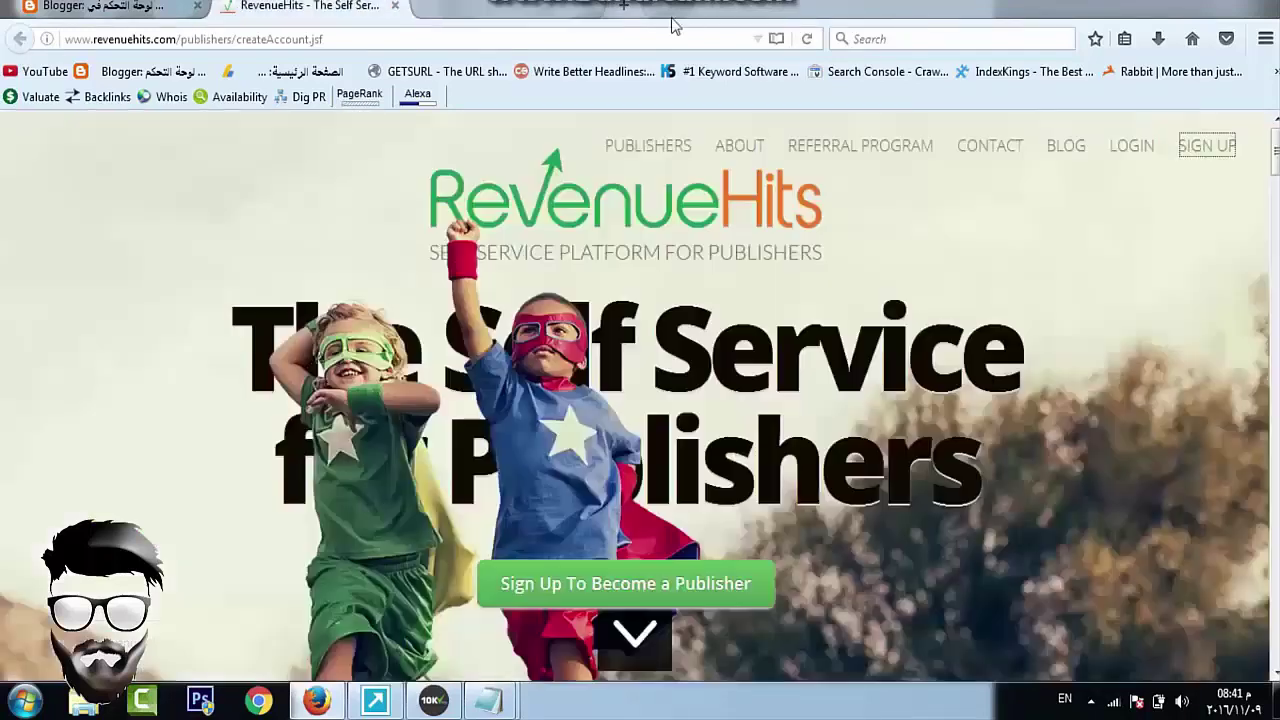
left_click(1136, 146)
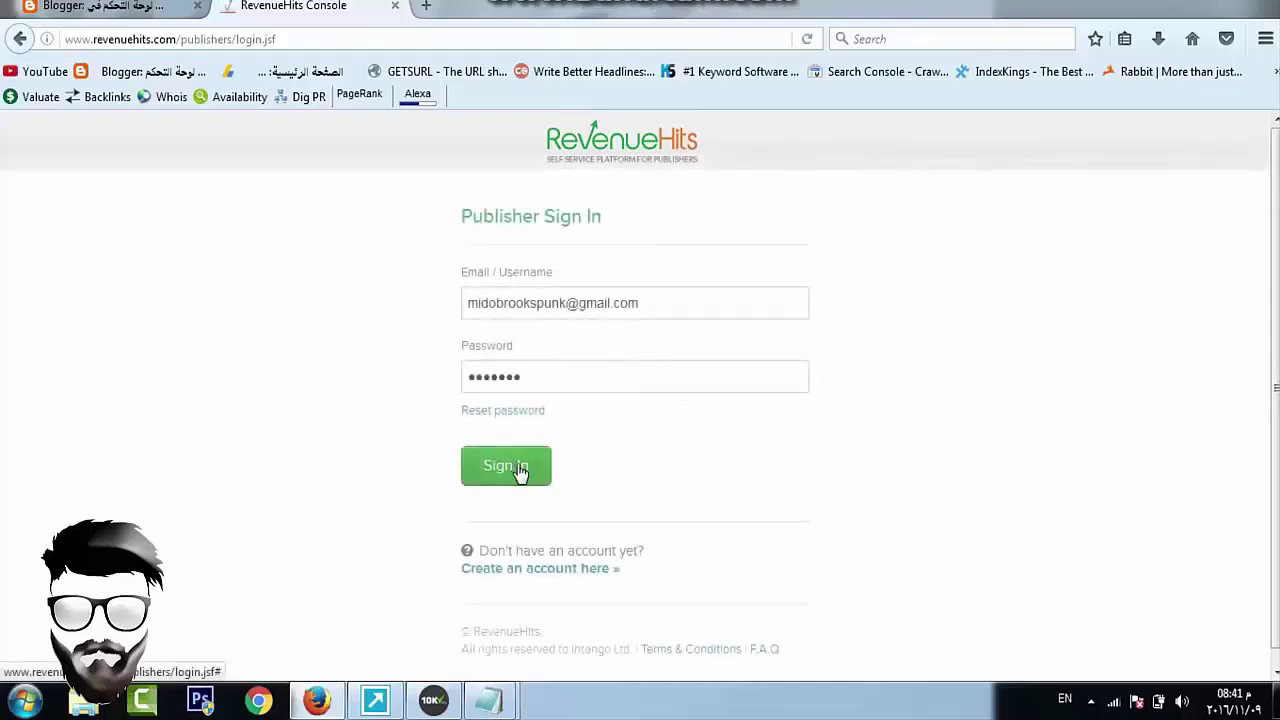
Sign in to RevenueHits and open the New Placement desktop/mobile choice
left_click(517, 466)
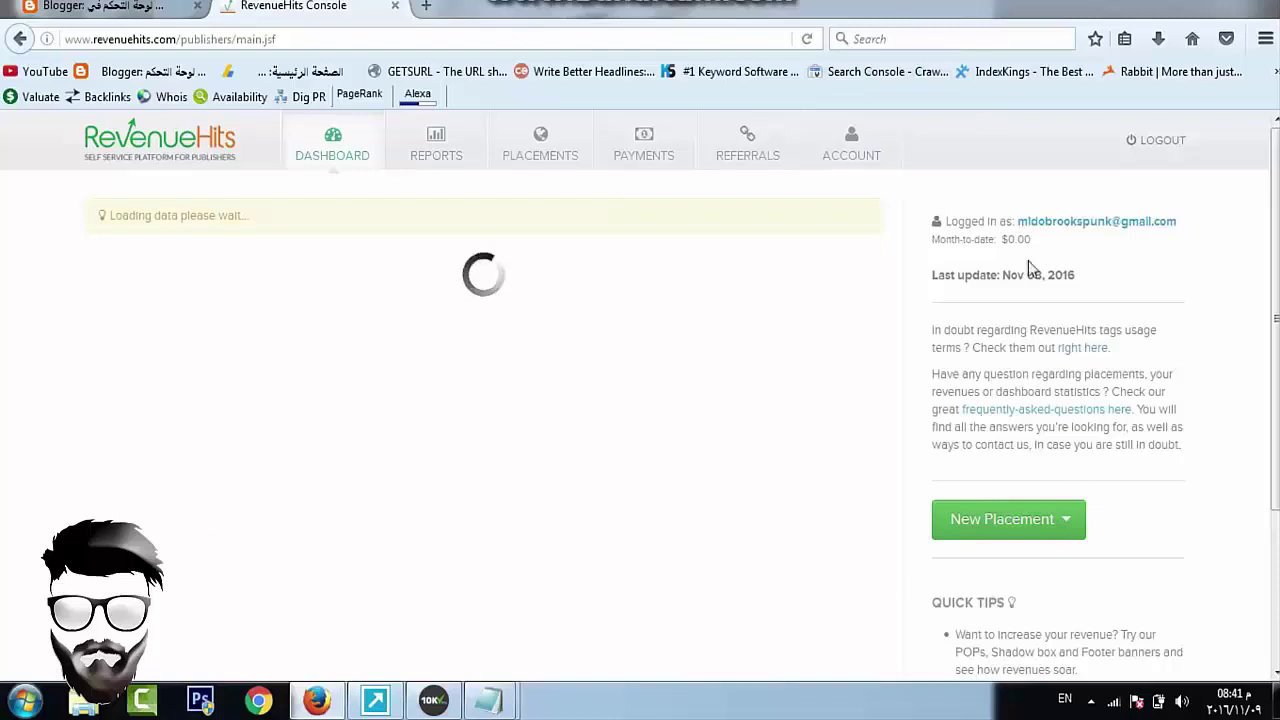
left_click(983, 528)
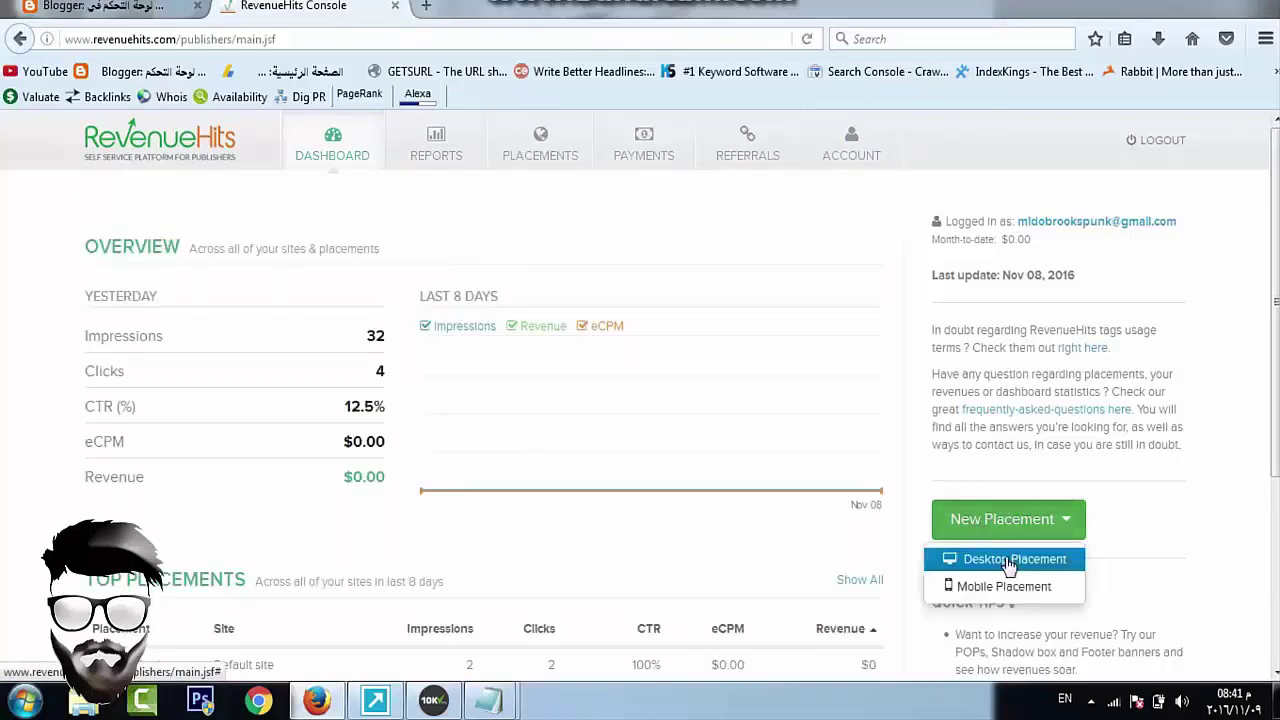
Start a new desktop Banner placement and choose to add a new site for it
left_click(1009, 562)
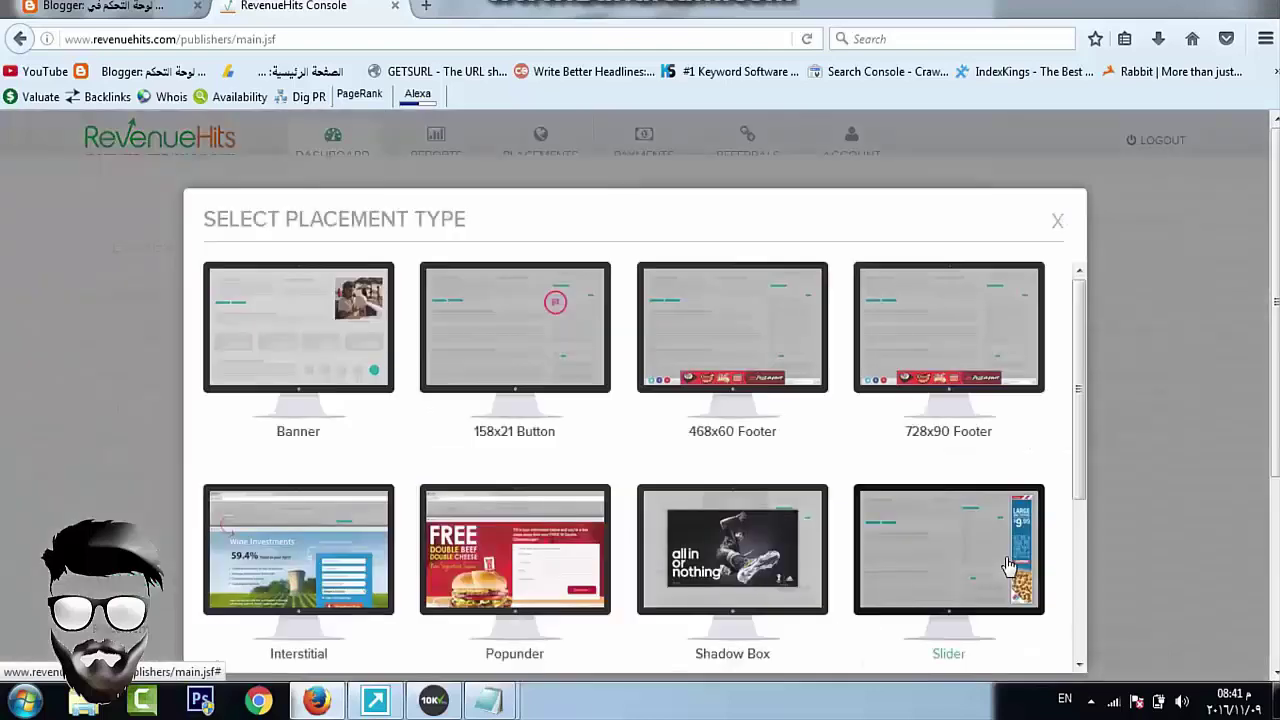
left_click(293, 373)
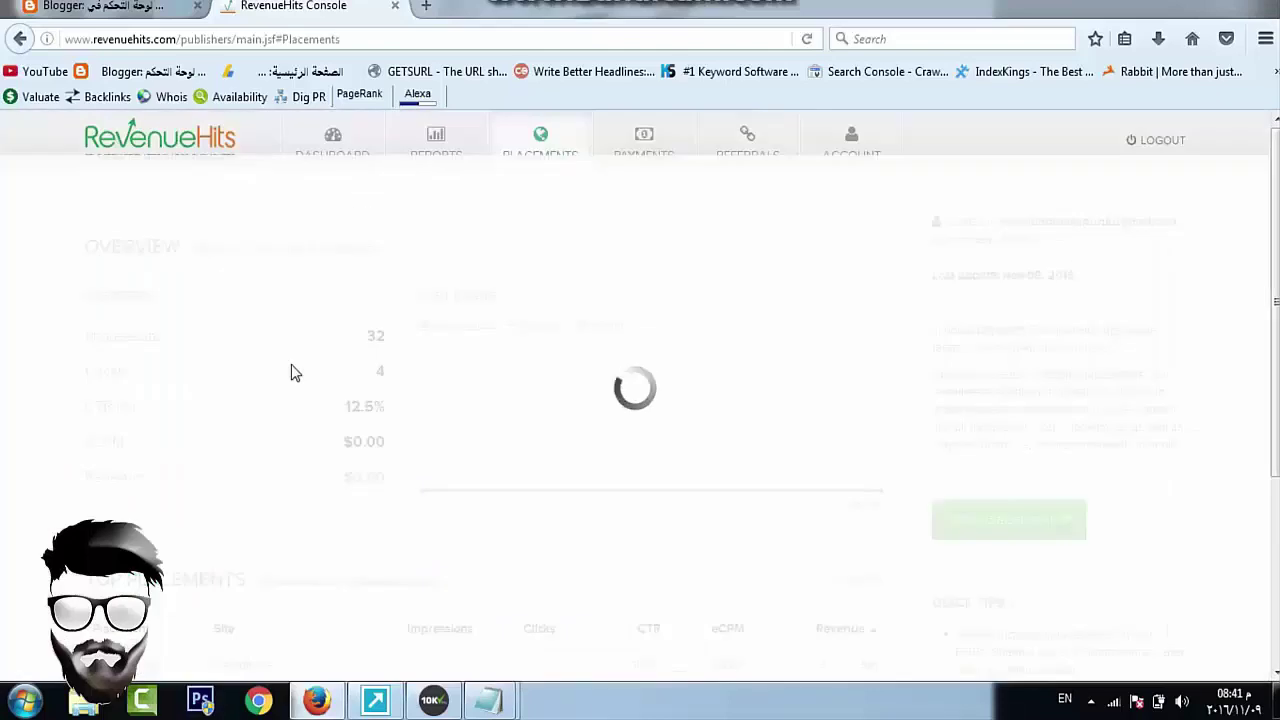
left_click(300, 419)
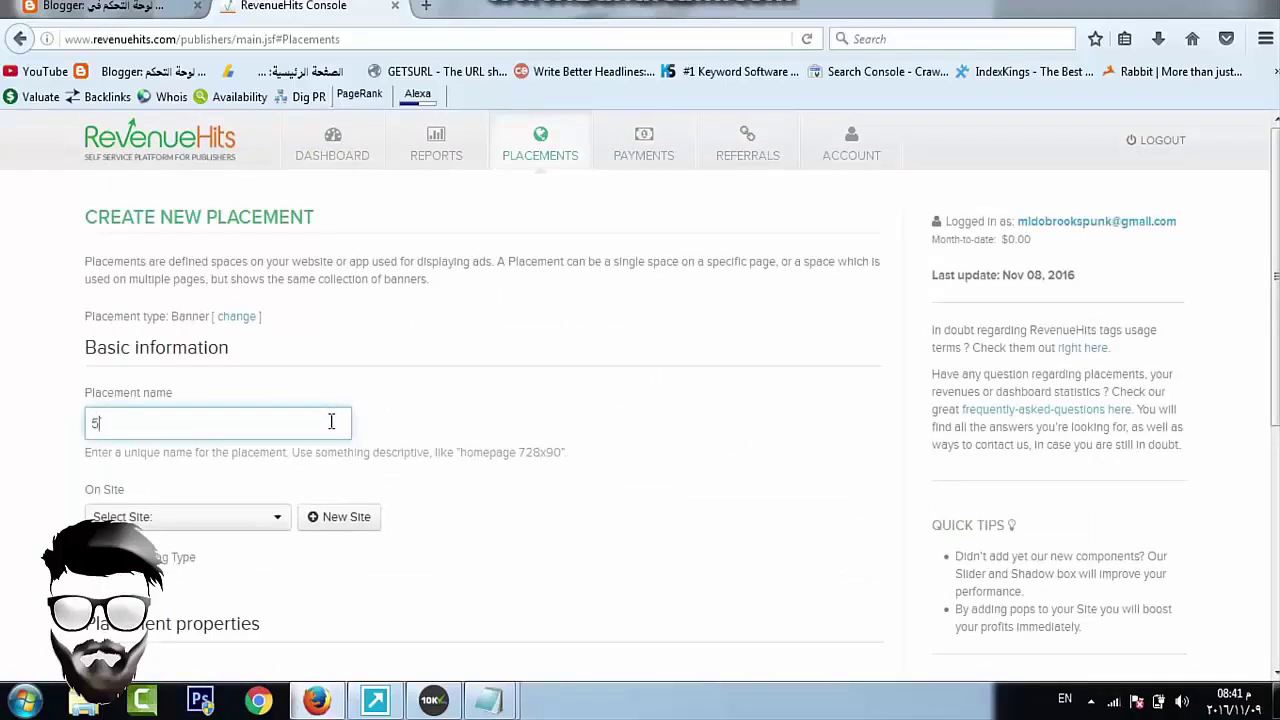
left_click(190, 518)
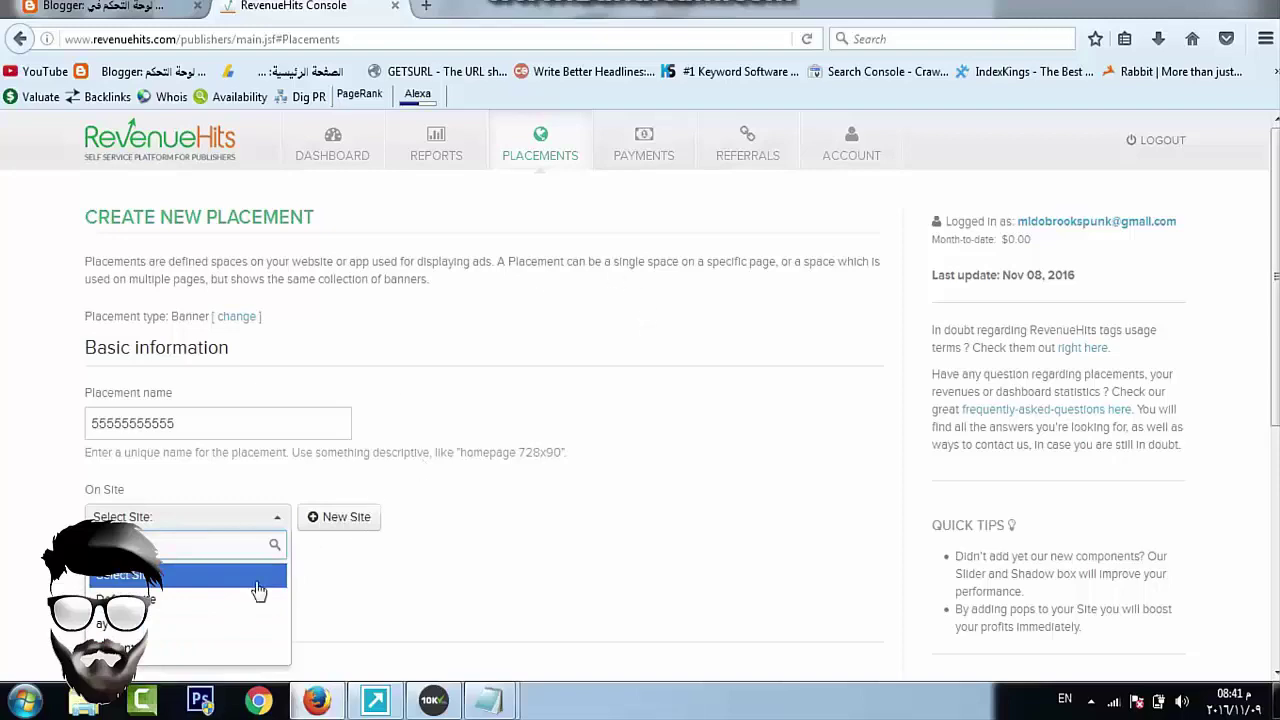
left_click(349, 532)
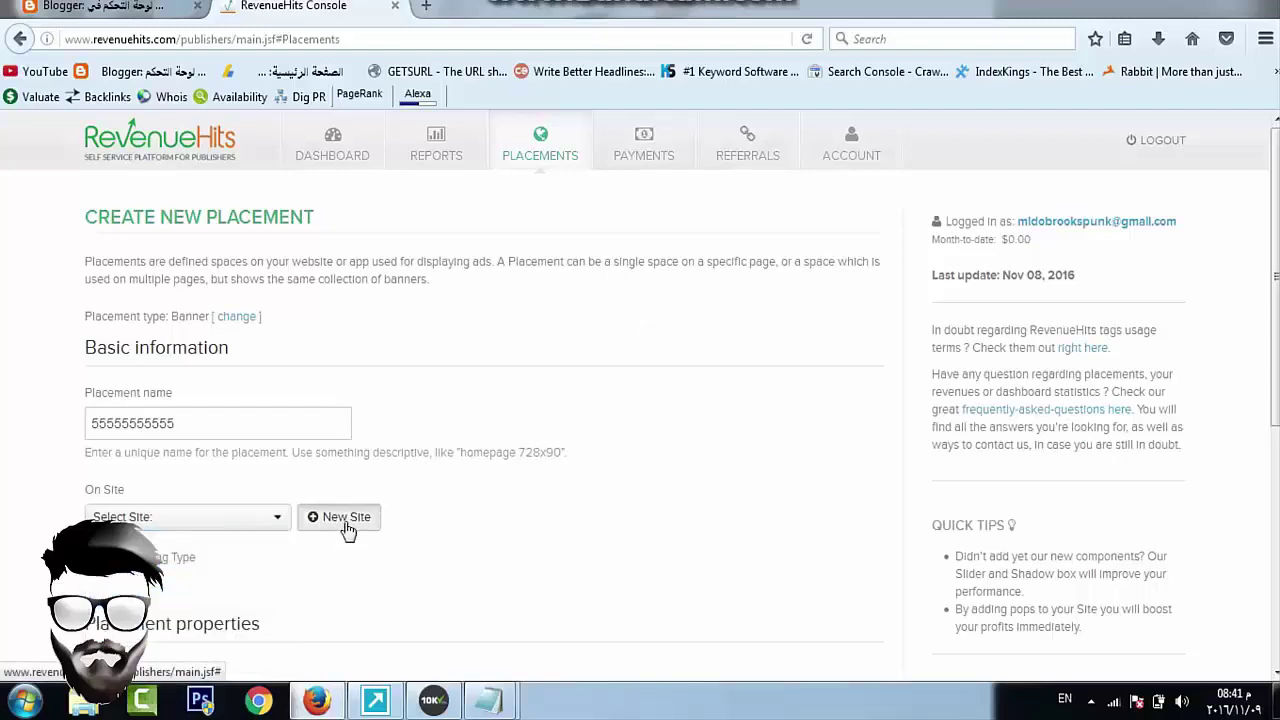
left_click(346, 528)
Copy the yugjyfjy blog's address from Blogger and begin the Site/App name field
left_click(123, 8)
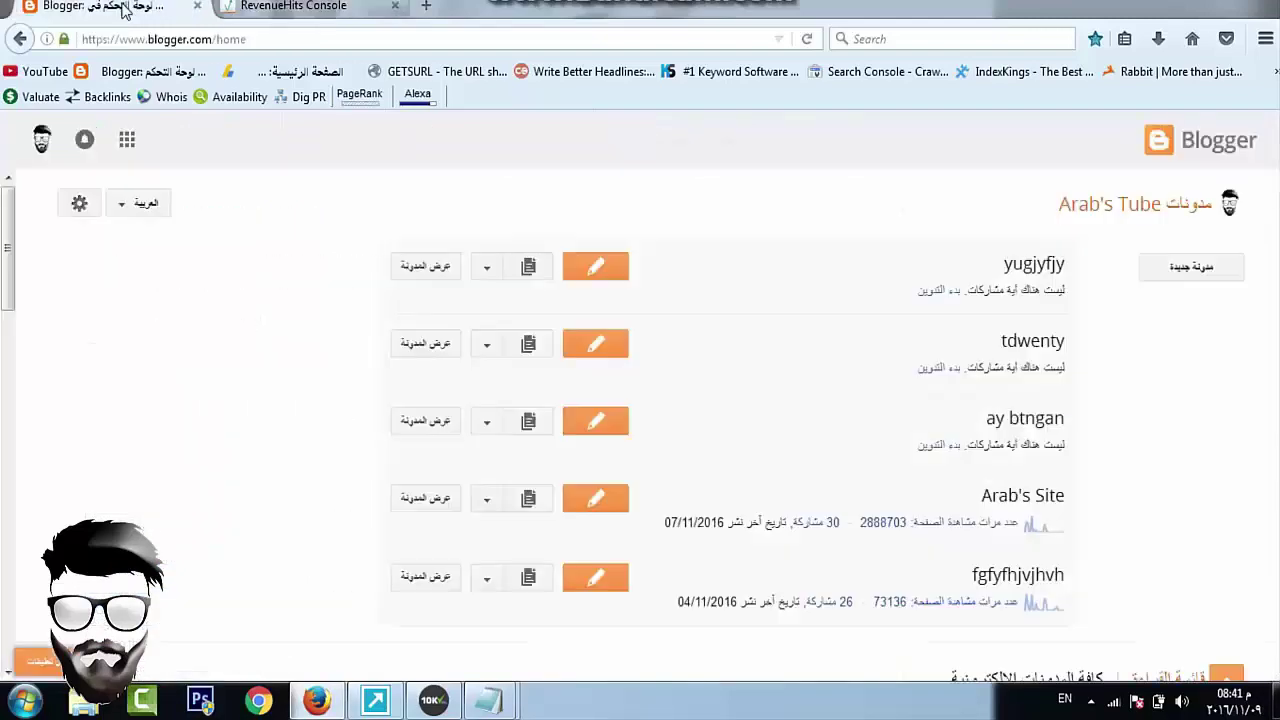
left_click(451, 270)
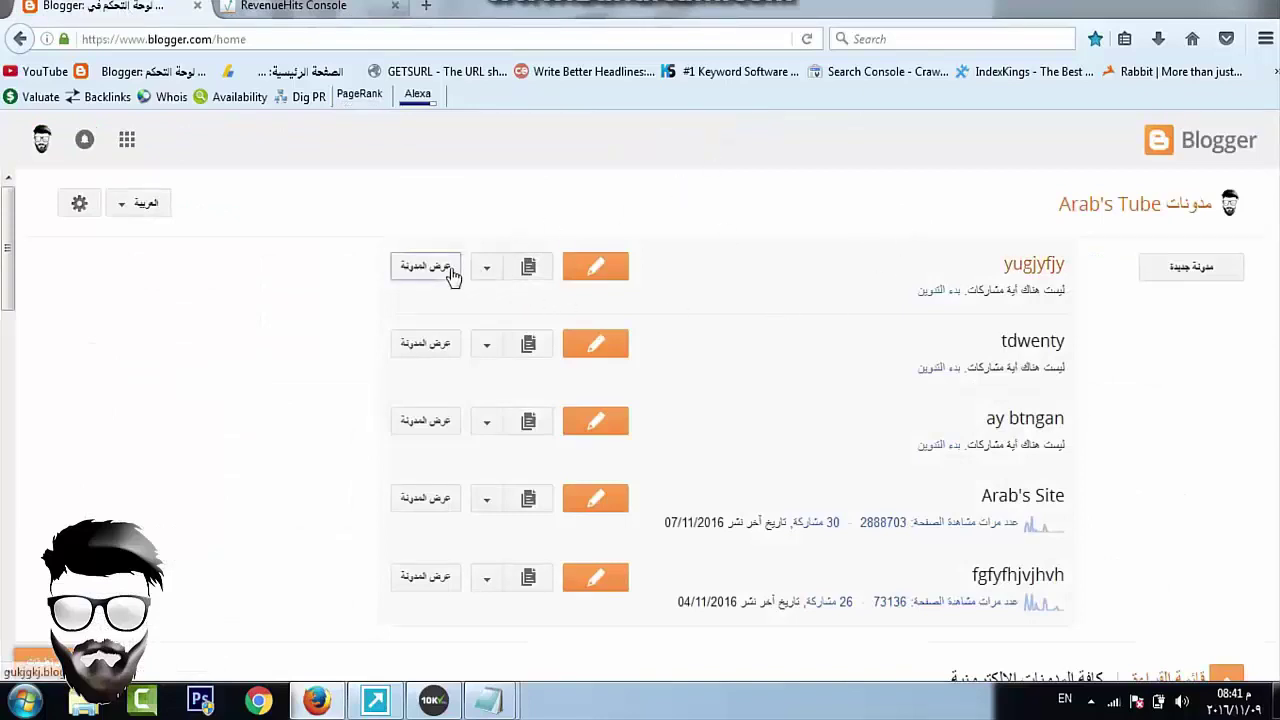
right_click(457, 268)
left_click(528, 420)
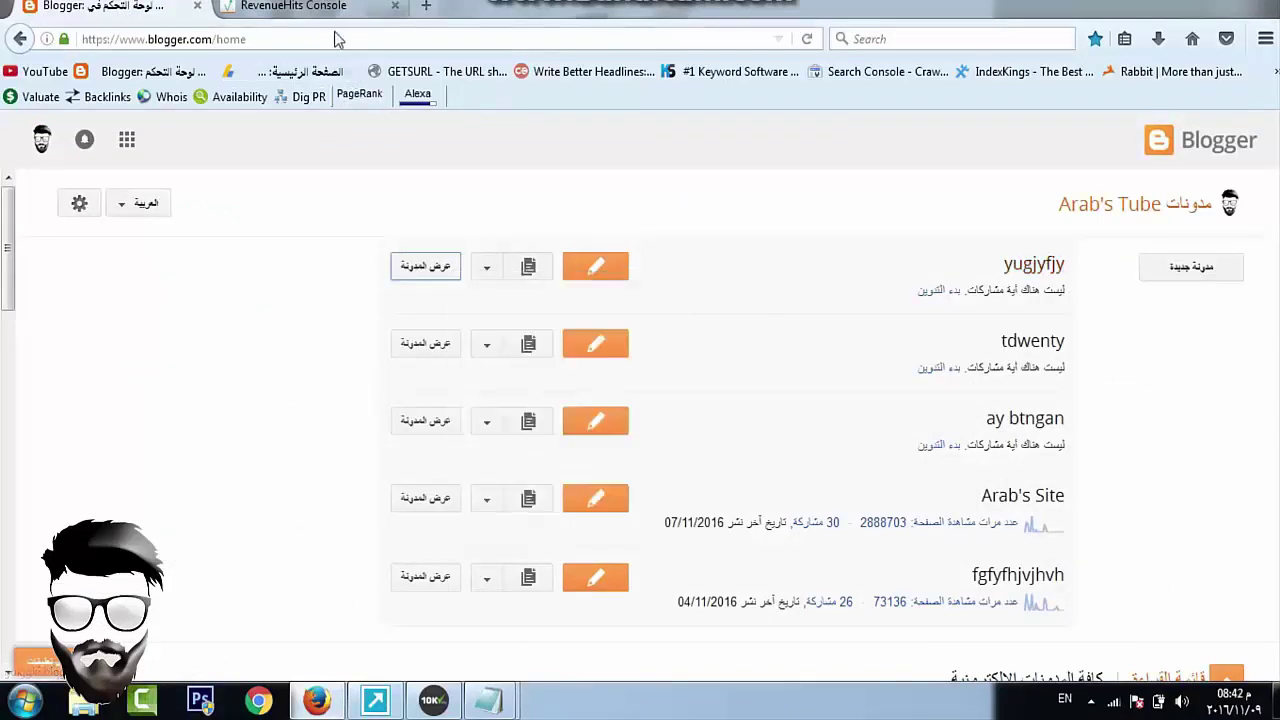
left_click(341, 13)
left_click(178, 409)
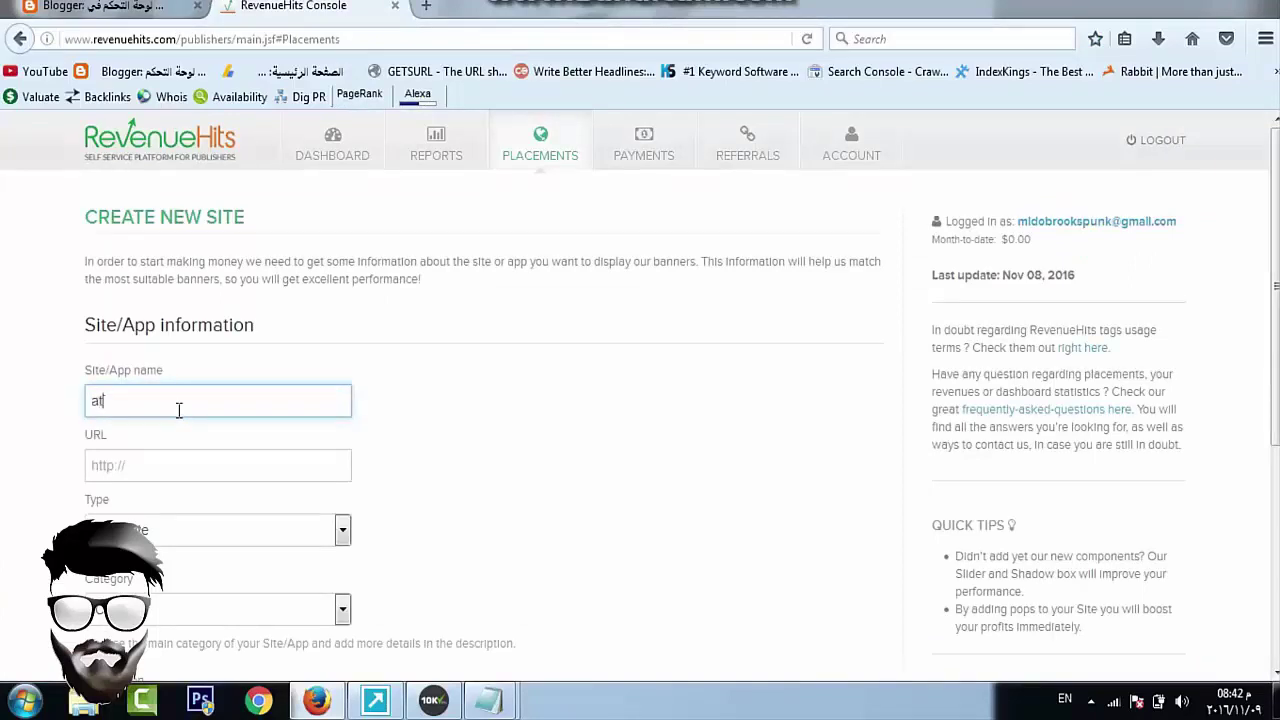
Paste the blog address as the site URL and set the site category to Network
left_click(162, 470)
right_click(162, 470)
left_click(233, 308)
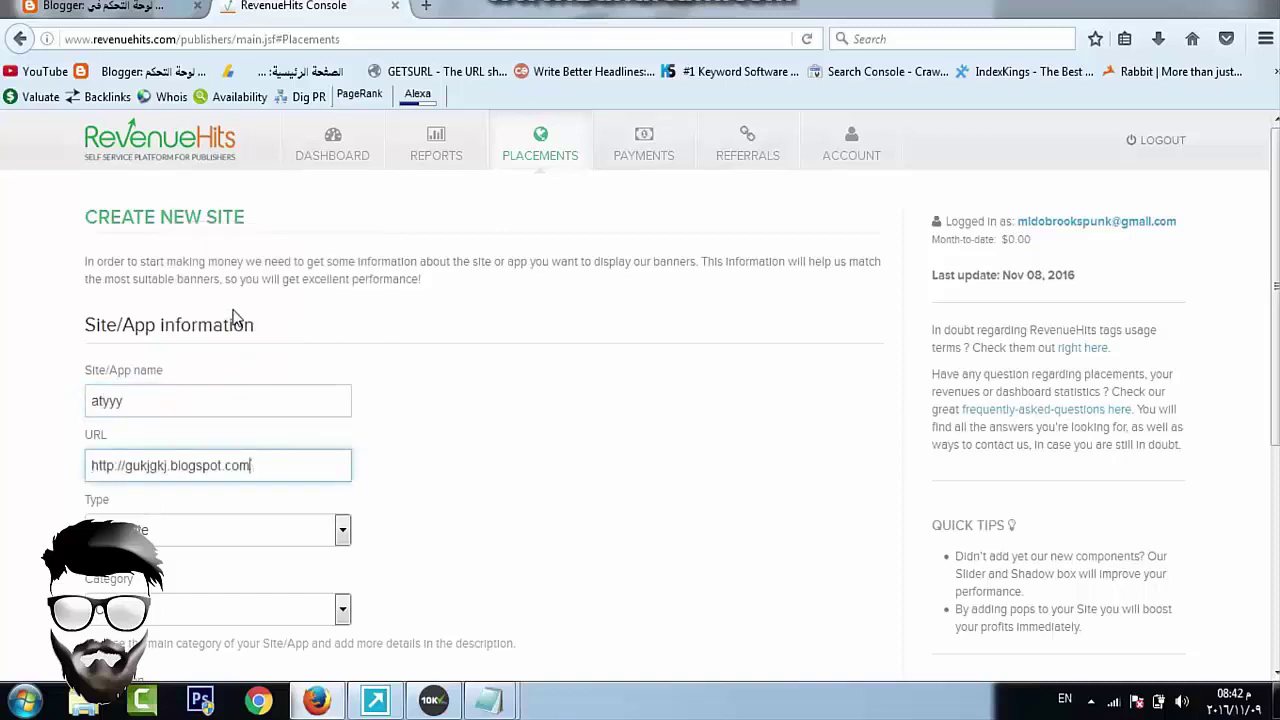
scroll(170, 240, "down", 3)
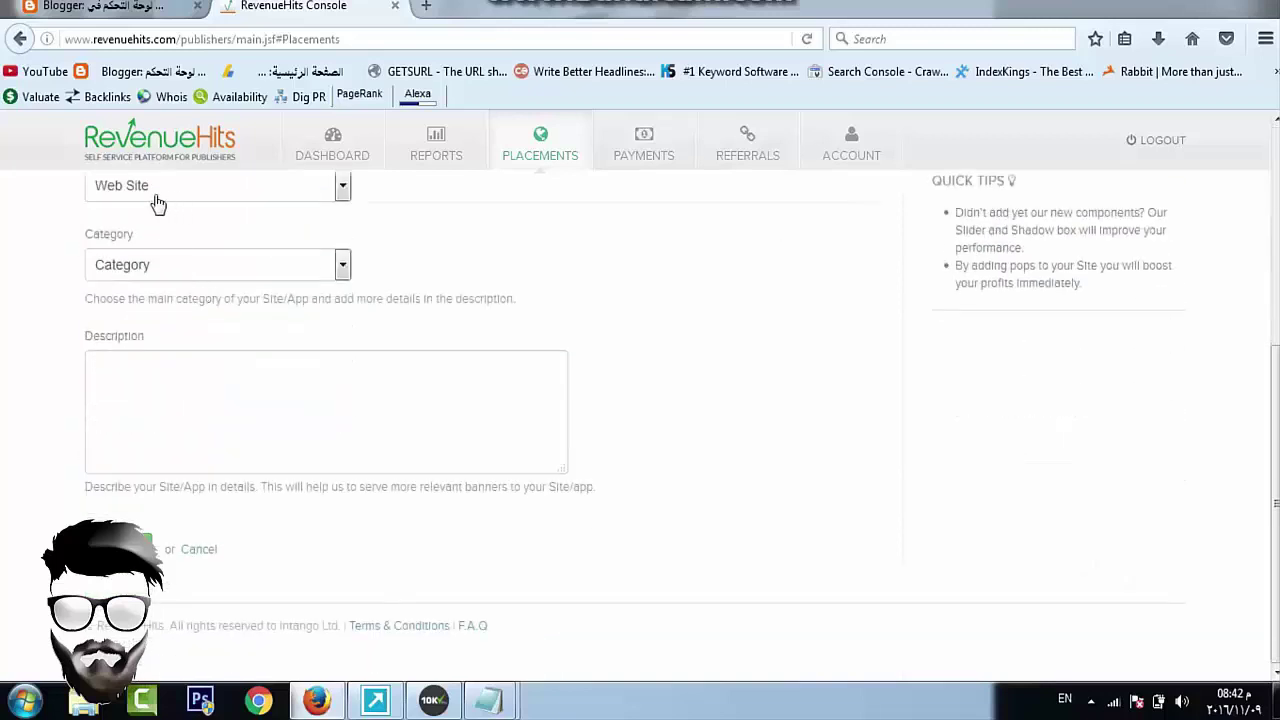
left_click(172, 275)
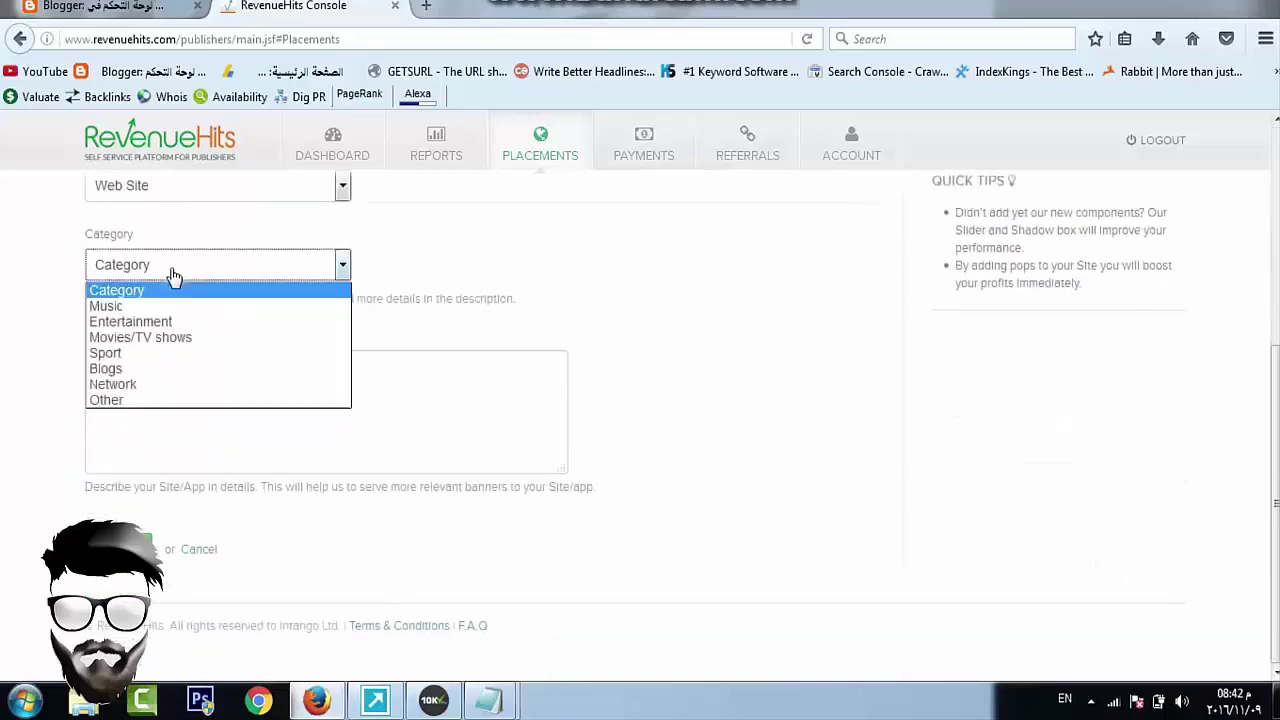
left_click(155, 381)
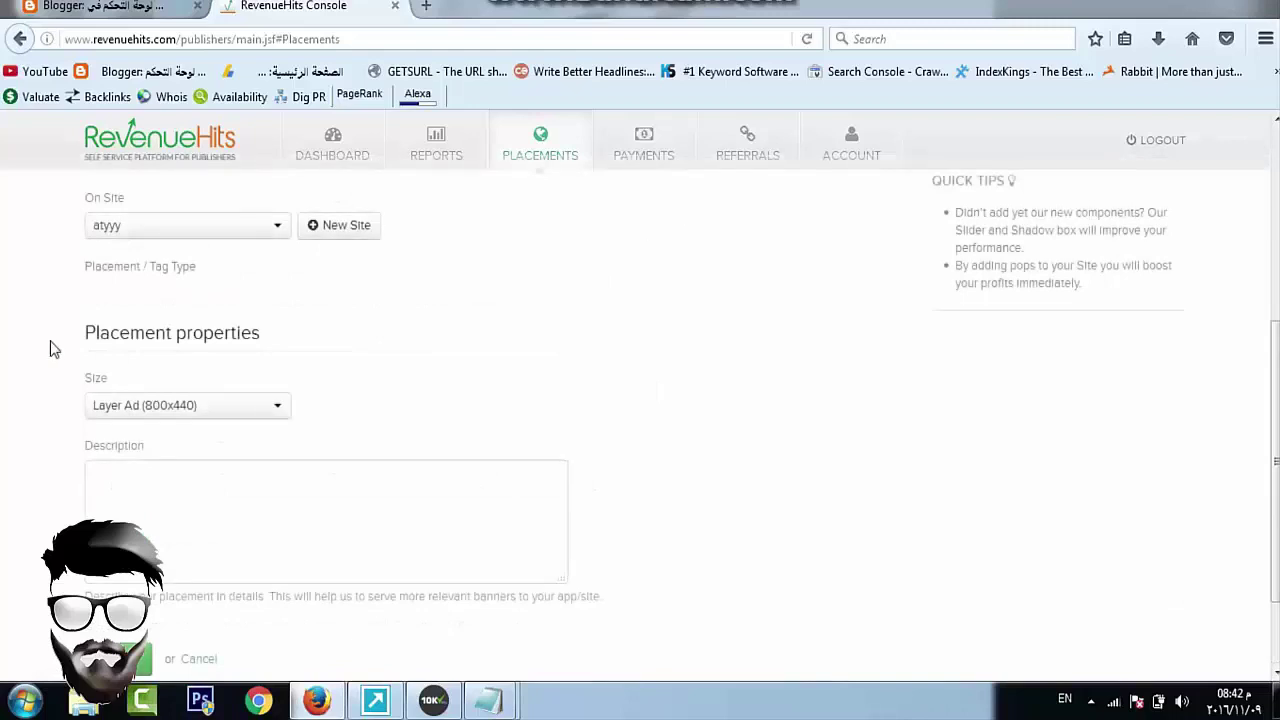
Save the placement with the Leaderboard (728x90) size
left_click(157, 412)
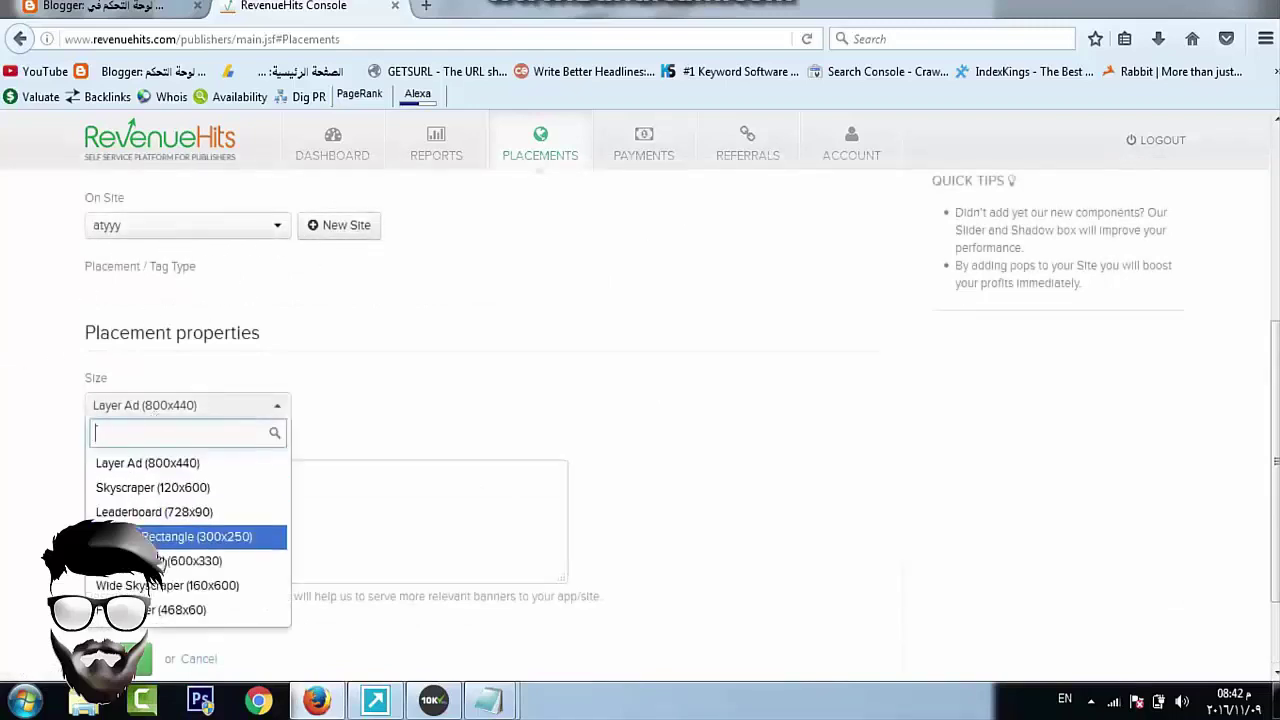
left_click(208, 513)
left_click(209, 517)
left_click(145, 658)
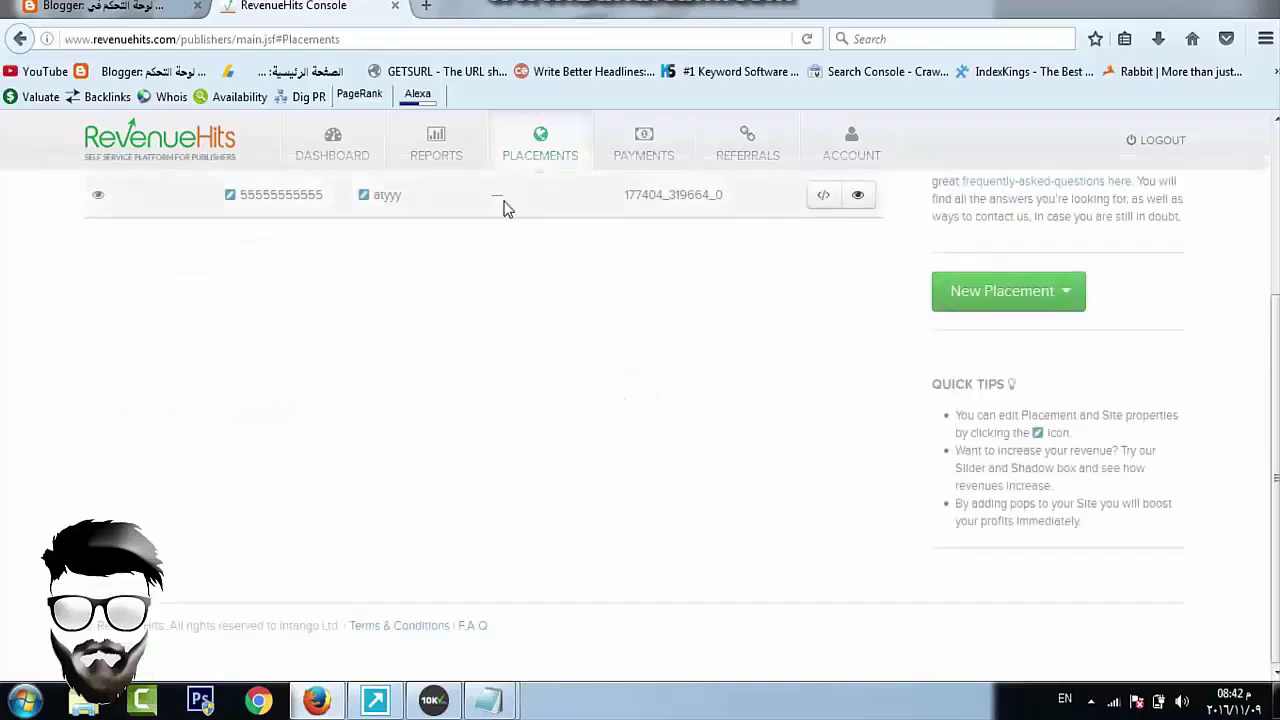
Copy the placement's script tag code and return to the Blogger dashboard
left_click(824, 196)
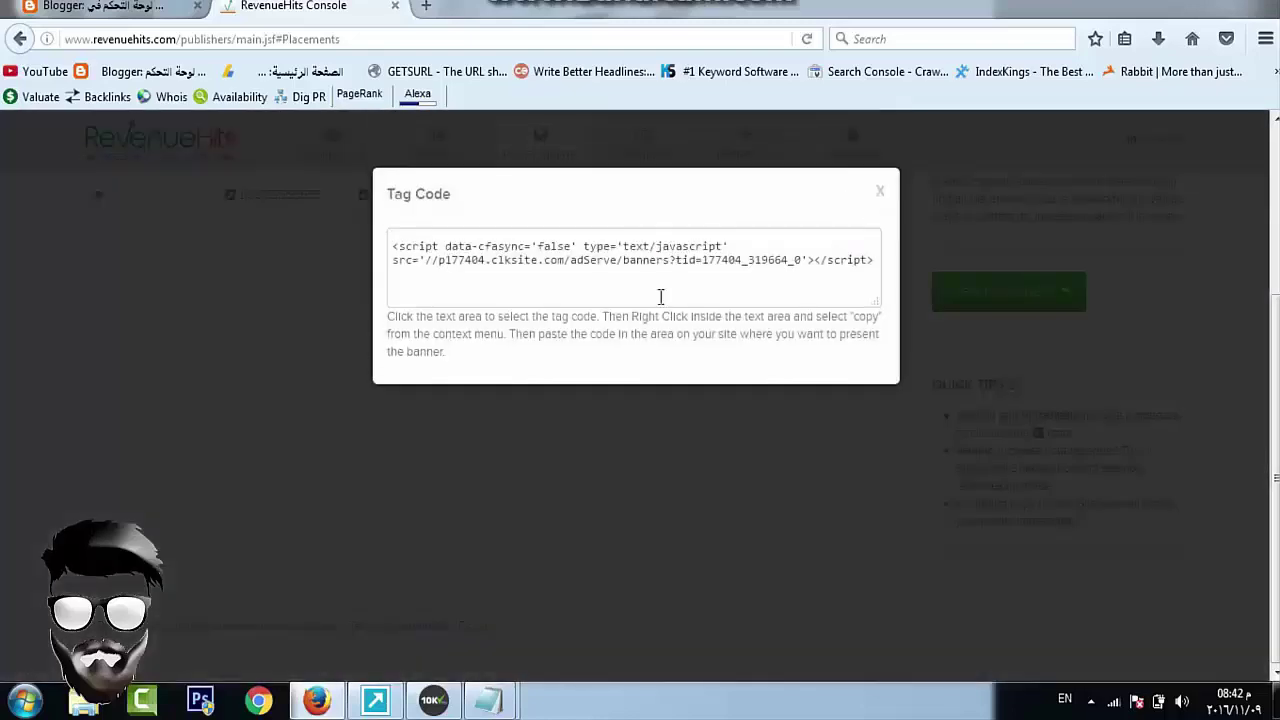
left_click(660, 297)
right_click(660, 297)
left_click(703, 355)
left_click(881, 192)
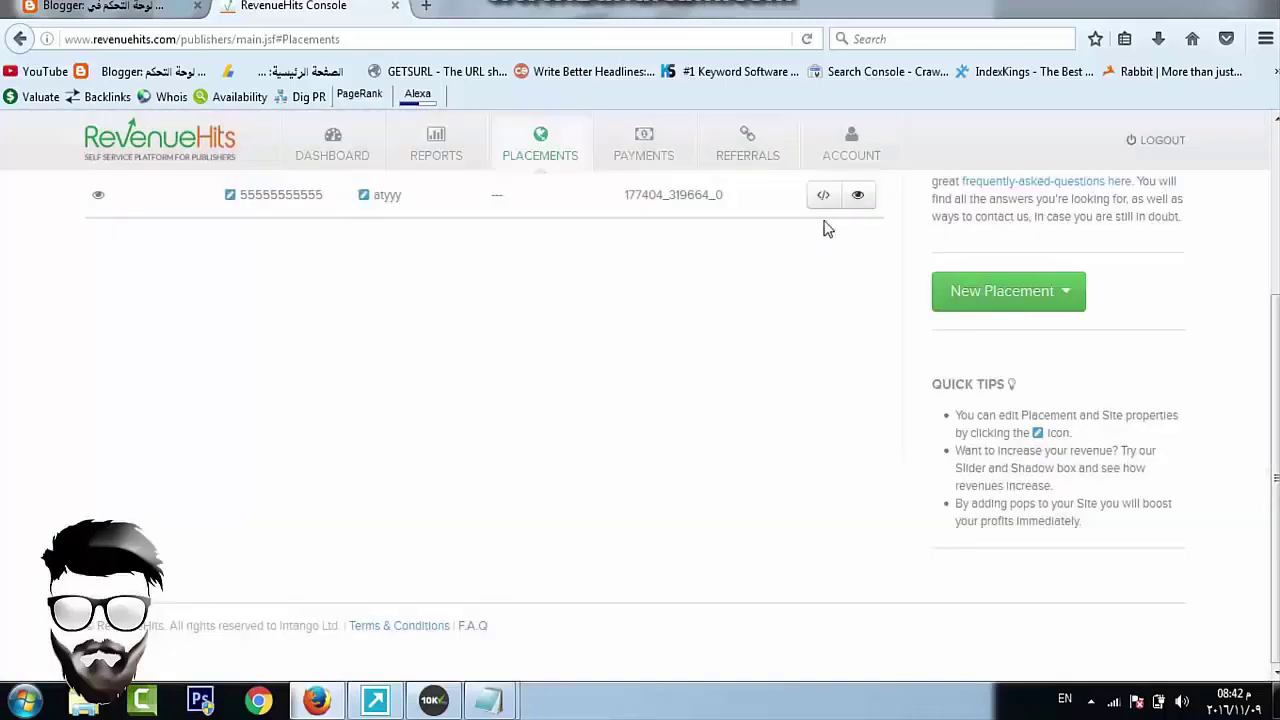
left_click(72, 8)
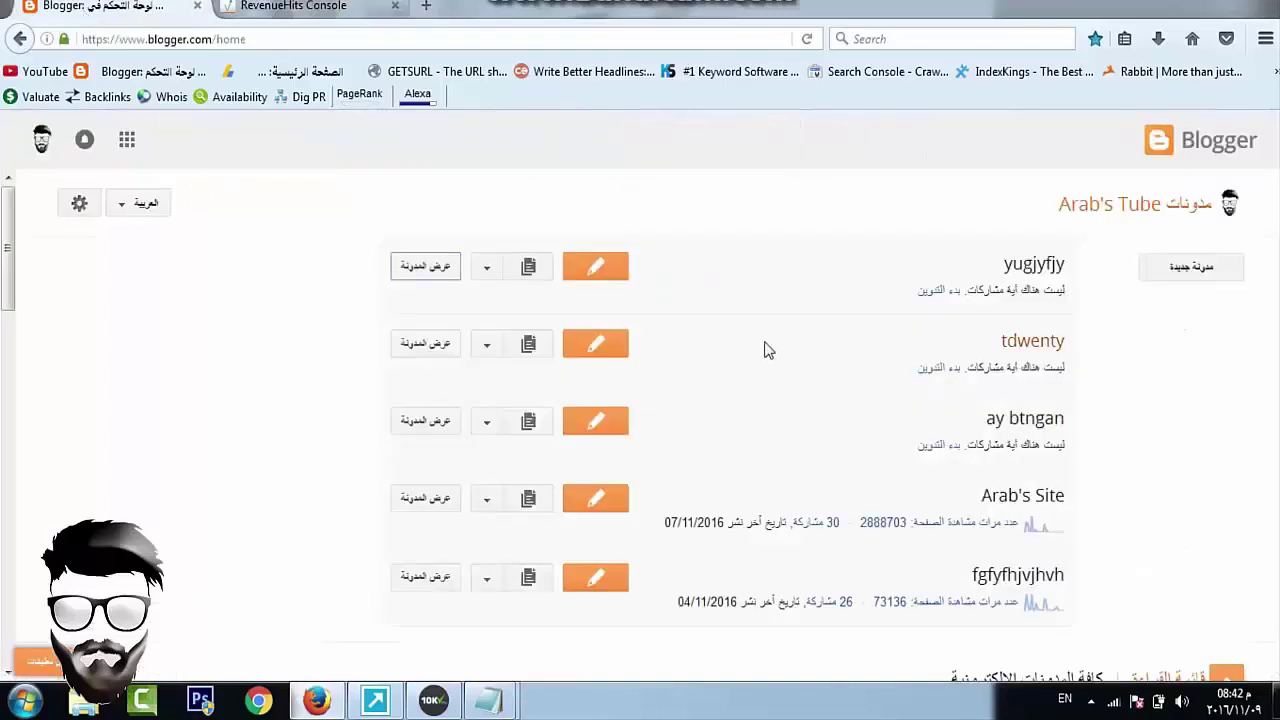
Add an HTML/JavaScript gadget with the pasted RevenueHits script to the yugjyfjy layout
left_click(487, 267)
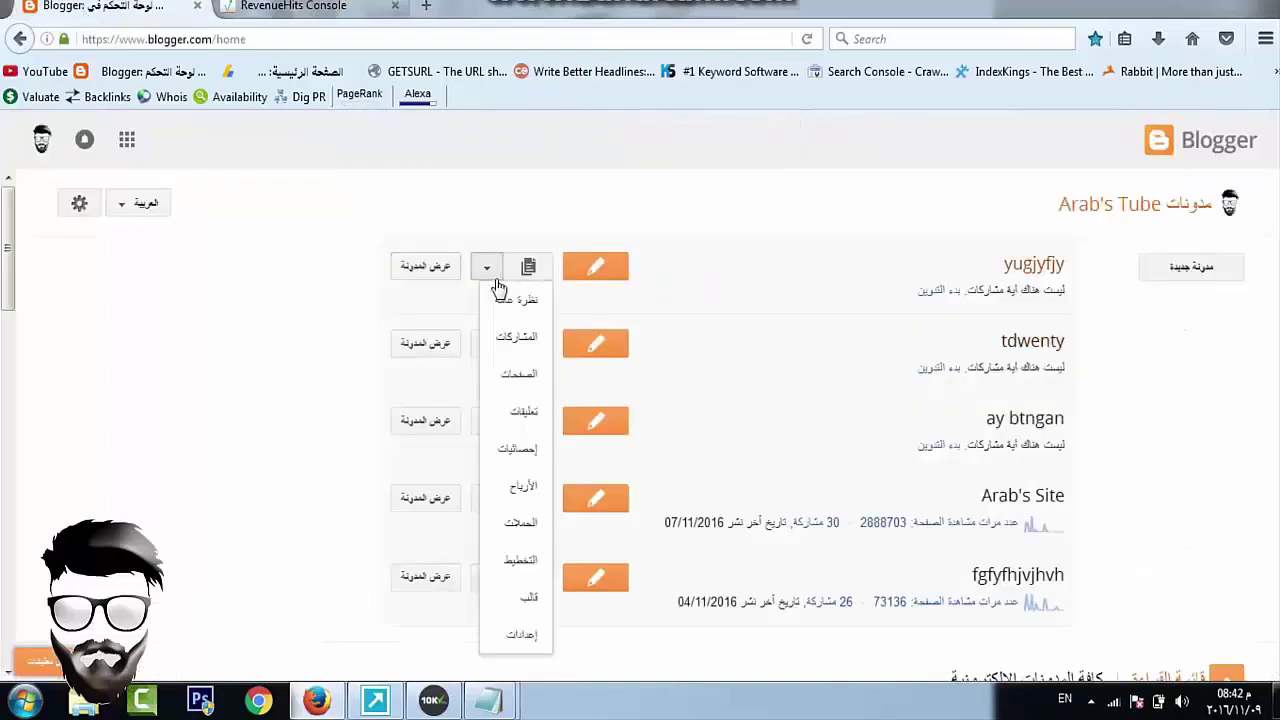
left_click(520, 563)
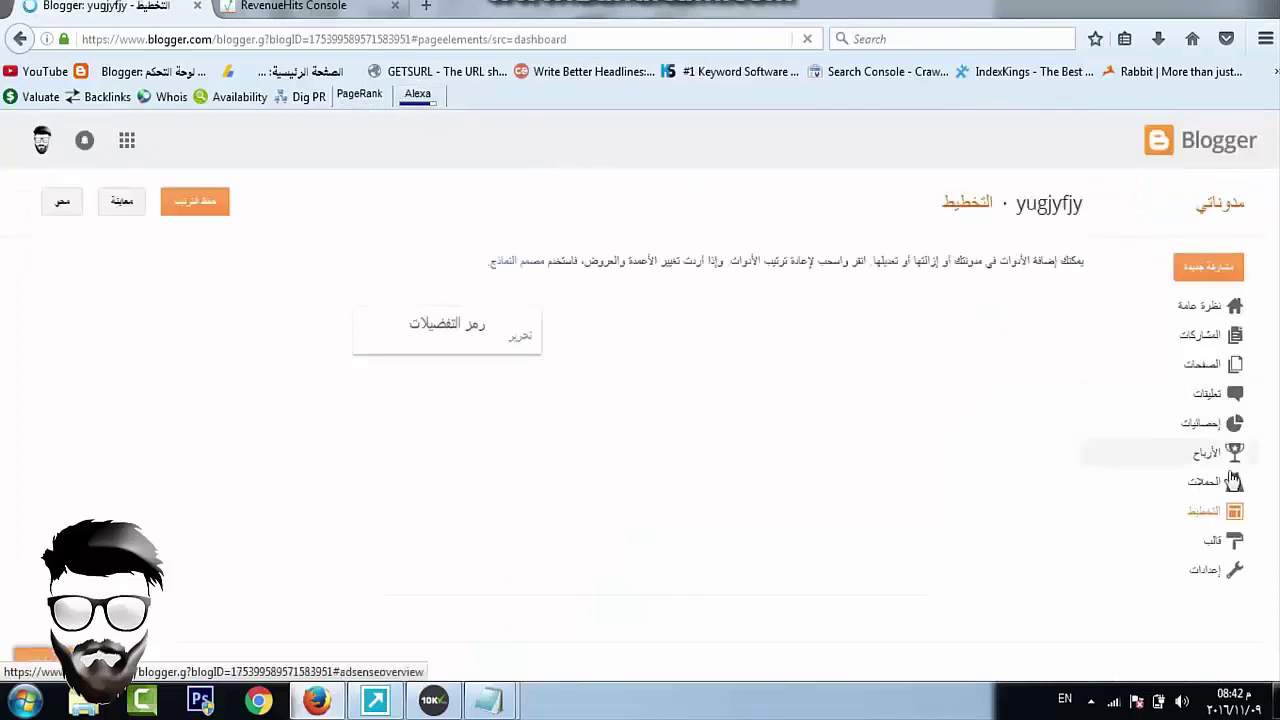
scroll(600, 400, "down", 1)
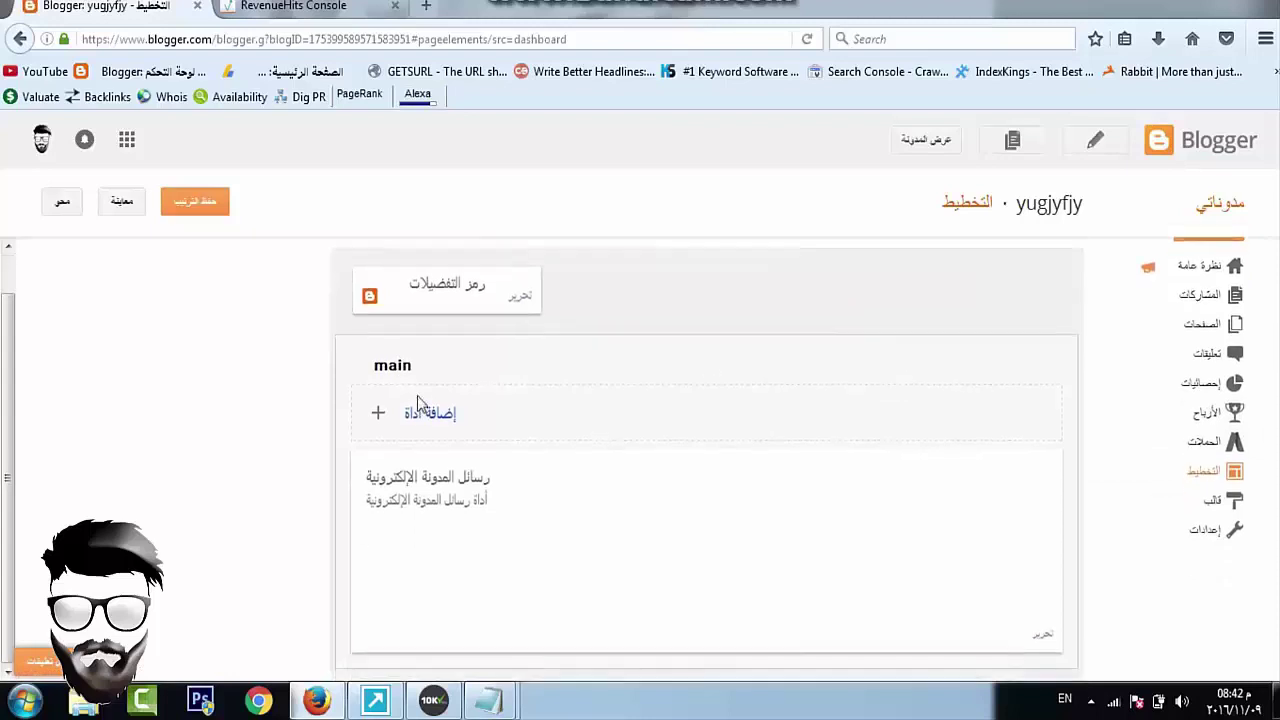
left_click(443, 425)
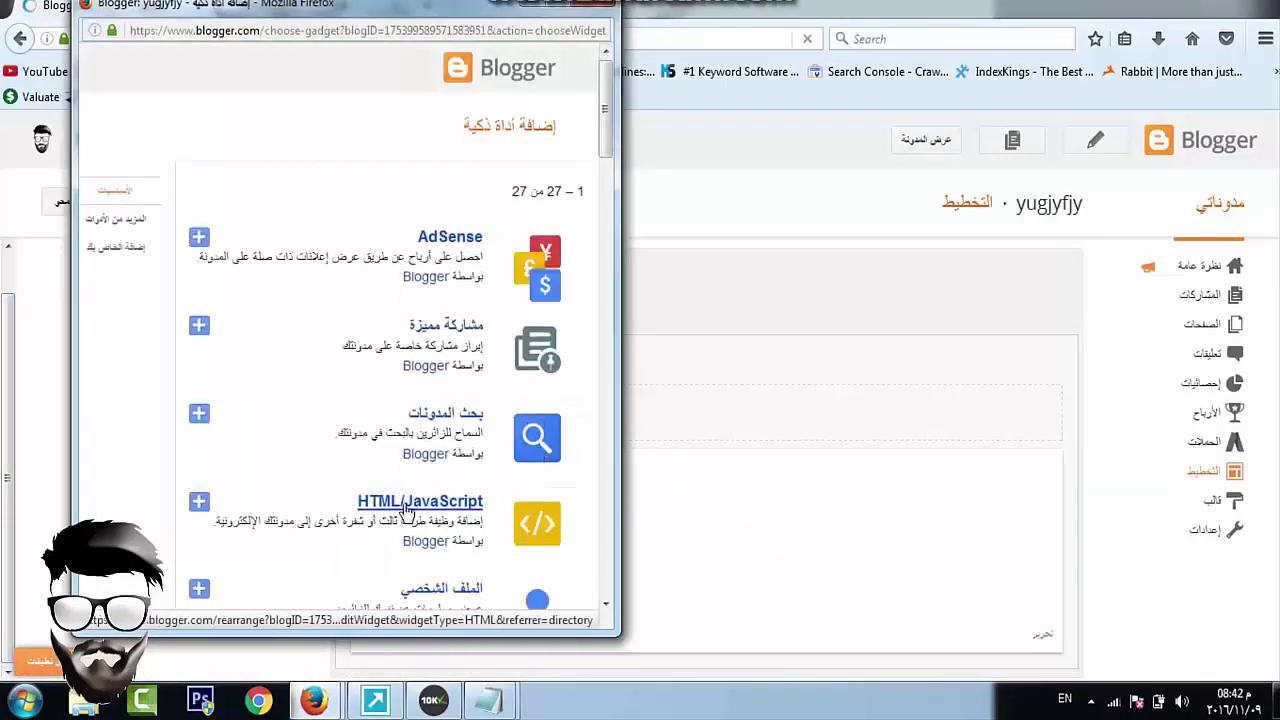
left_click(405, 510)
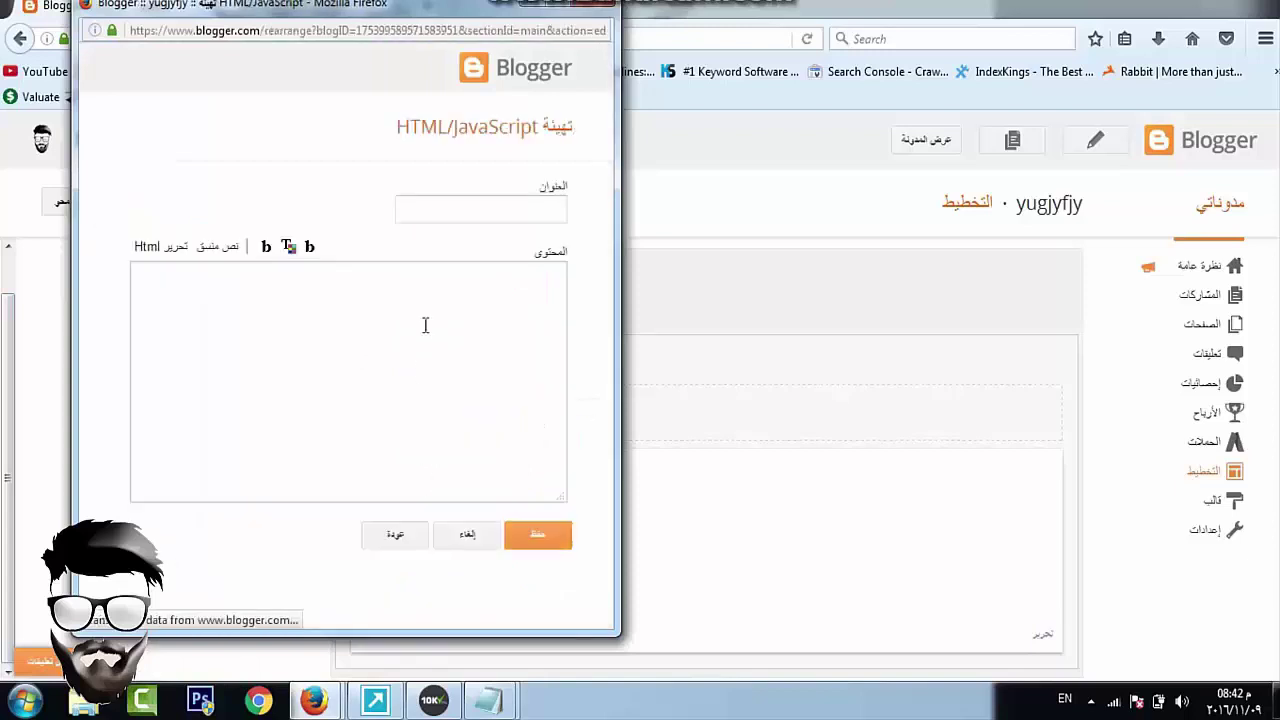
right_click(410, 417)
left_click(420, 406)
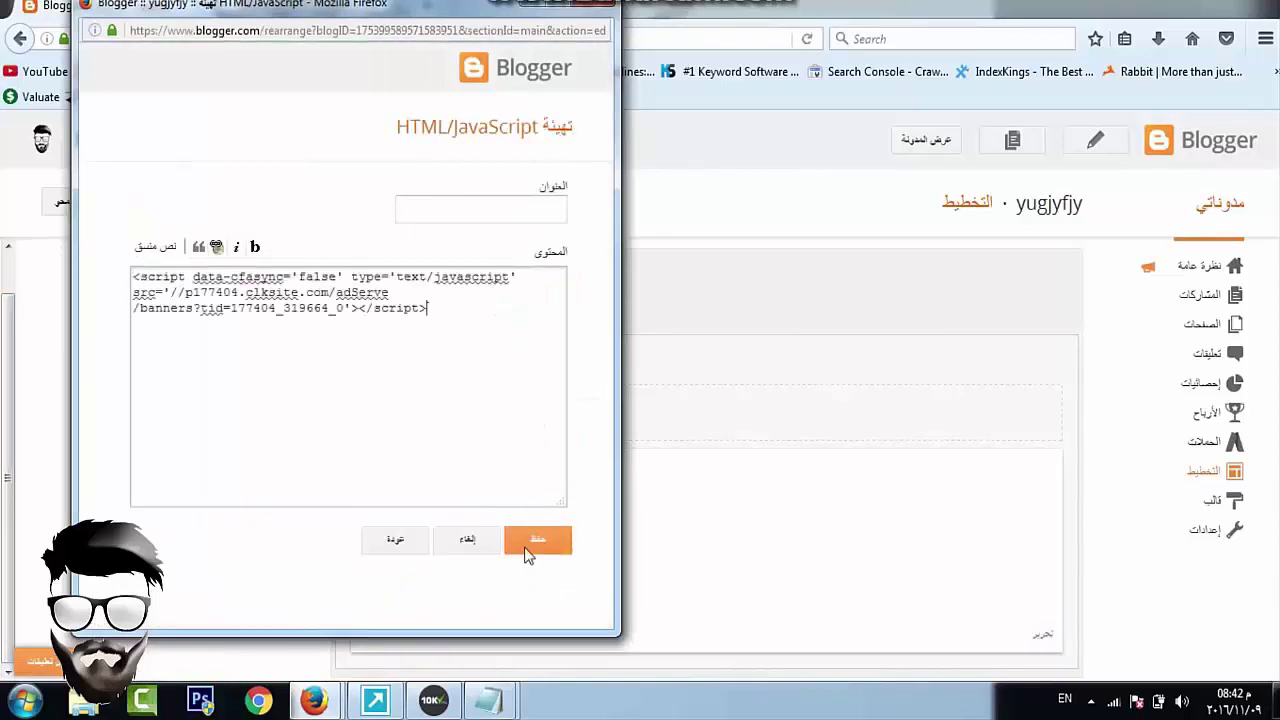
left_click(536, 552)
View the live blog to confirm the RevenueHits banner, then open a new tab
left_click(905, 140)
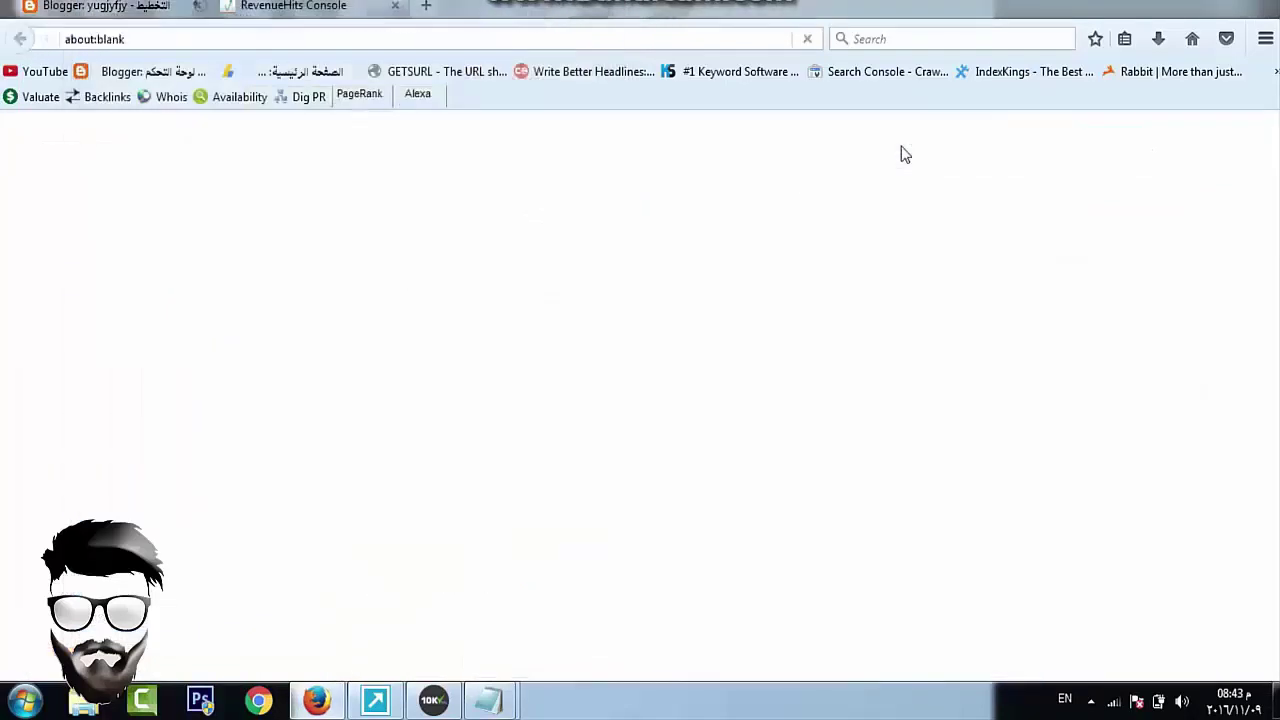
right_click(429, 48)
left_click(367, 357)
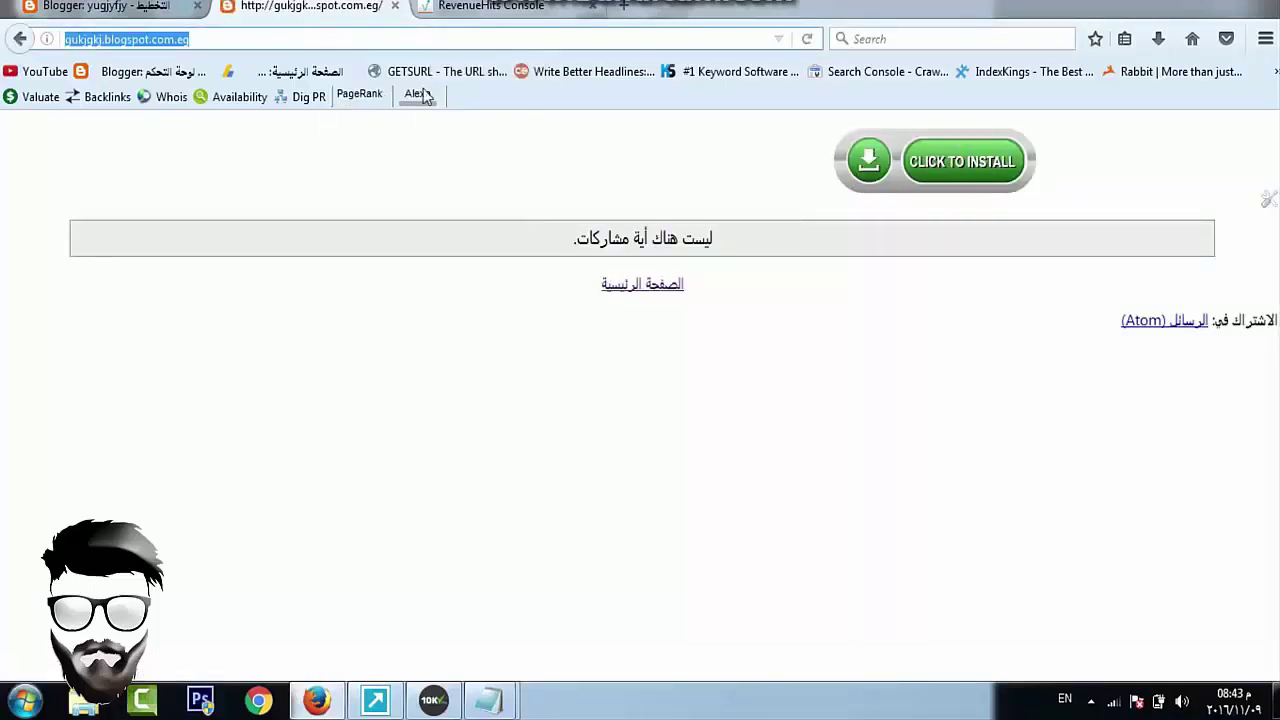
left_click(623, 7)
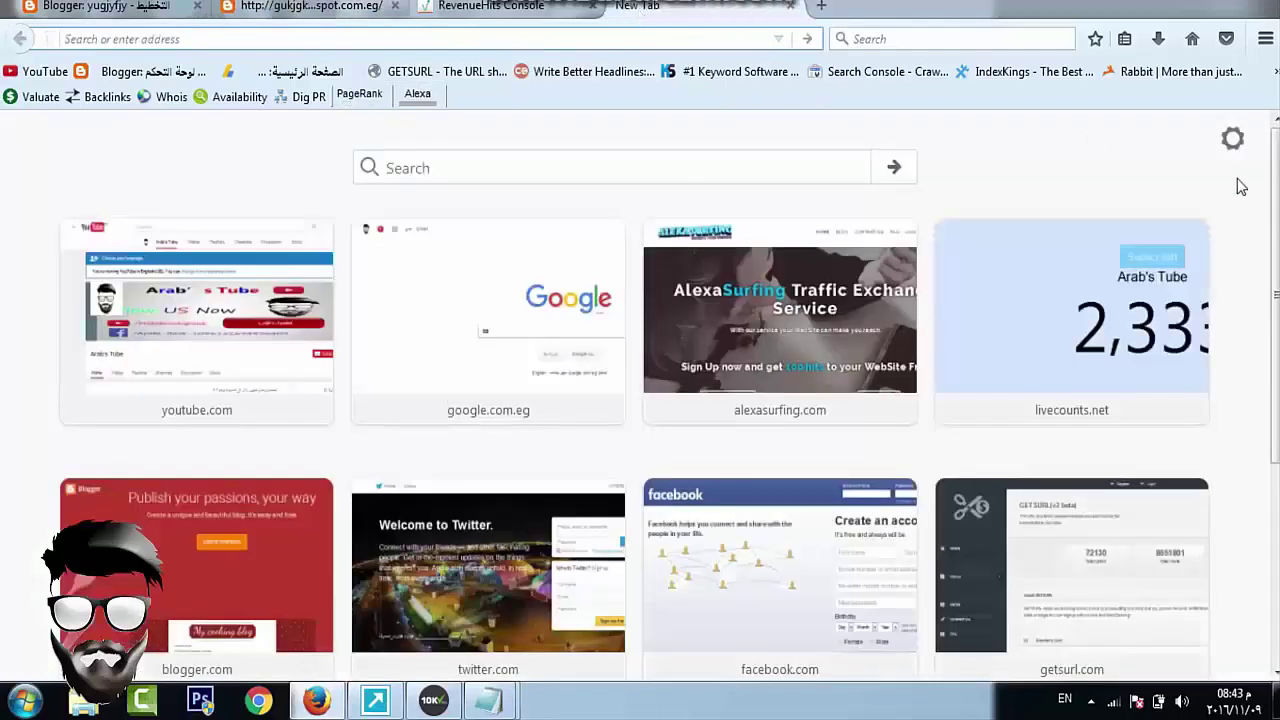
Load ubercpm.com in the new tab
left_click(555, 8)
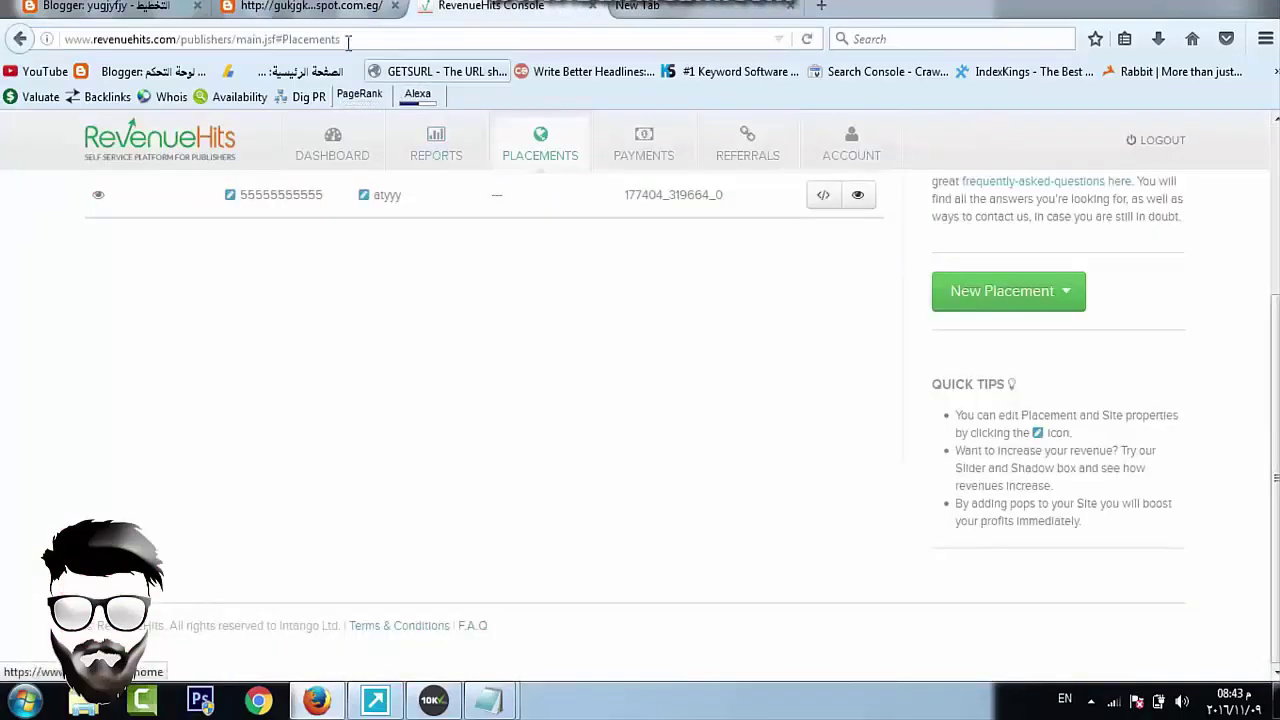
left_click(731, 12)
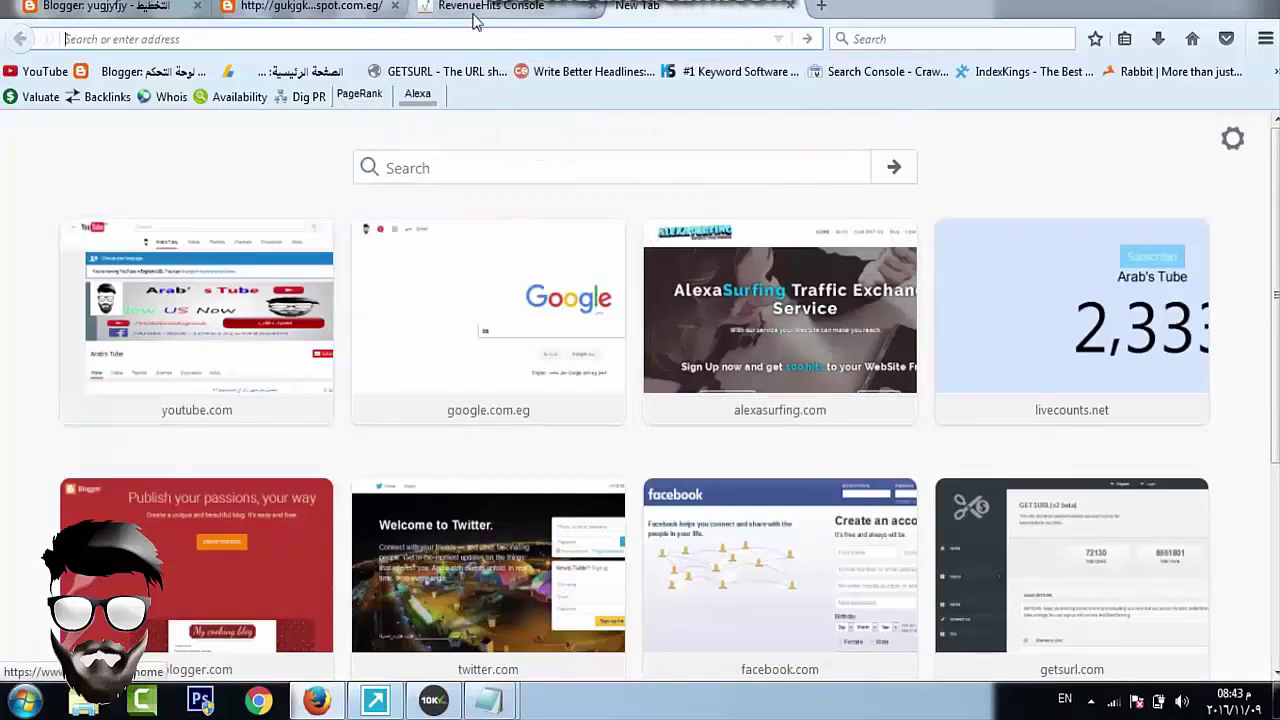
mouse_move(614, 257)
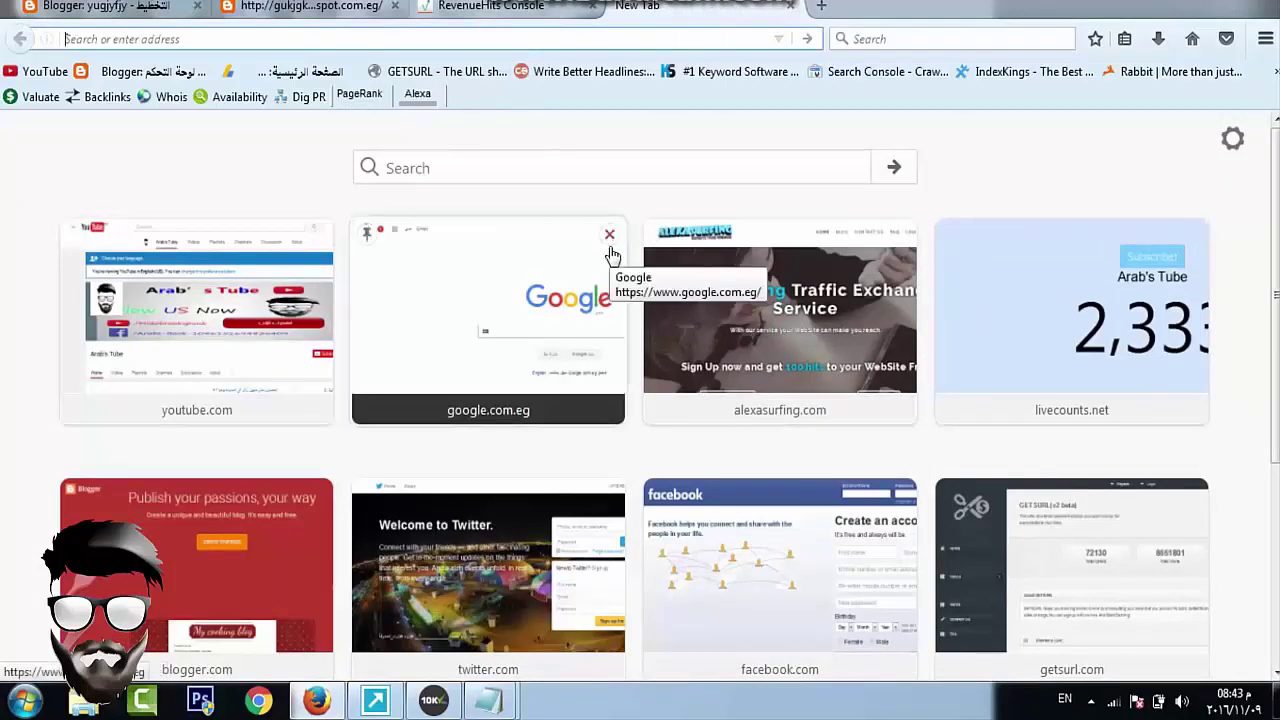
key("ctrl+l")
type("r")
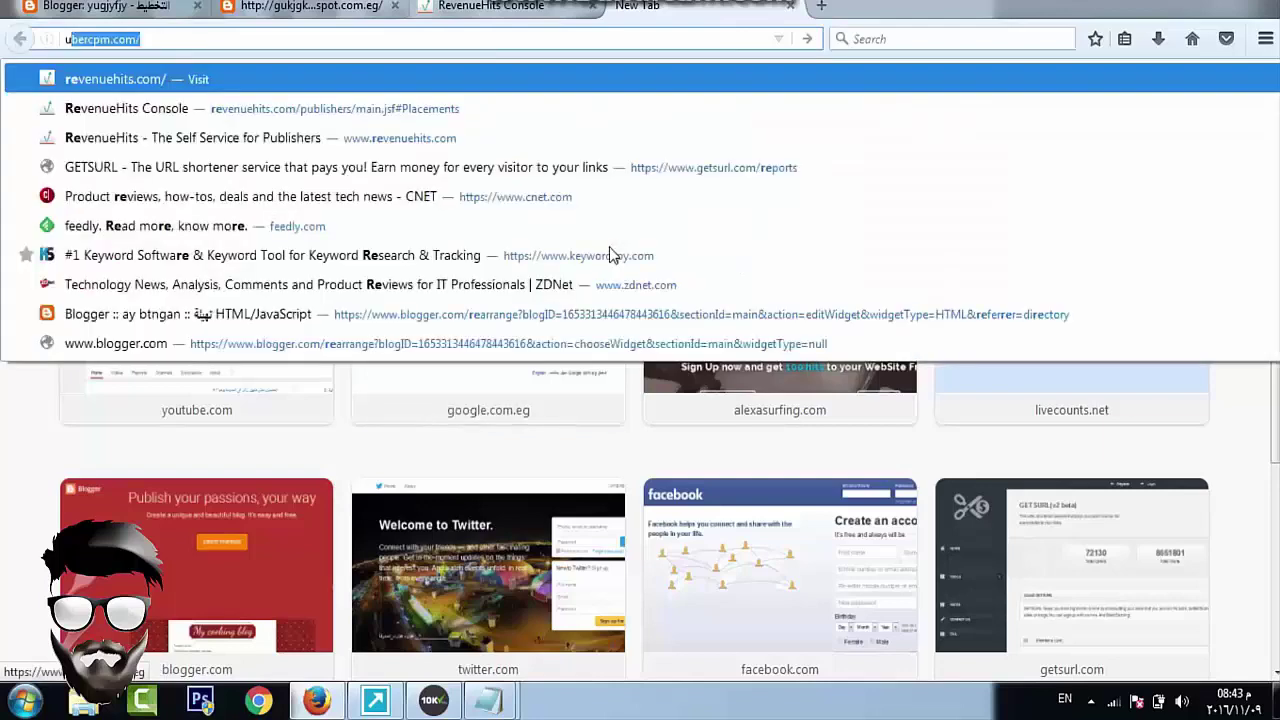
key("BackSpace")
key("BackSpace")
type("ub")
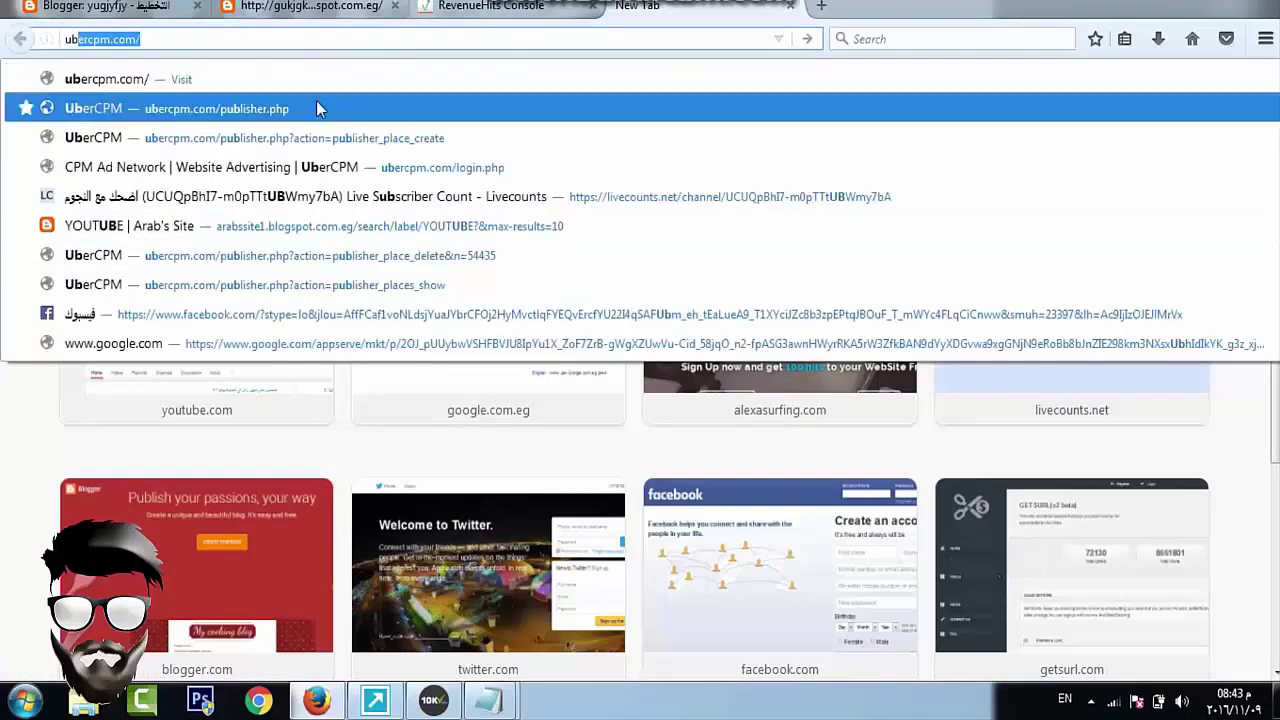
key("Return")
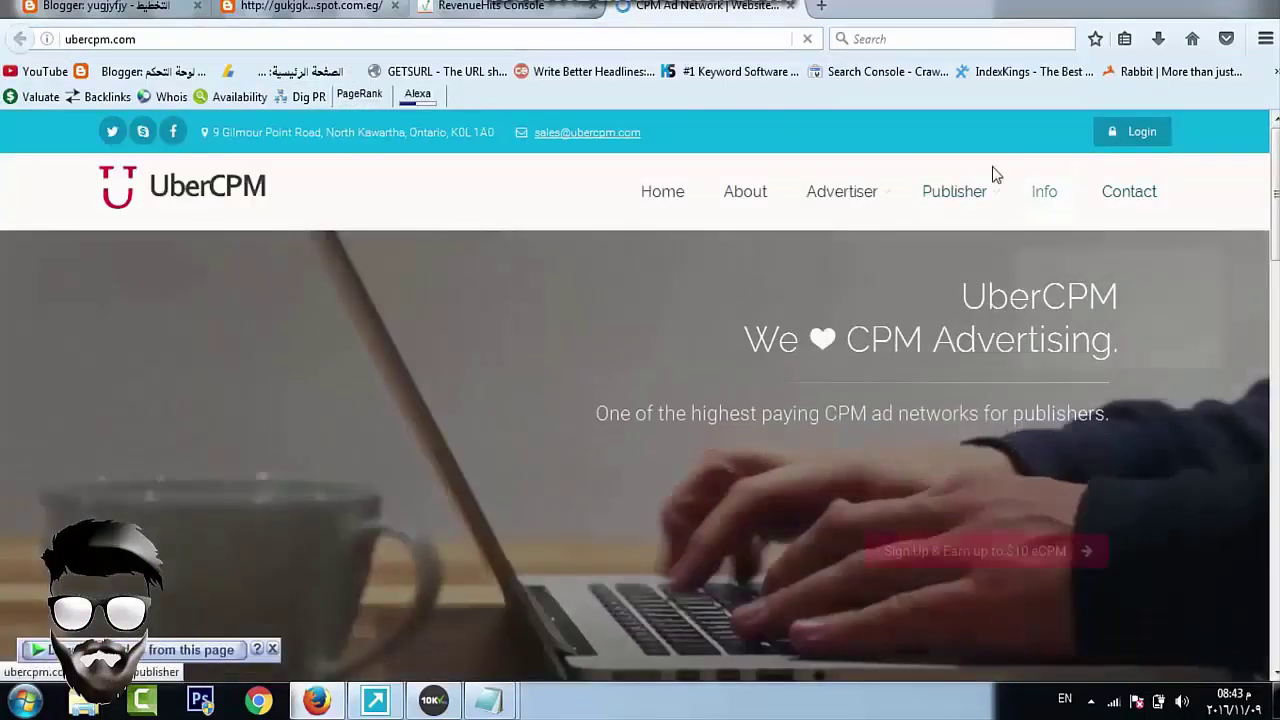
mouse_move(947, 196)
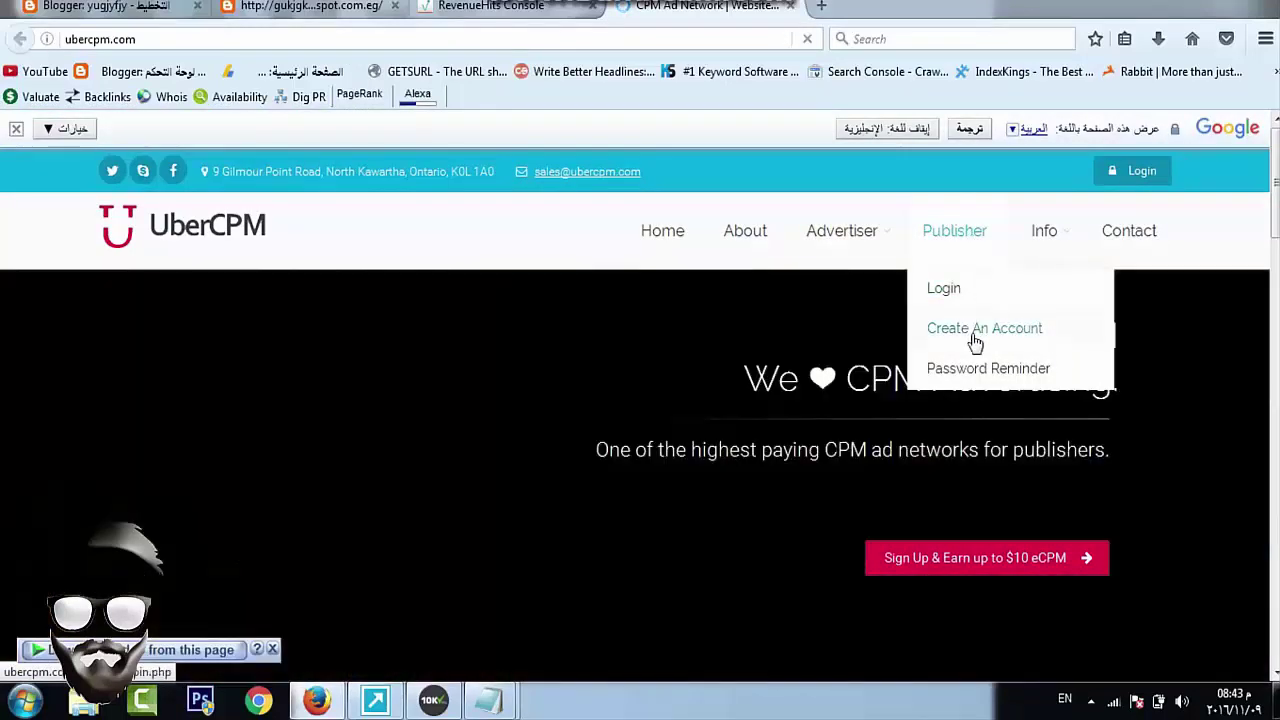
Open UberCPM's Publisher Create An Account form and go through username, password, email, name, company and business ID fields
left_click(973, 333)
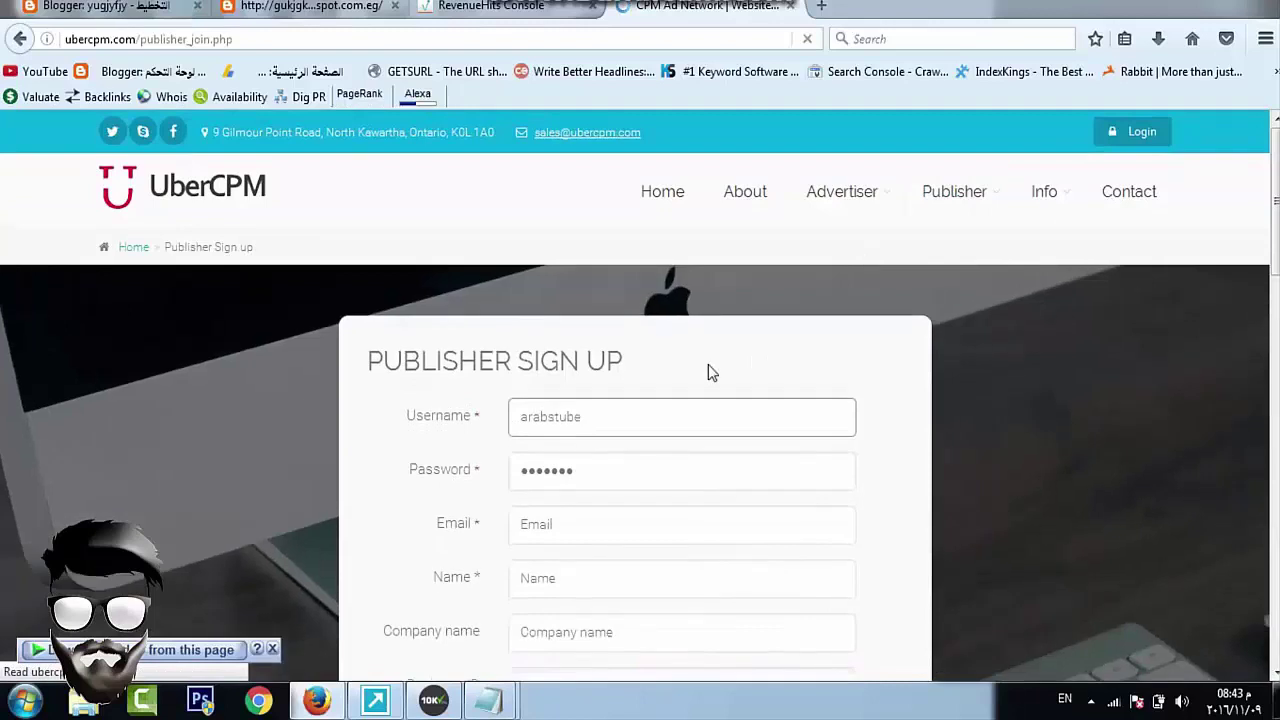
scroll(600, 355, "down", 2)
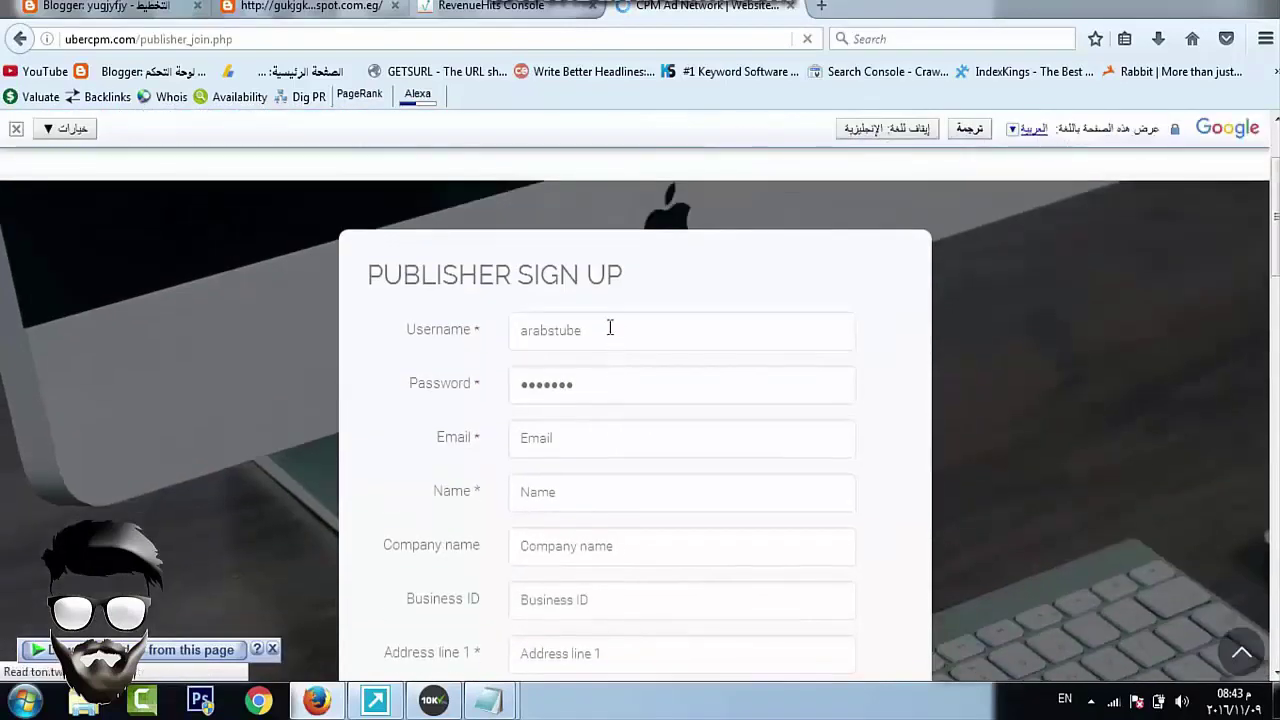
left_click(608, 335)
left_click(608, 388)
left_click(592, 442)
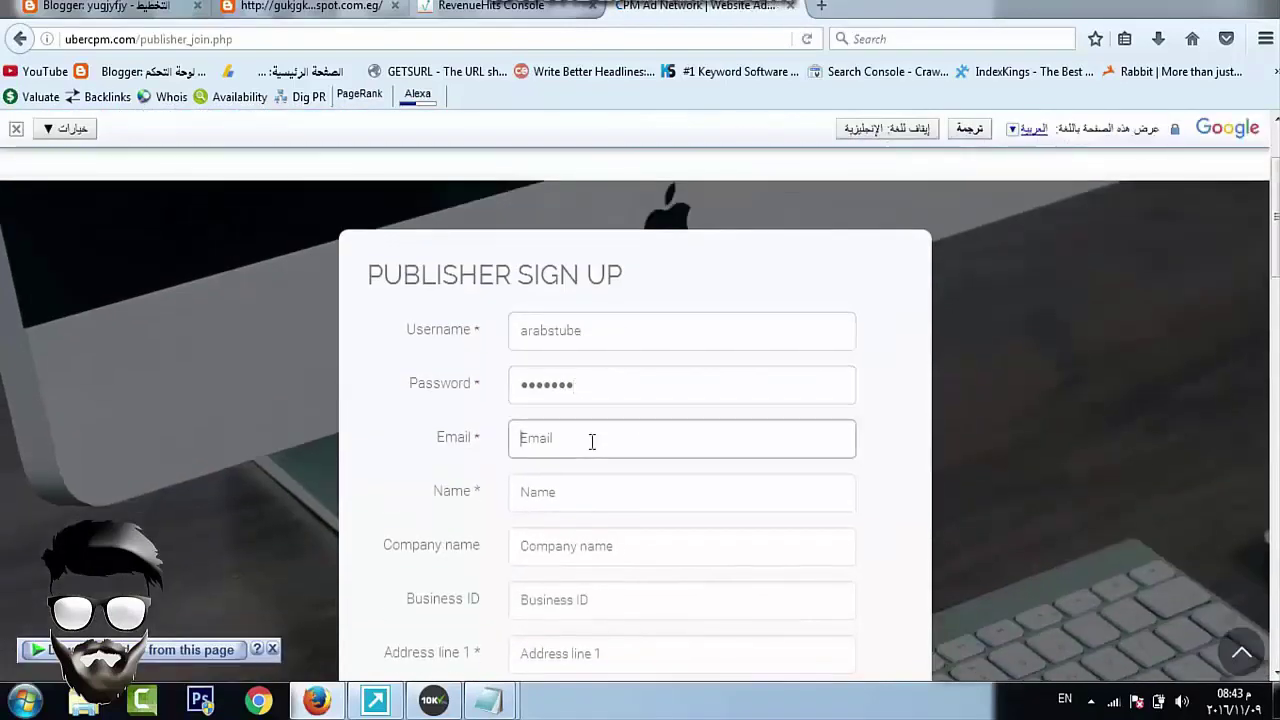
left_click(571, 497)
scroll(569, 393, "down", 3)
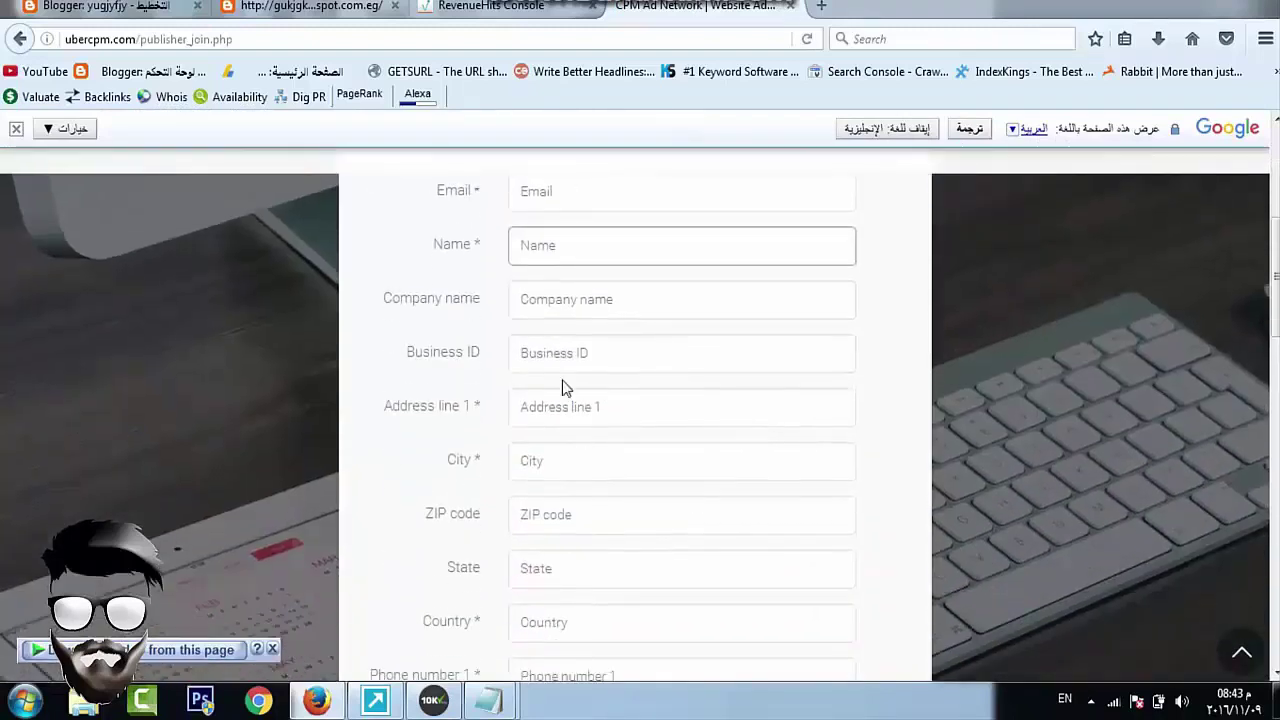
left_click(560, 310)
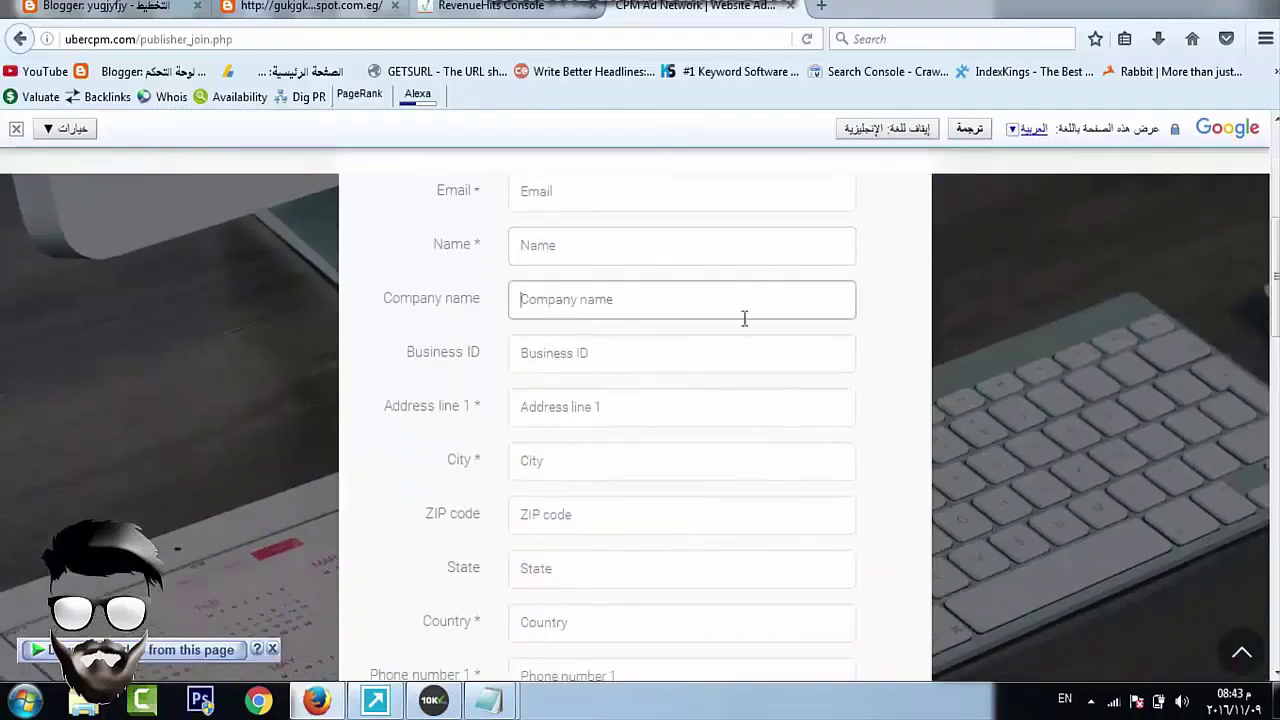
left_click(613, 352)
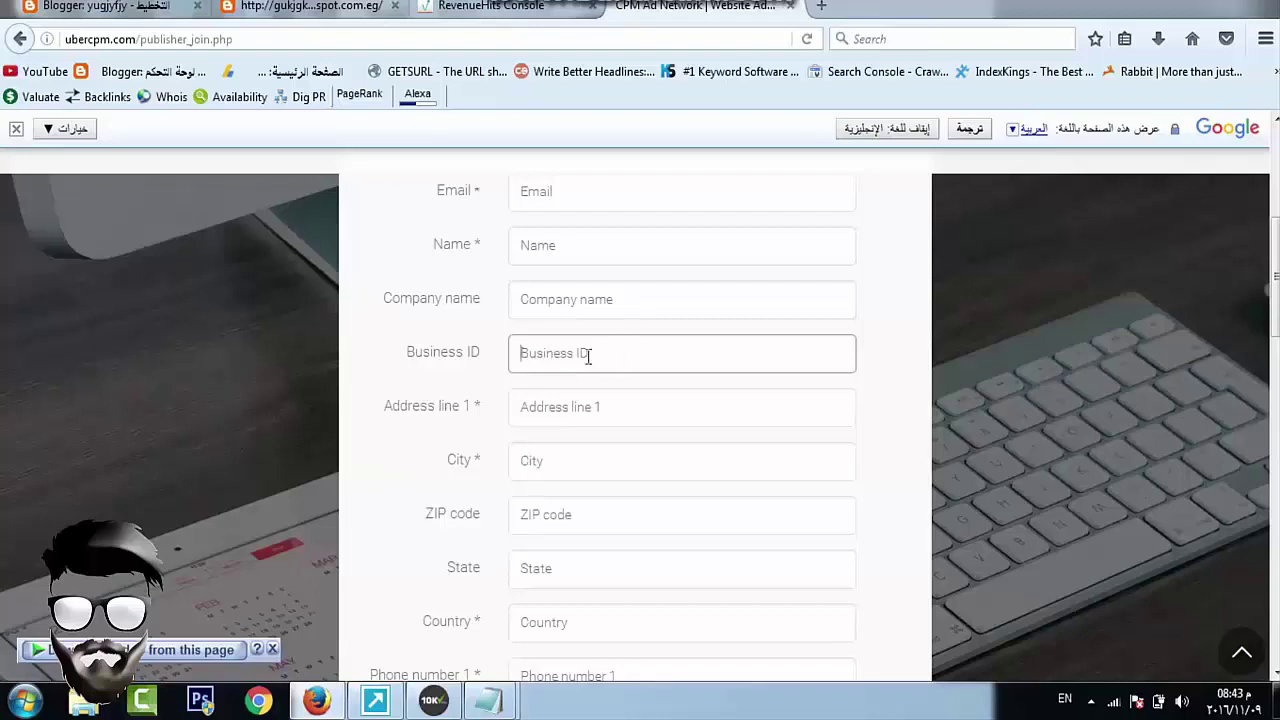
Go through the address, city, ZIP, state, country and phone fields, and tick agree to Rules
scroll(590, 340, "down", 3)
left_click(556, 281)
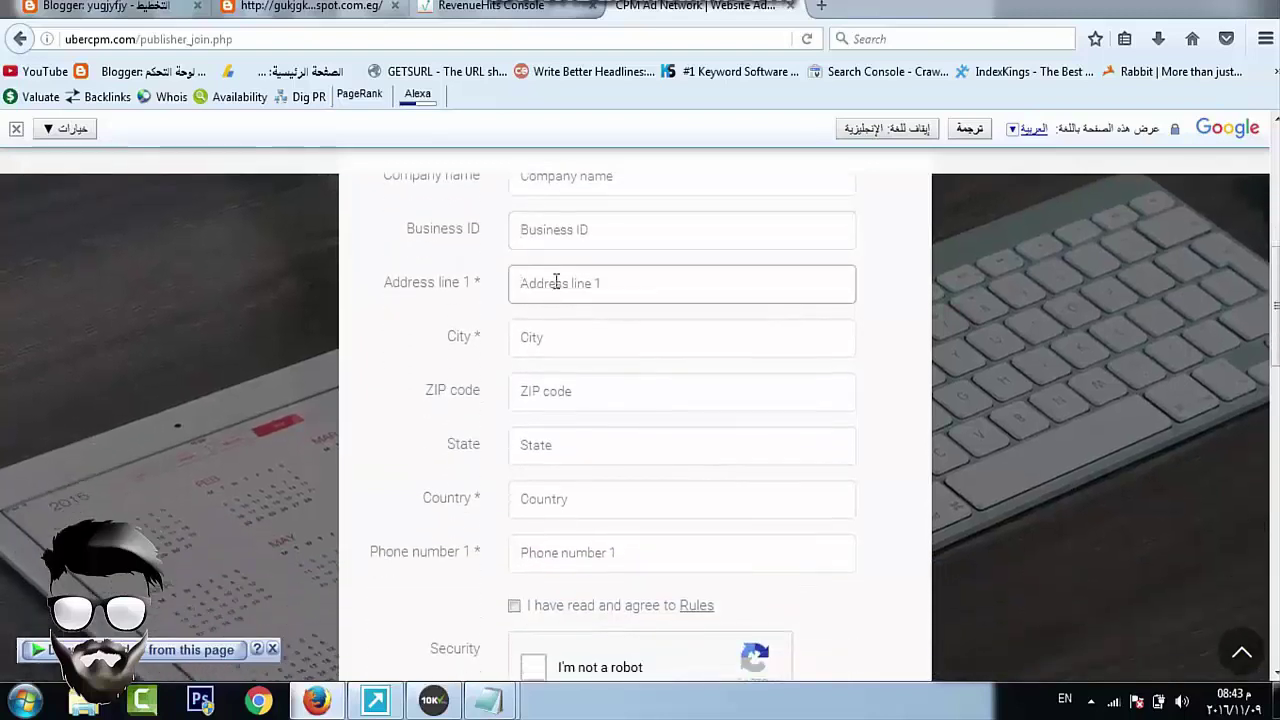
left_click(570, 342)
left_click(600, 284)
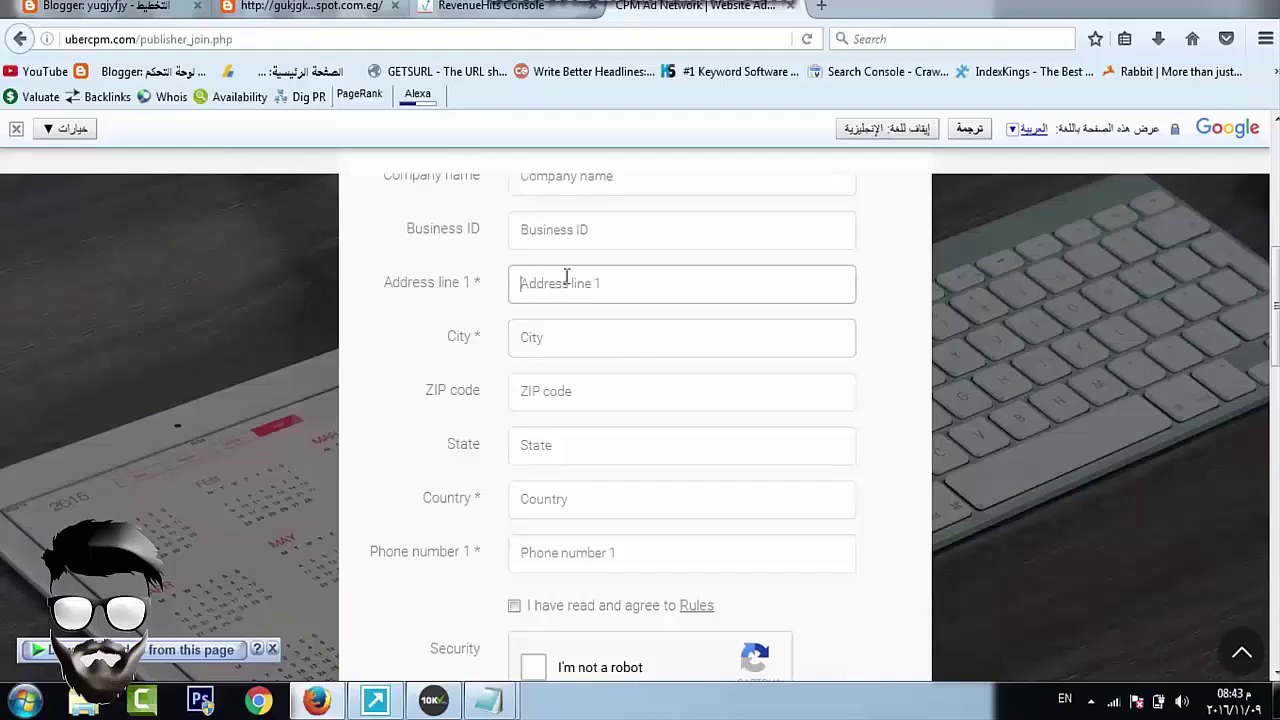
left_click(578, 346)
left_click(570, 395)
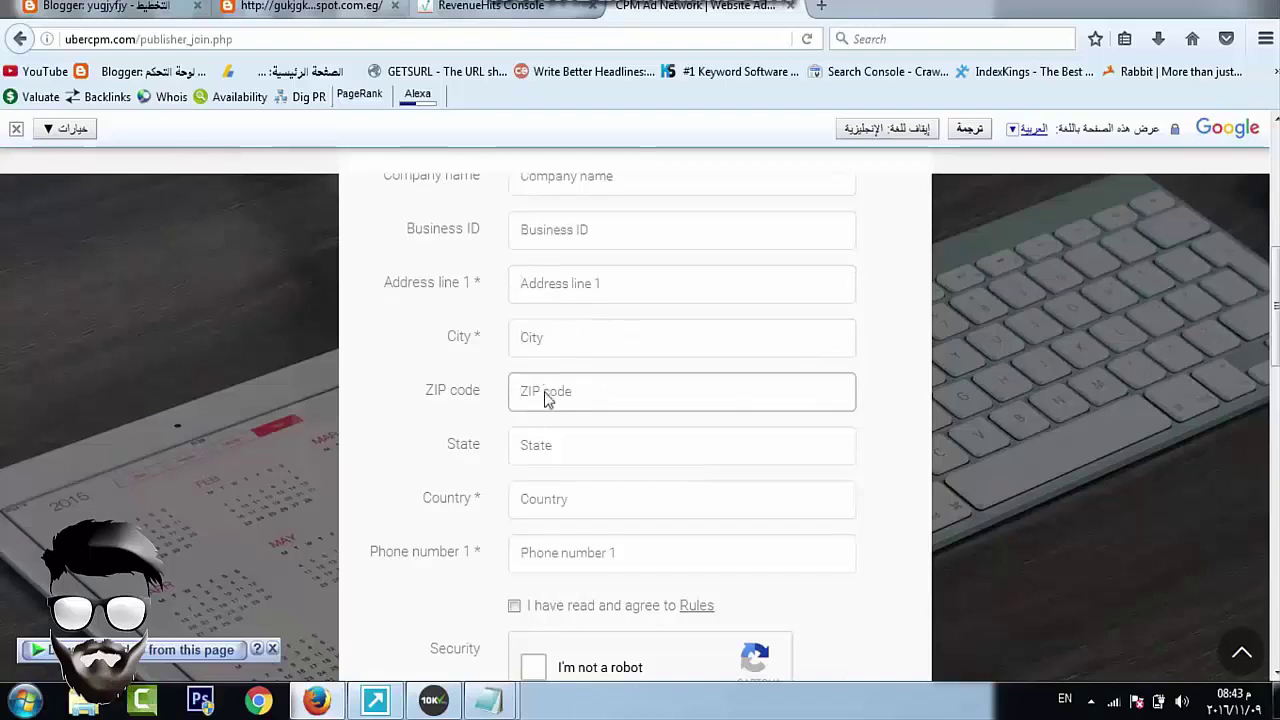
scroll(640, 370, "down", 2)
left_click(573, 319)
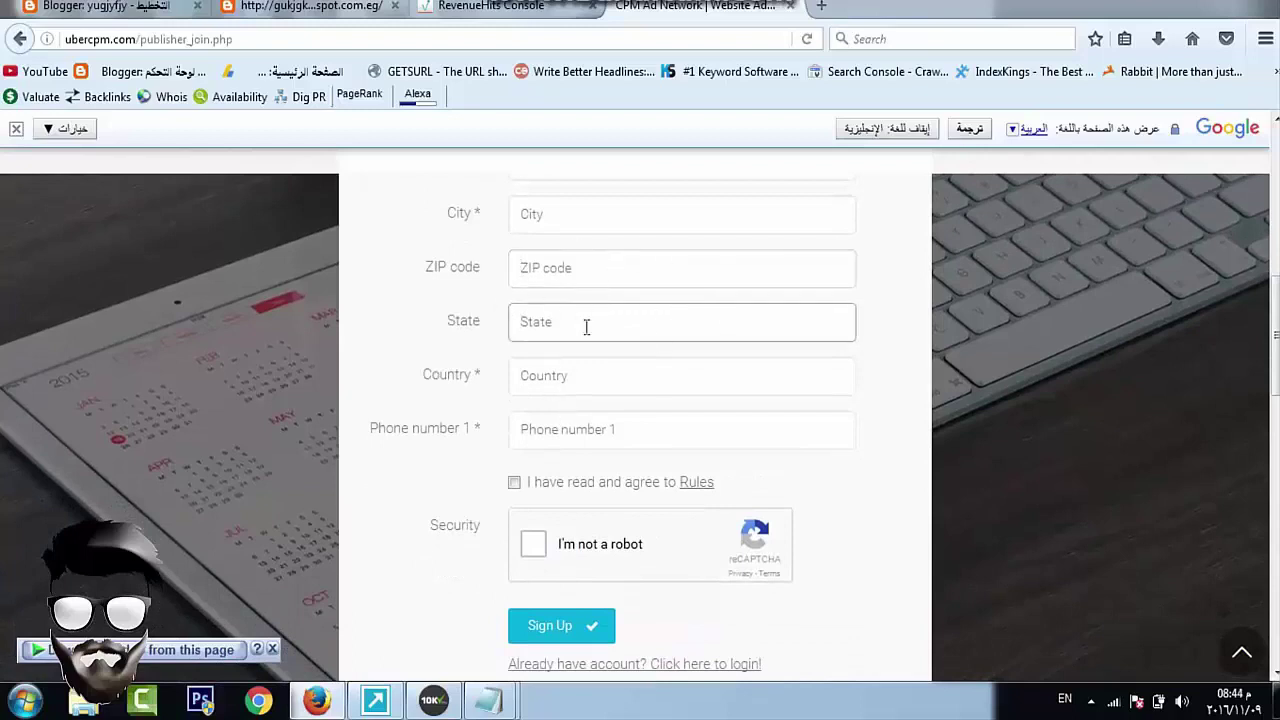
left_click(628, 375)
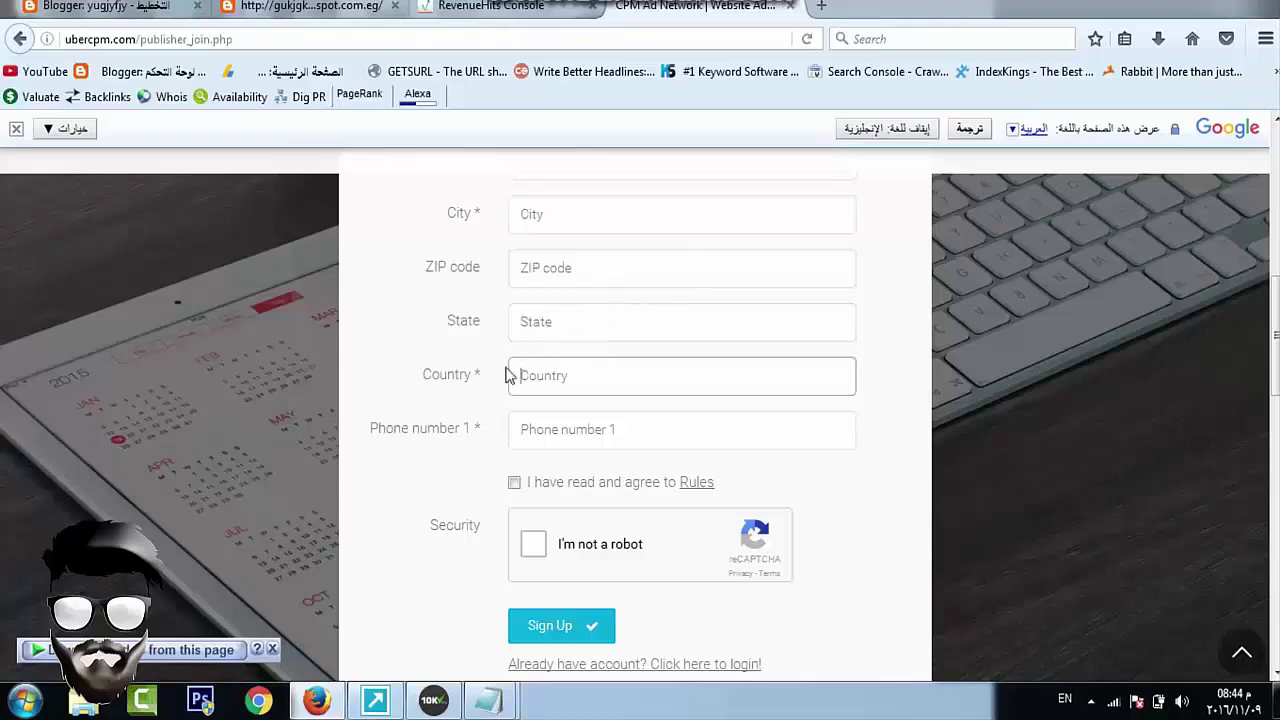
left_click(616, 432)
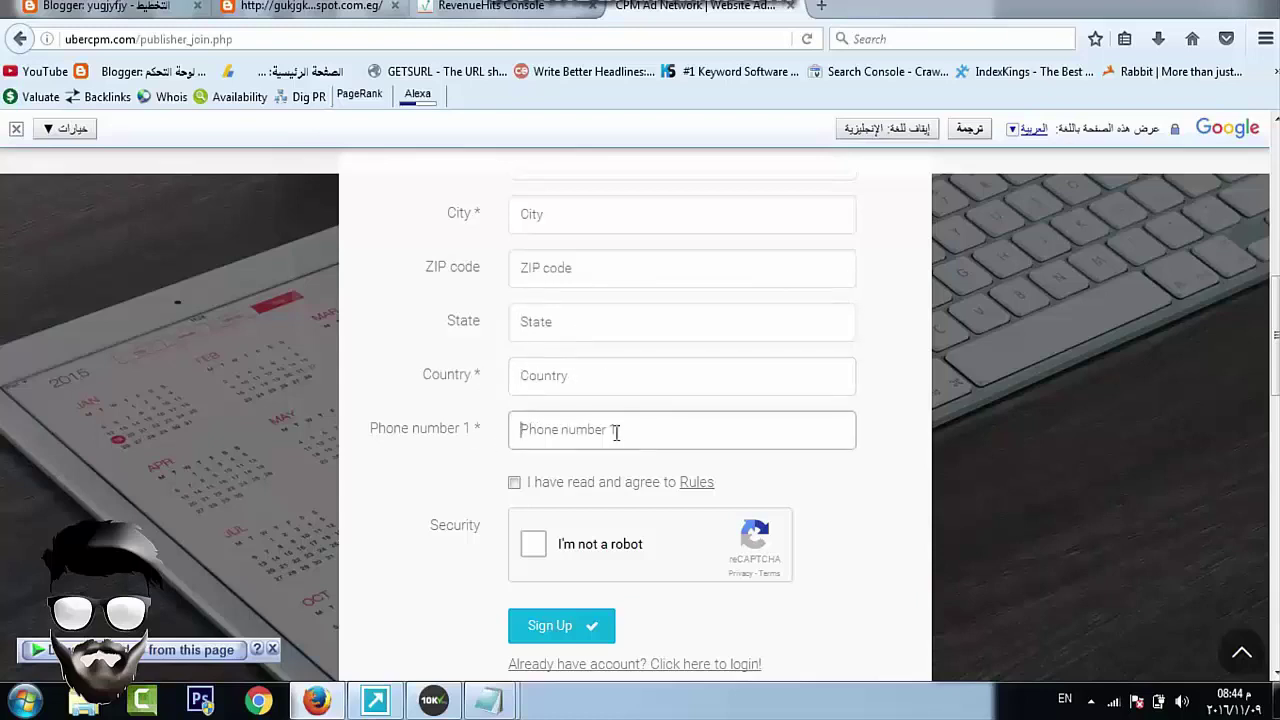
left_click(514, 483)
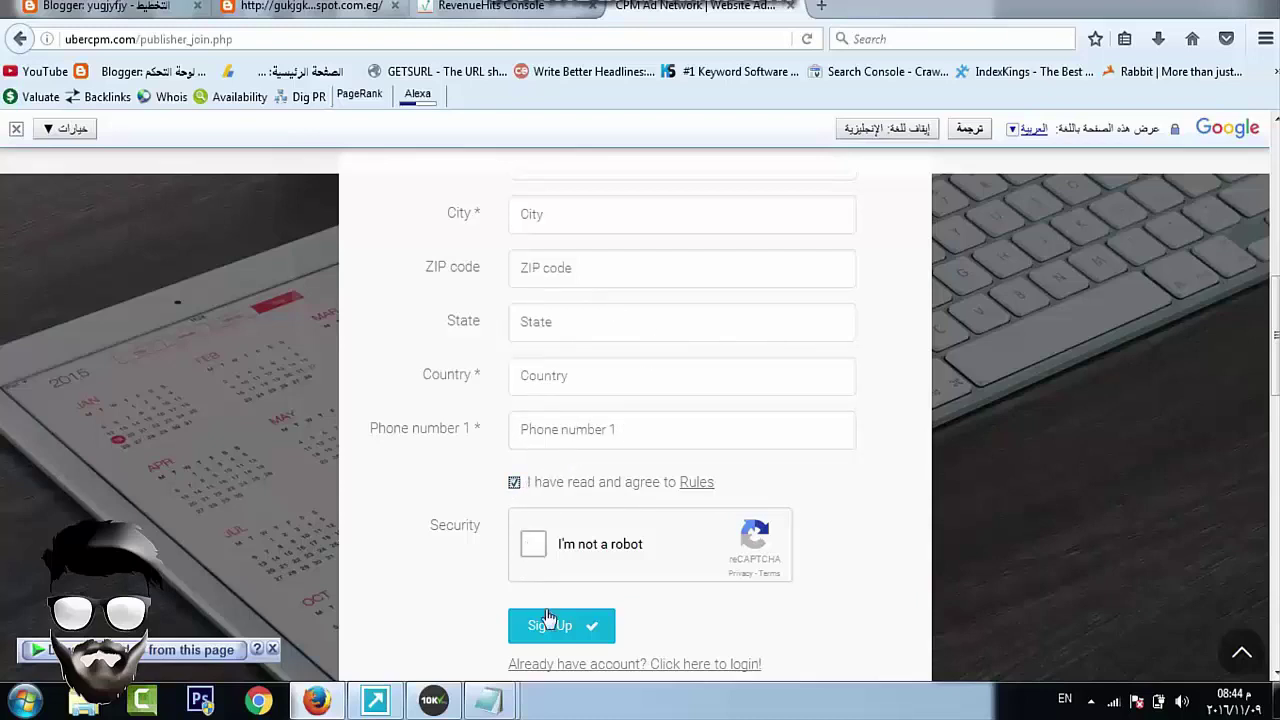
scroll(786, 363, "up", 6)
scroll(836, 240, "up", 3)
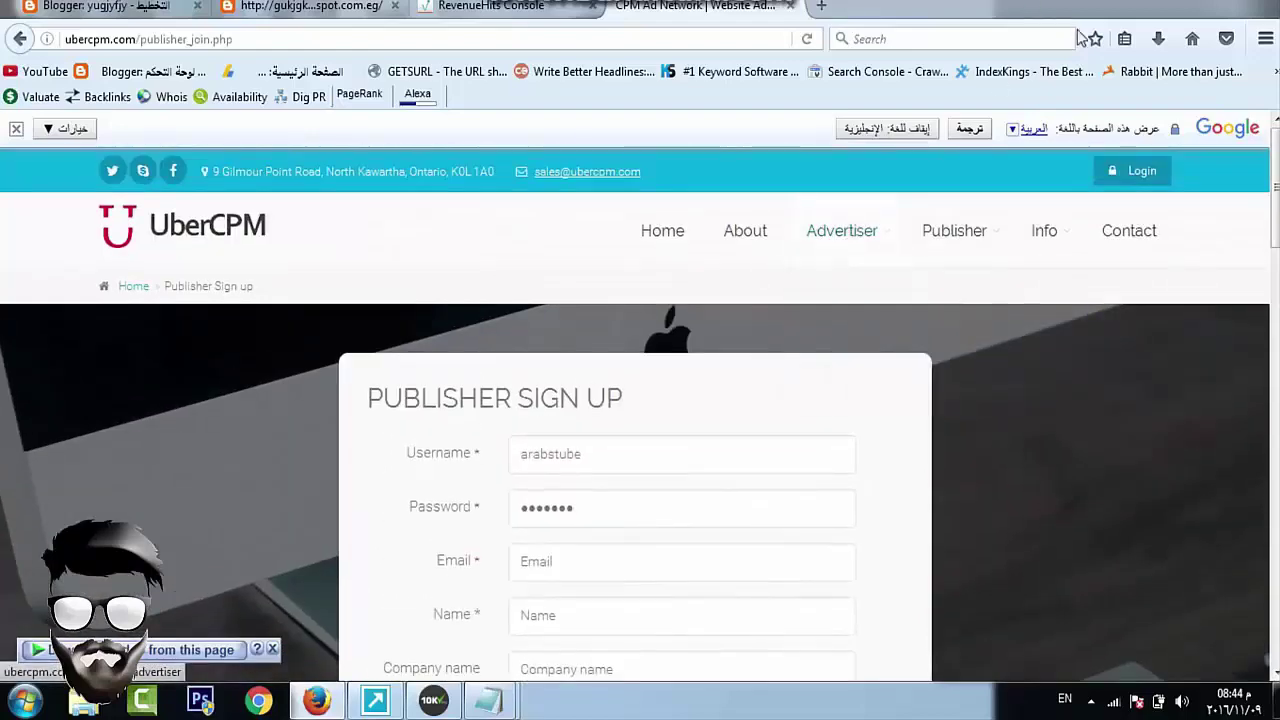
Log in to UberCPM as a publisher with Remember me ticked, reaching the Publisher Area dashboard
mouse_move(869, 229)
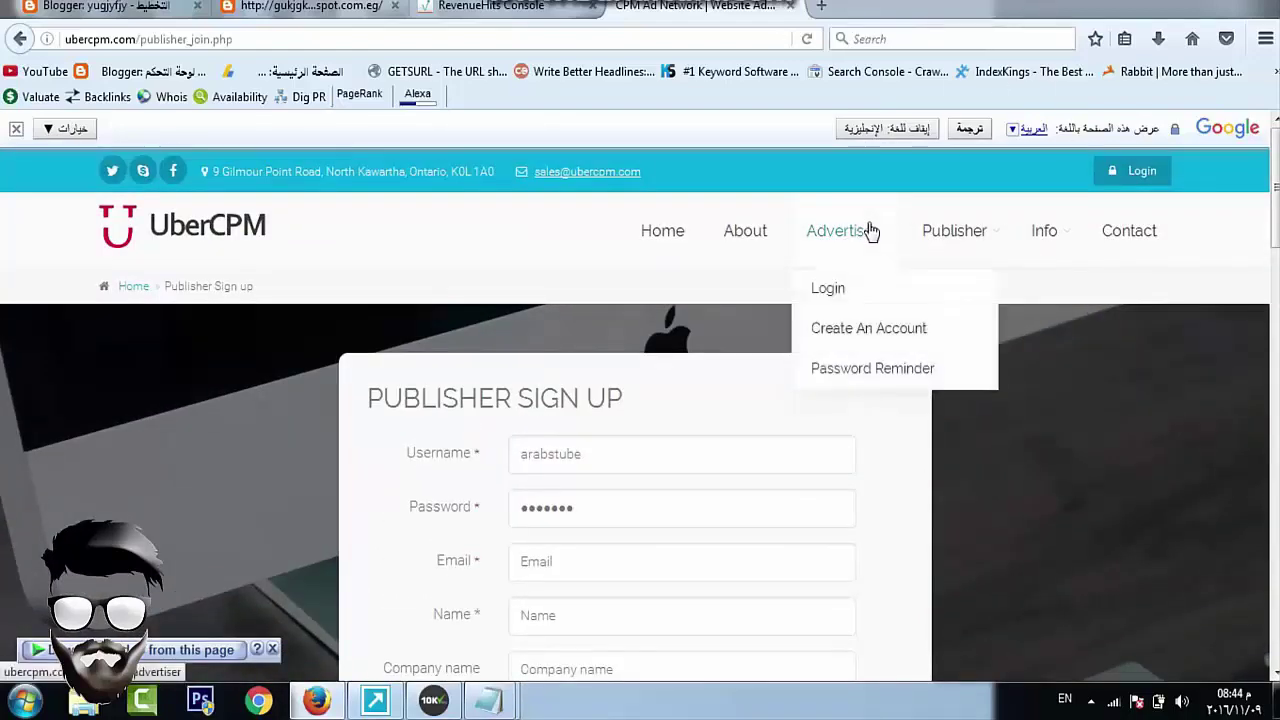
left_click(838, 297)
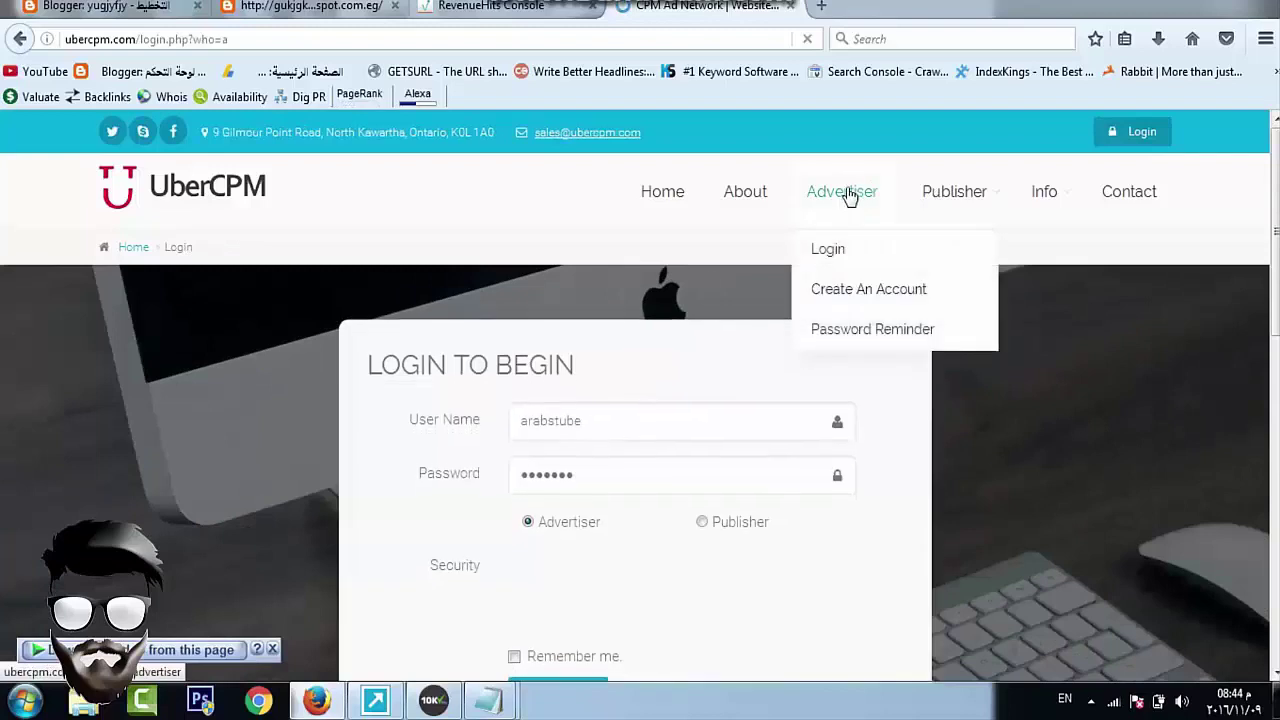
scroll(657, 329, "down", 3)
left_click(588, 348)
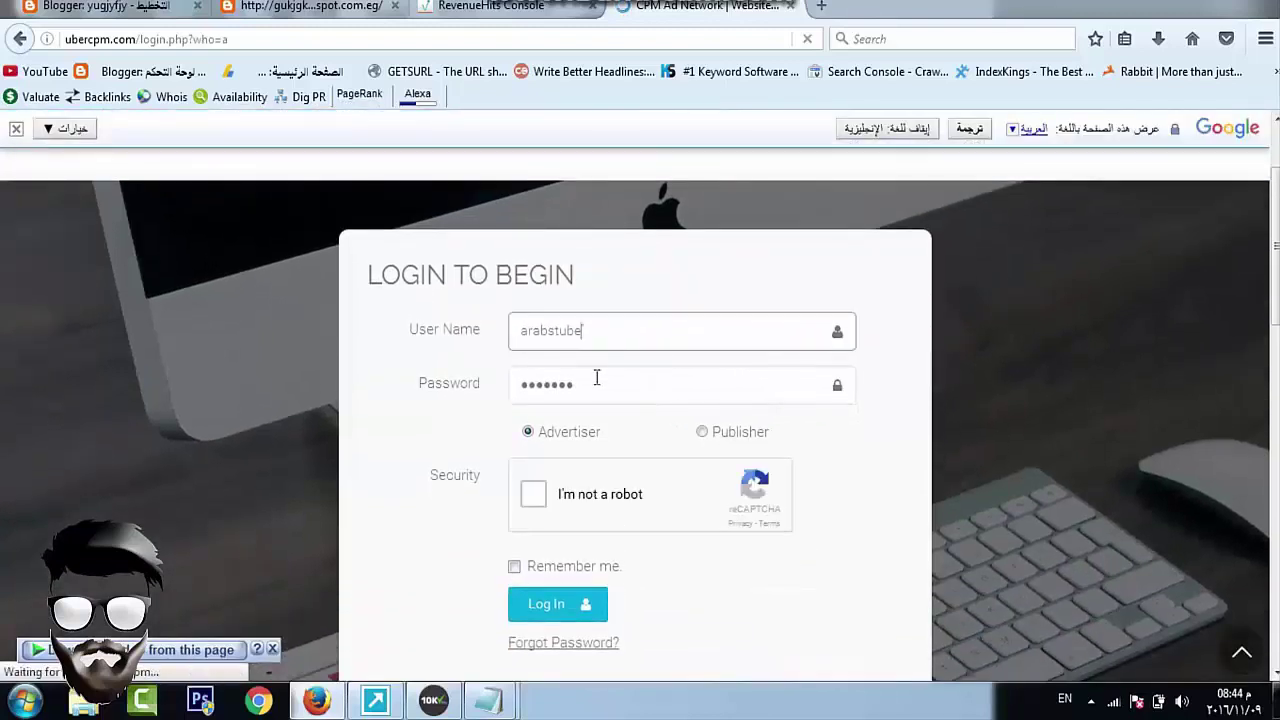
left_click(622, 385)
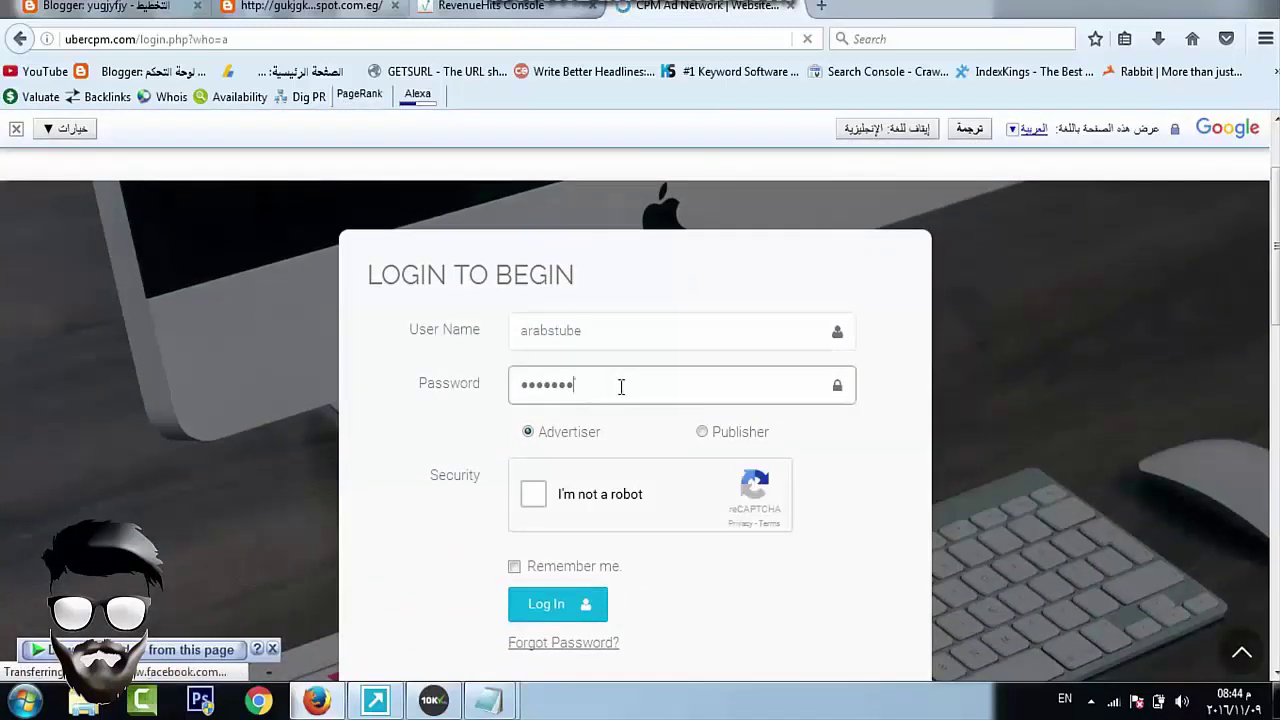
left_click(702, 433)
left_click(522, 496)
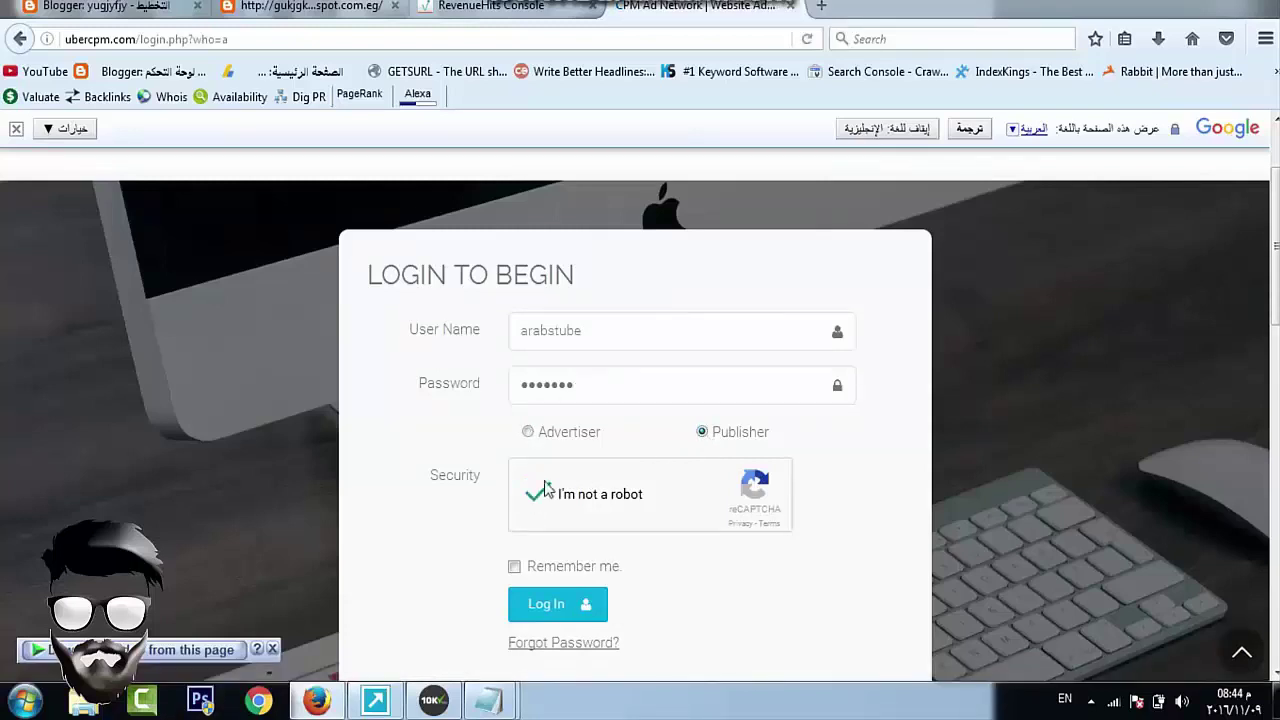
left_click(516, 567)
left_click(535, 605)
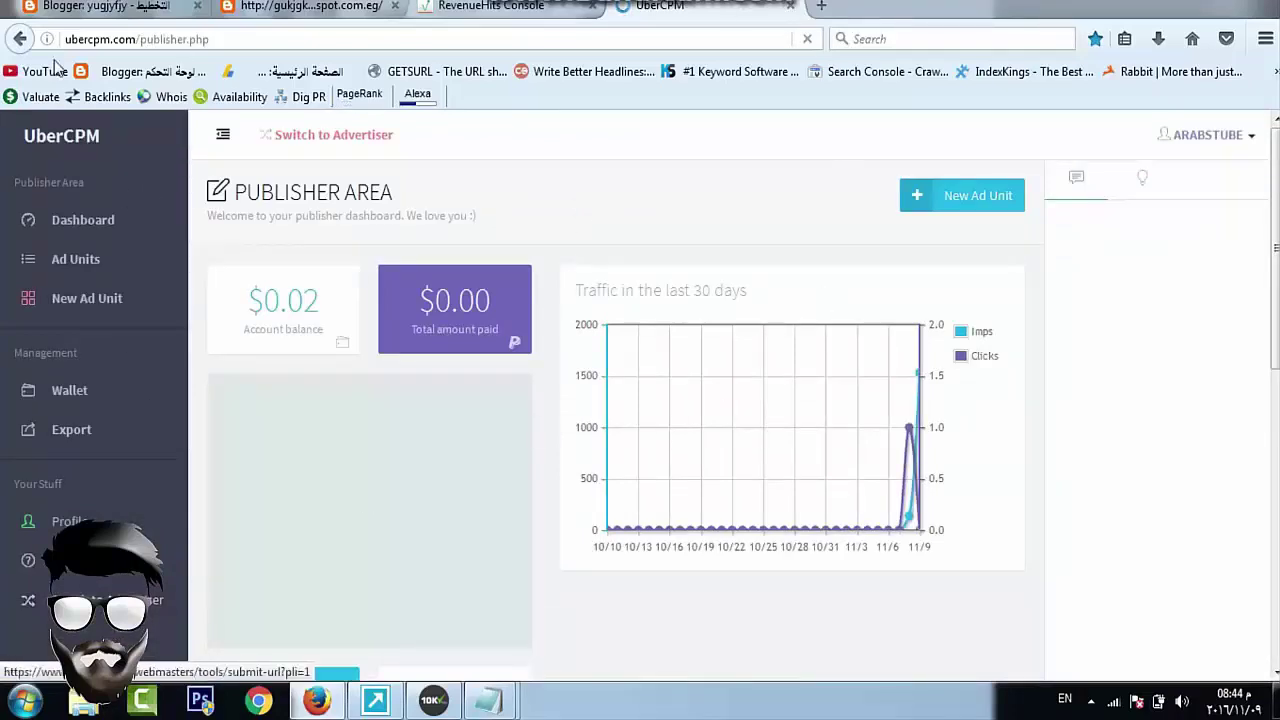
scroll(595, 190, "down", 5)
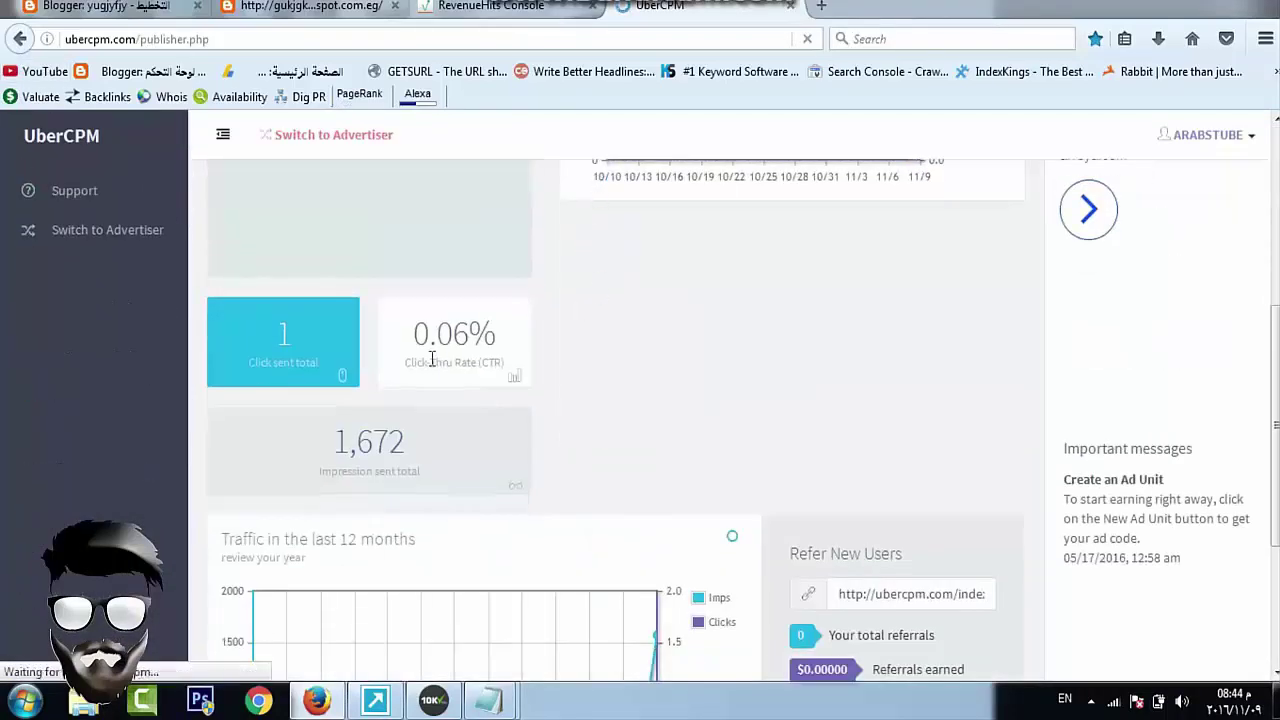
scroll(816, 180, "up", 5)
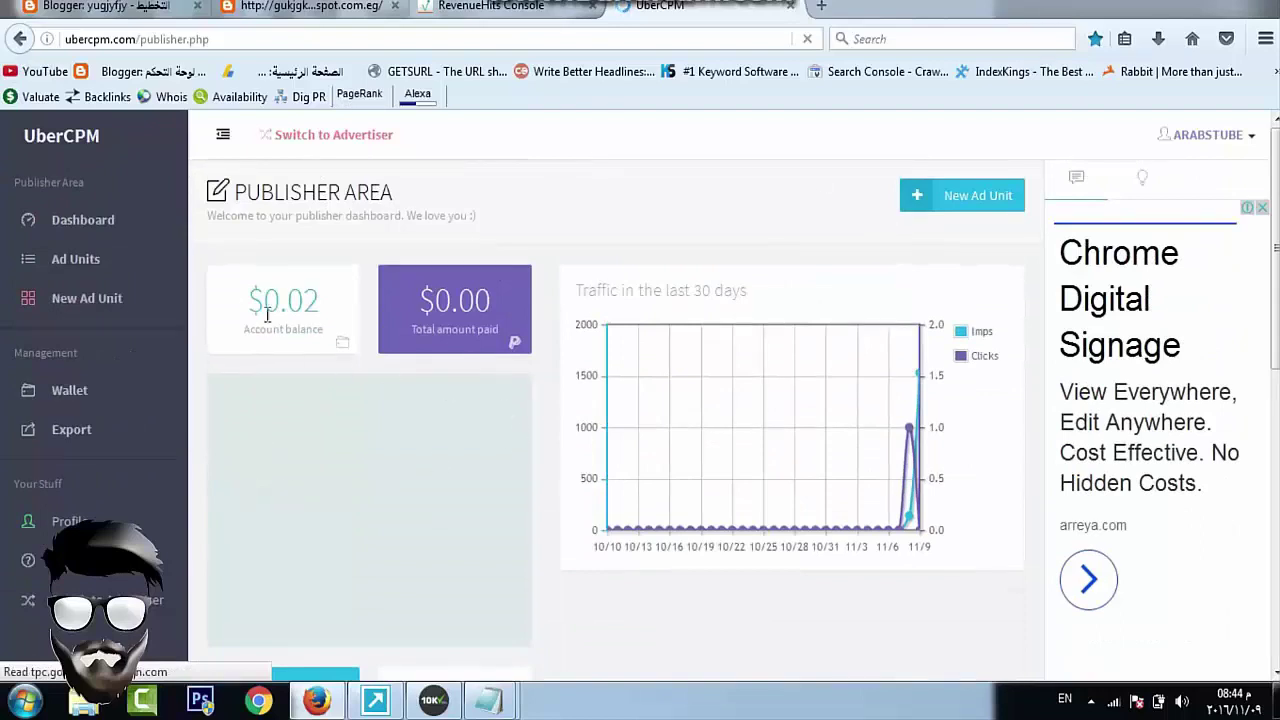
Create and save a 728x90 Banner ad unit titled 'yoiiyiyi' in UberCPM
left_click(103, 313)
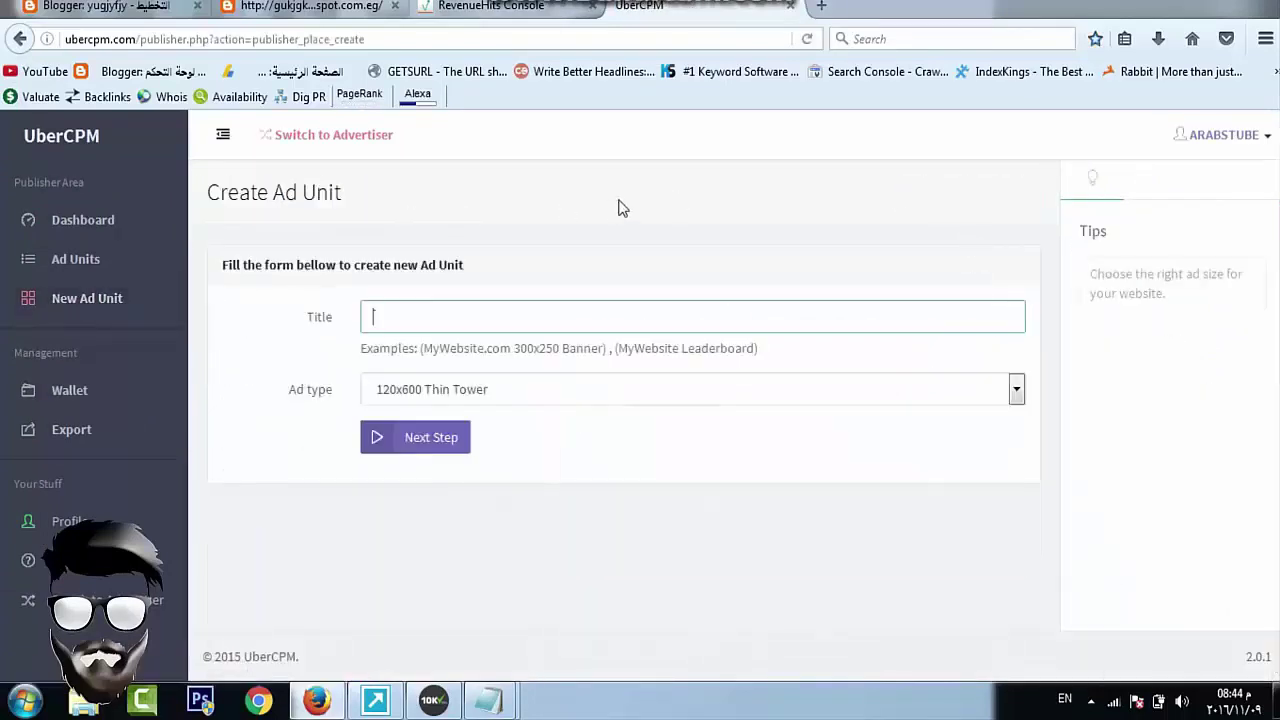
left_click(480, 393)
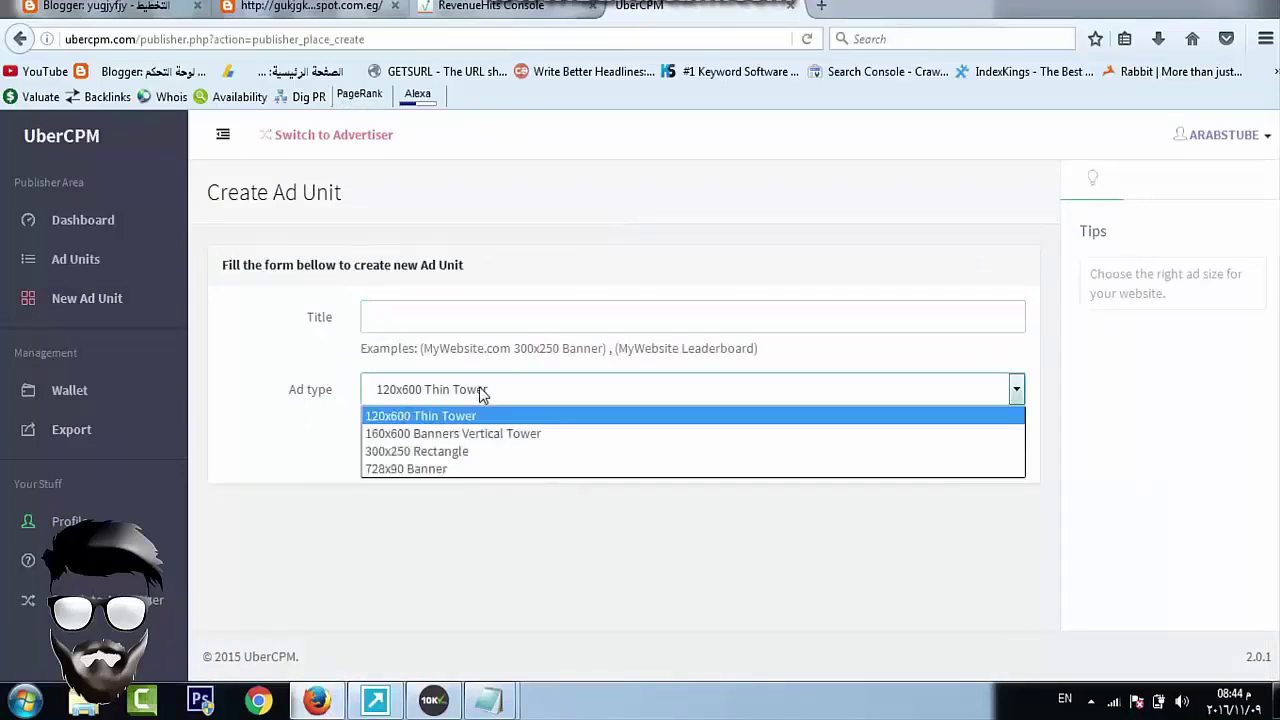
left_click(426, 474)
left_click(483, 318)
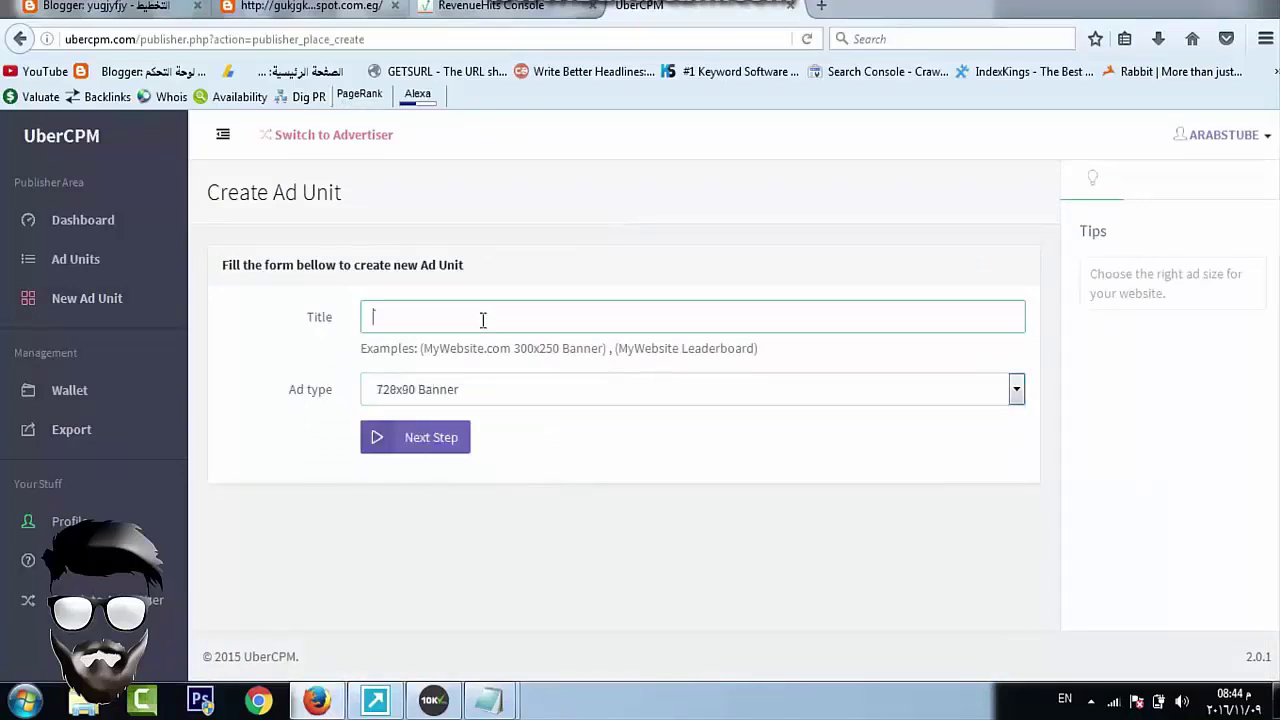
type("yoiiyiyi")
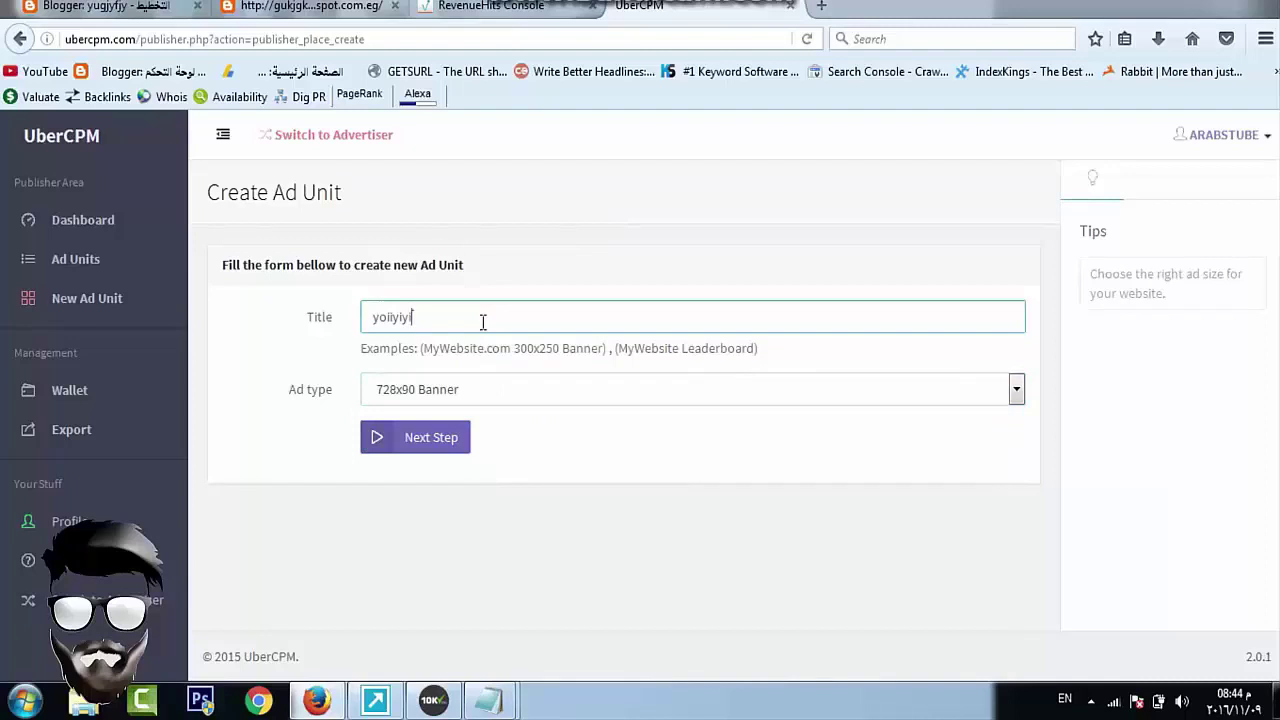
left_click(440, 437)
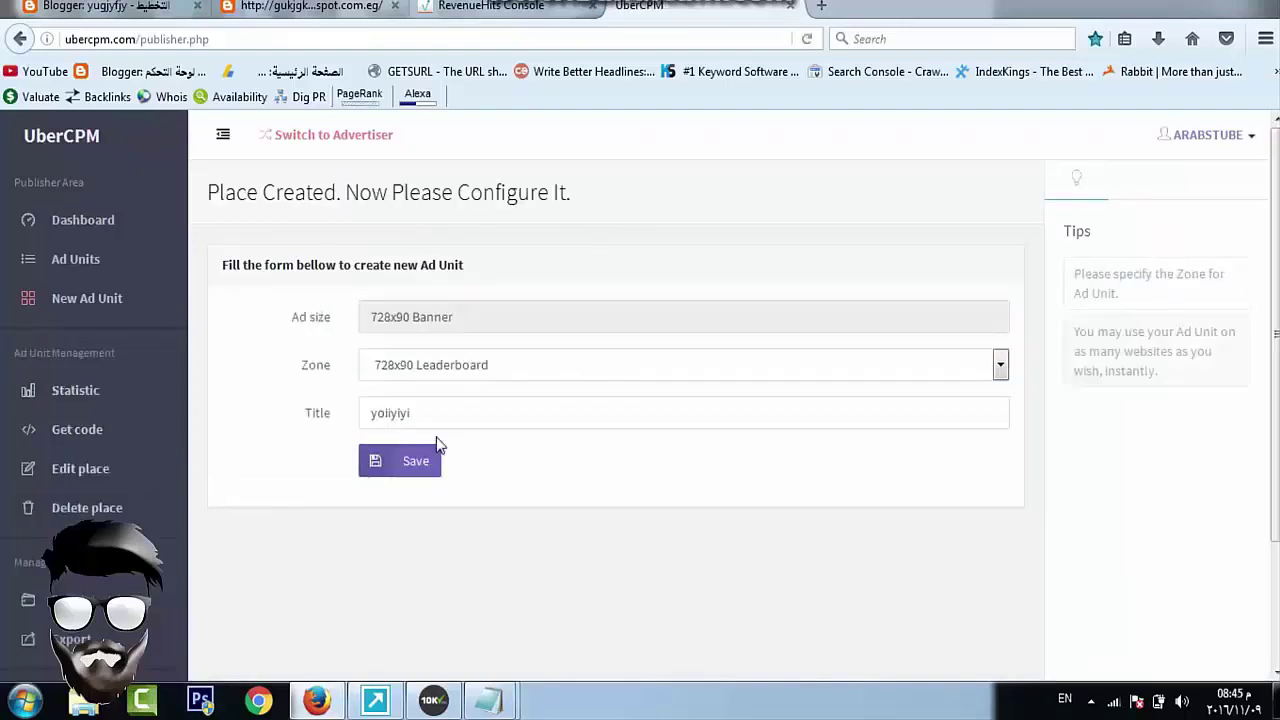
left_click(437, 448)
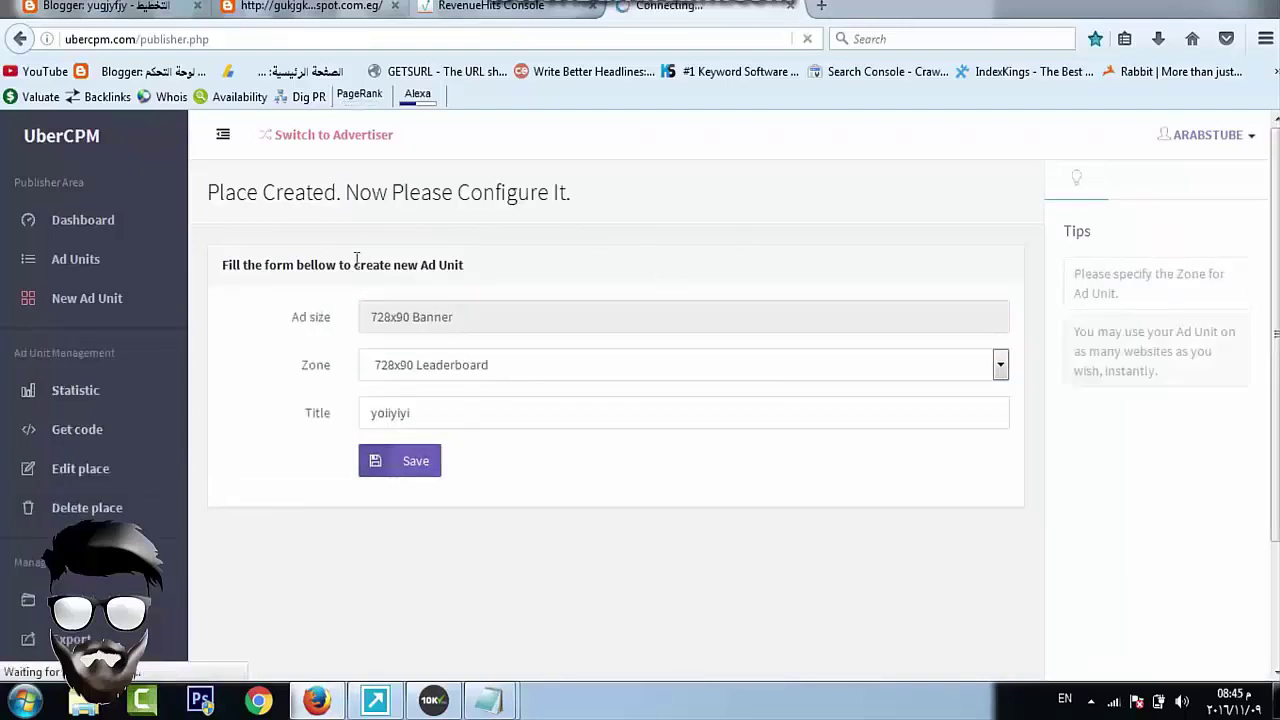
Select and copy the ad unit's banner code, then return to Blogger's Layout page
left_click(422, 476)
triple_click(438, 542)
left_click_drag(583, 554, 283, 405)
left_click_drag(235, 444, 536, 444)
key("ctrl+a")
key("ctrl+c")
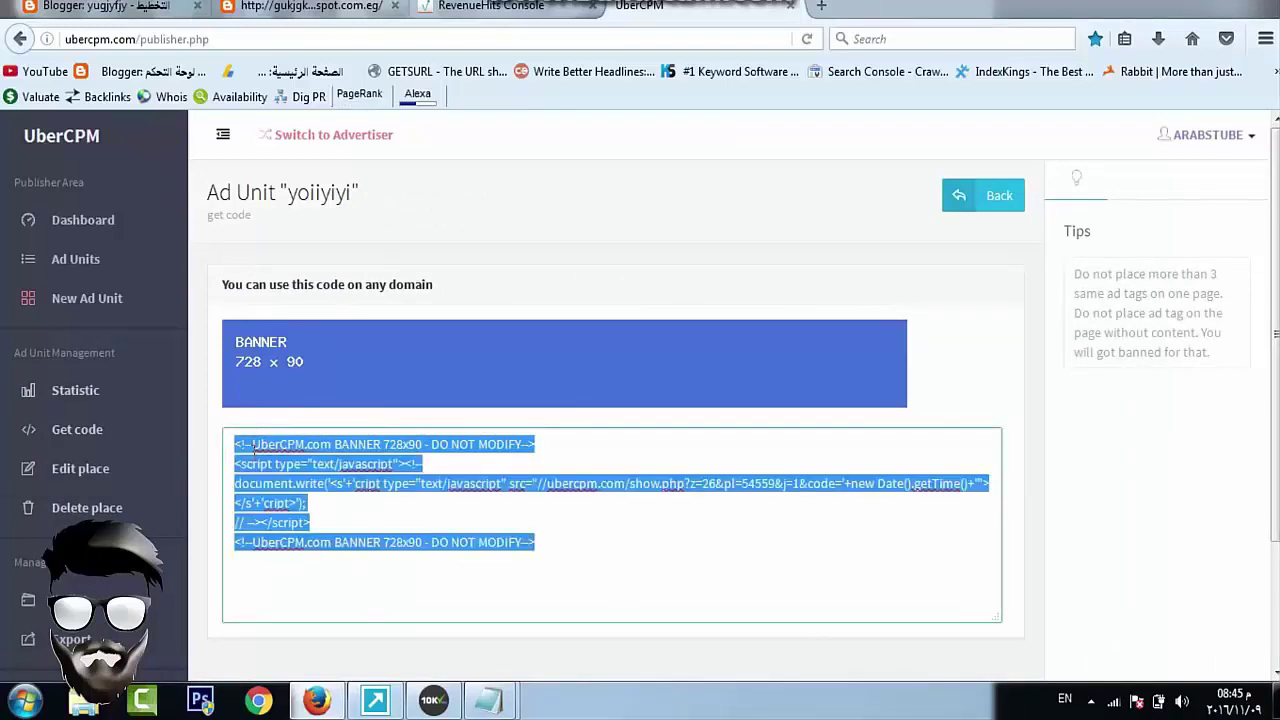
key("ctrl+Tab")
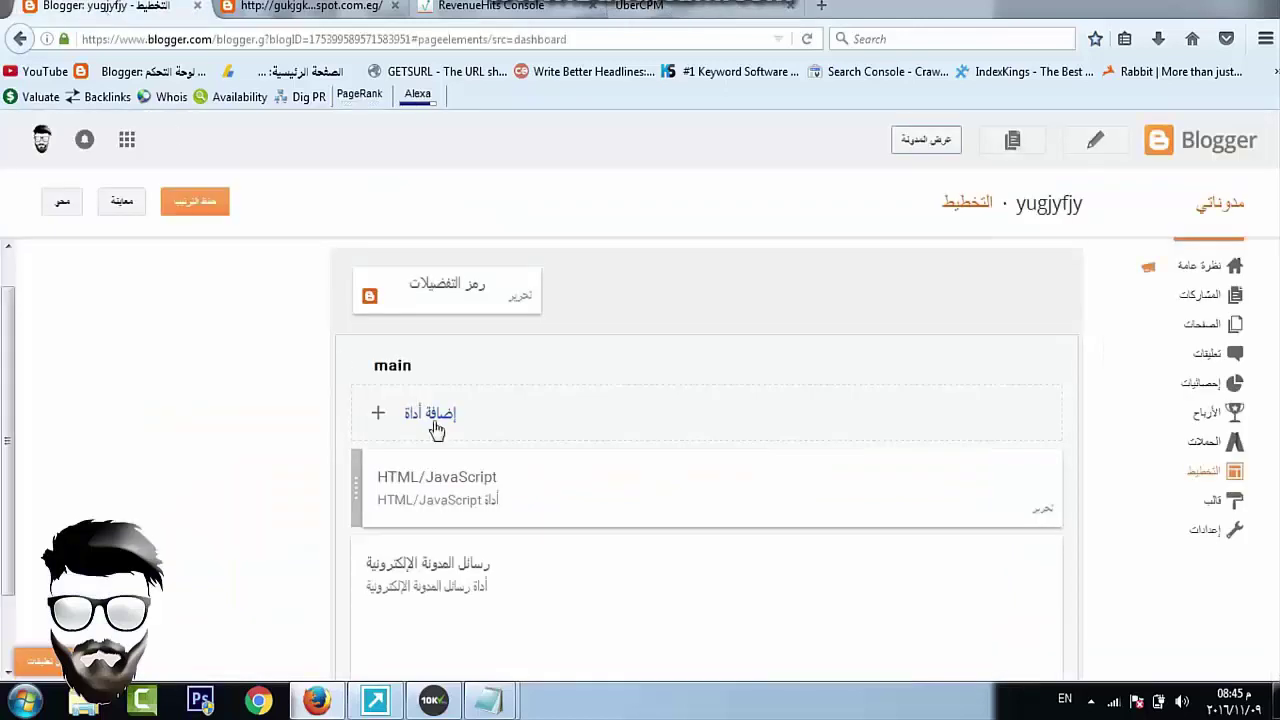
Add an HTML/JavaScript gadget with the UberCPM code to the main section, then reload the blog
left_click(421, 414)
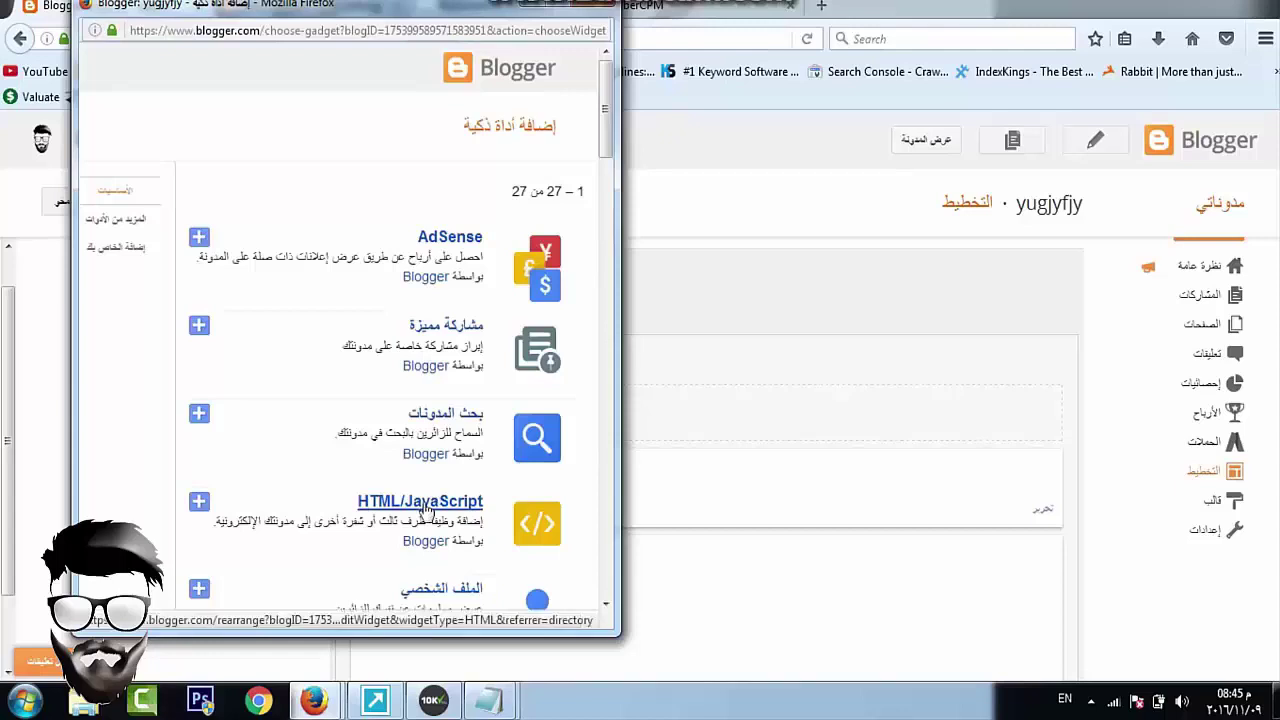
left_click(418, 487)
right_click(320, 406)
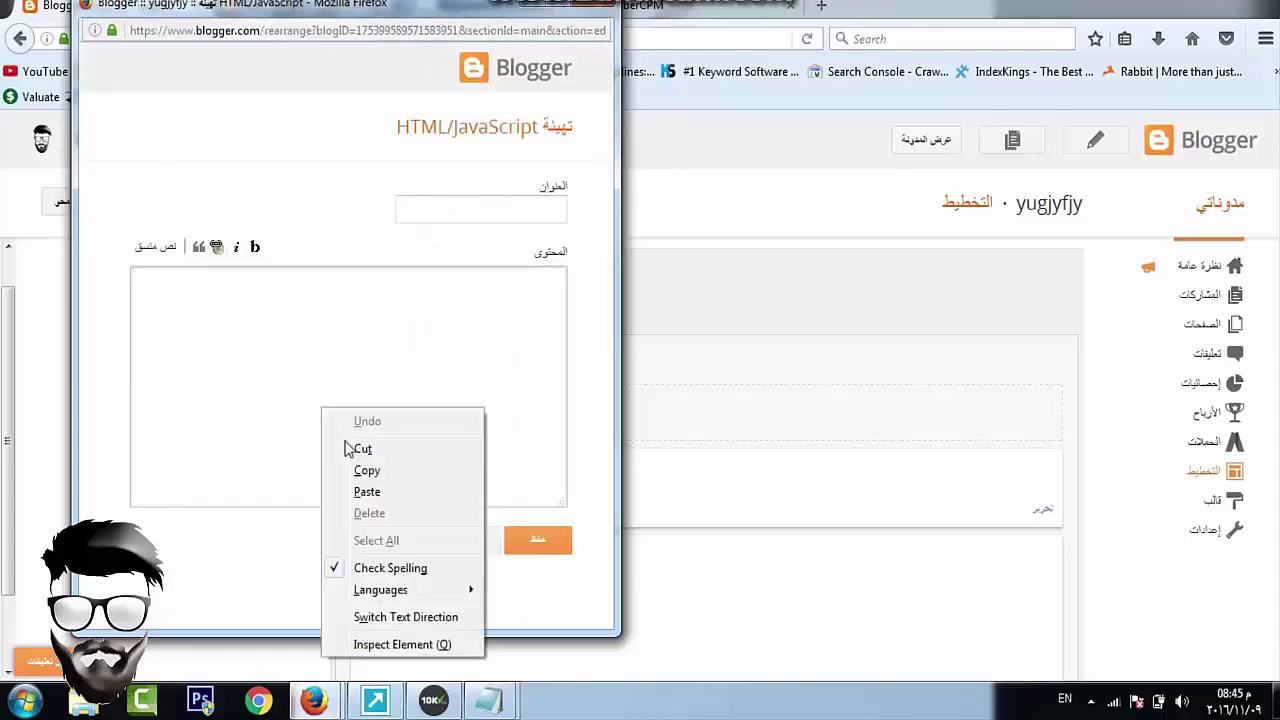
left_click(366, 492)
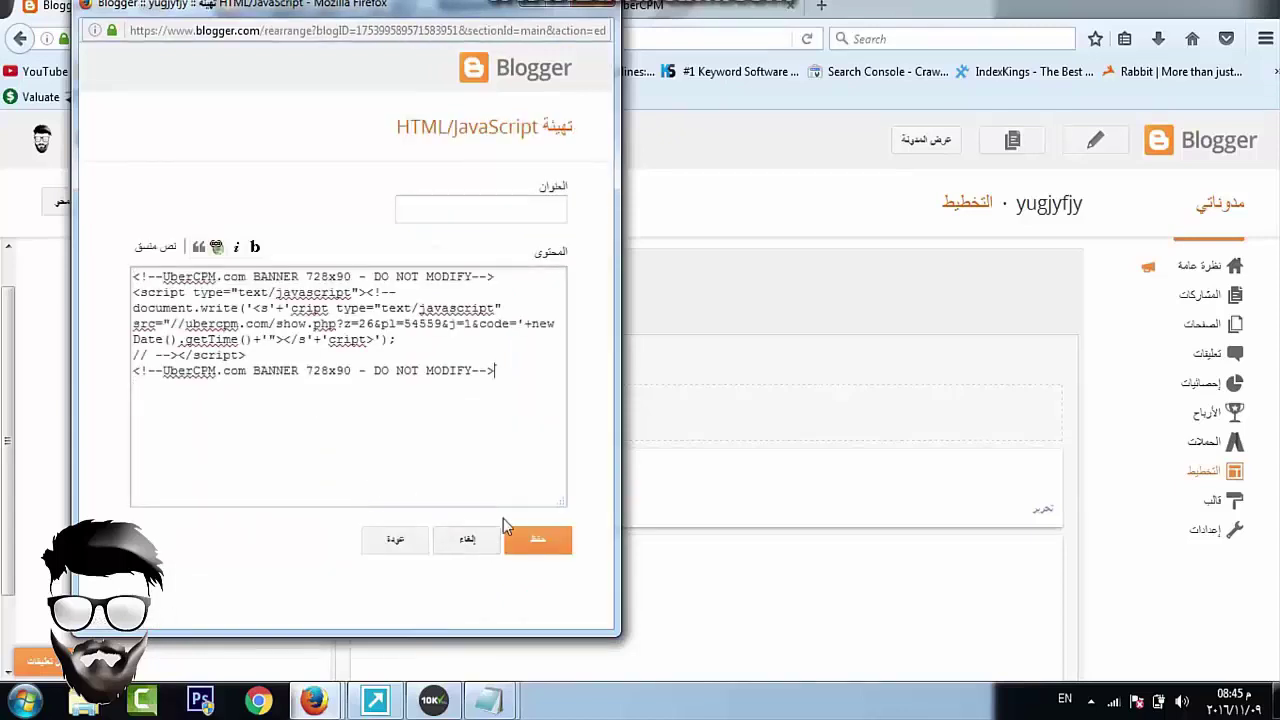
left_click(538, 540)
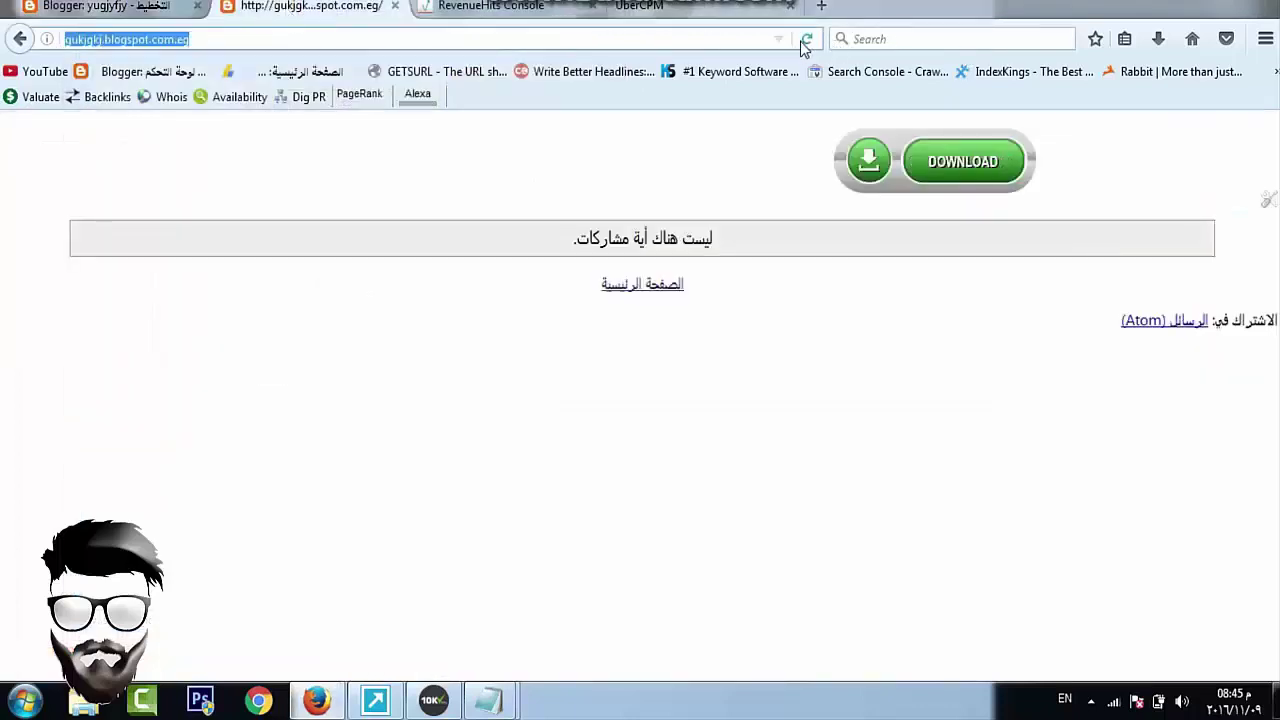
left_click(805, 39)
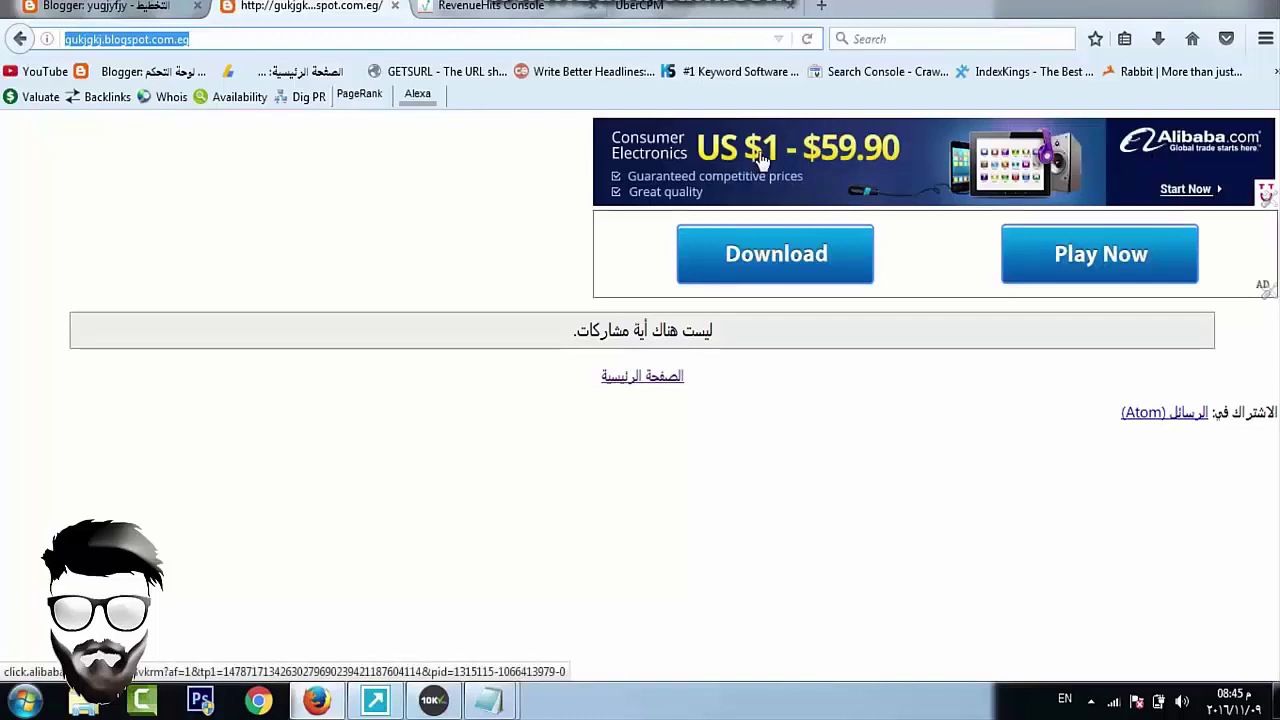
Recheck the UberCPM ad code page and the RevenueHits tab, then open a new browser tab
left_click(713, 9)
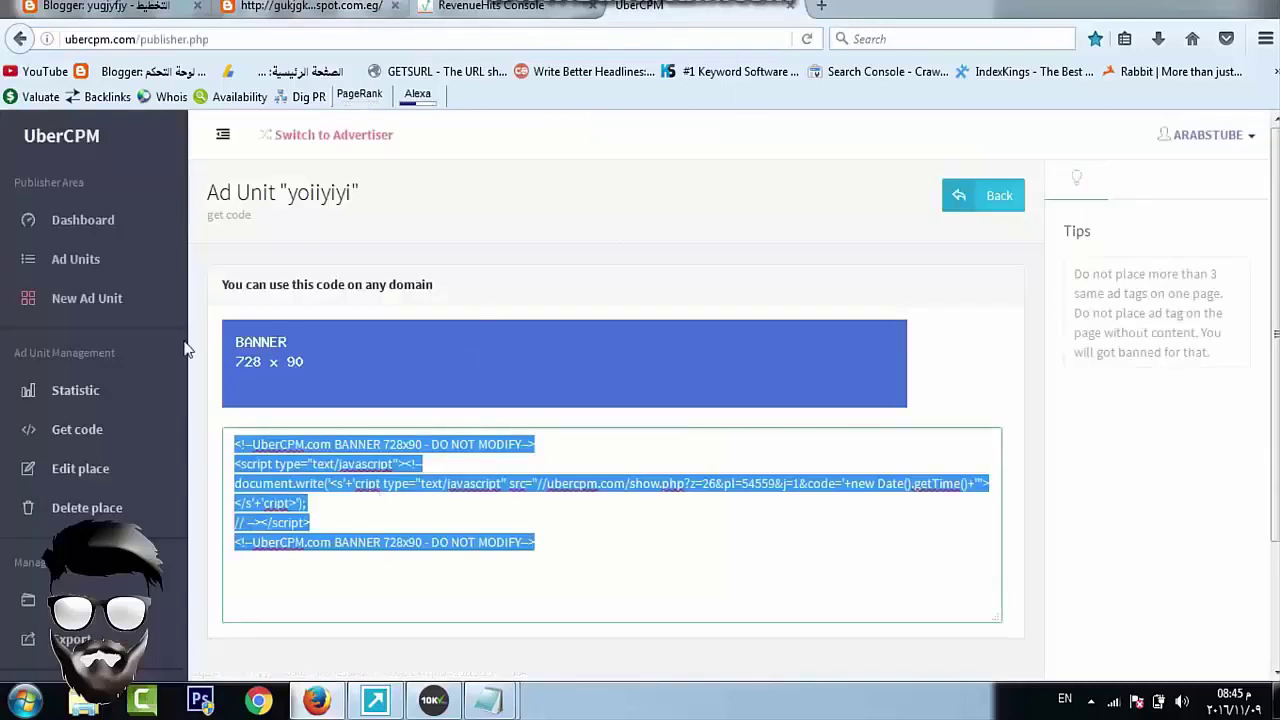
left_click(386, 518)
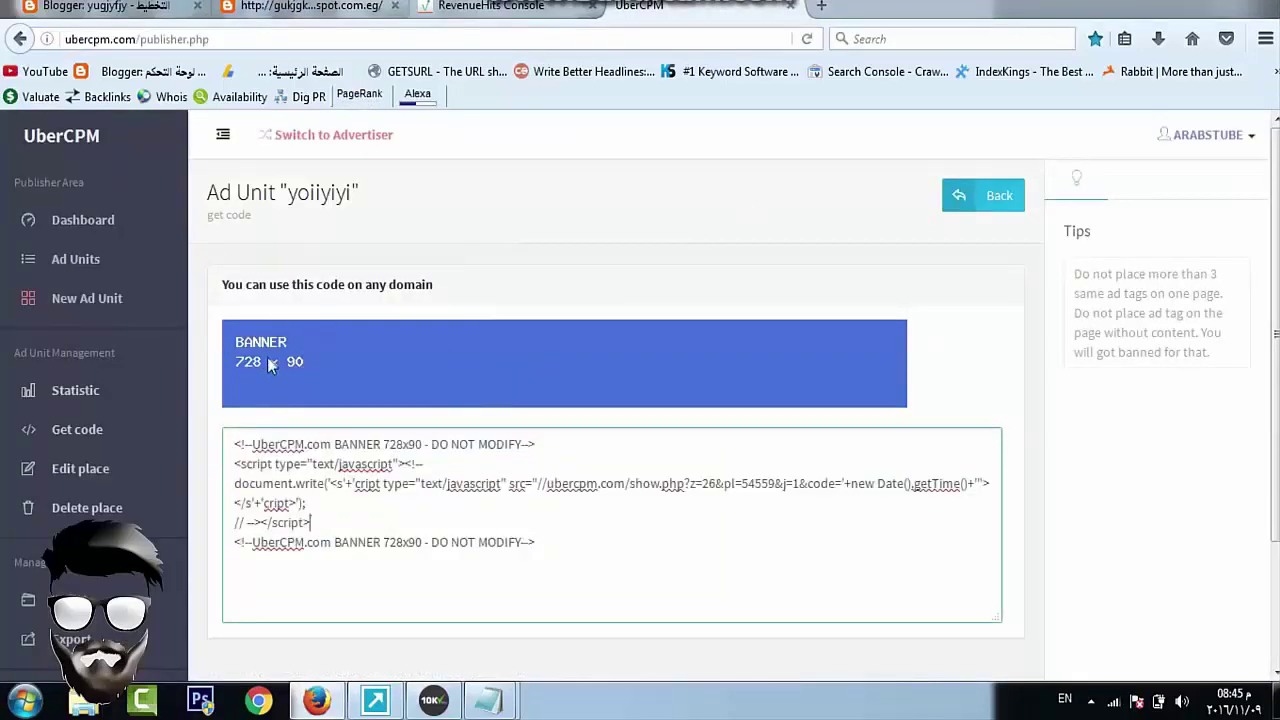
left_click(495, 7)
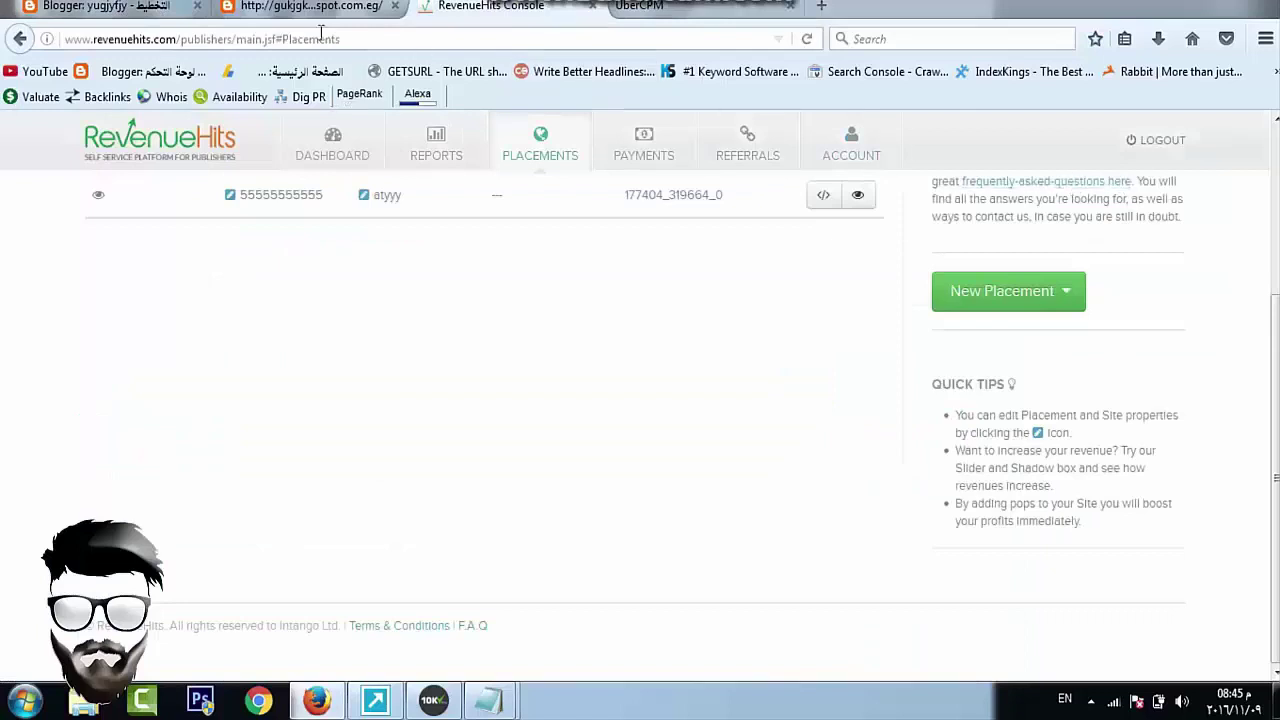
left_click(703, 8)
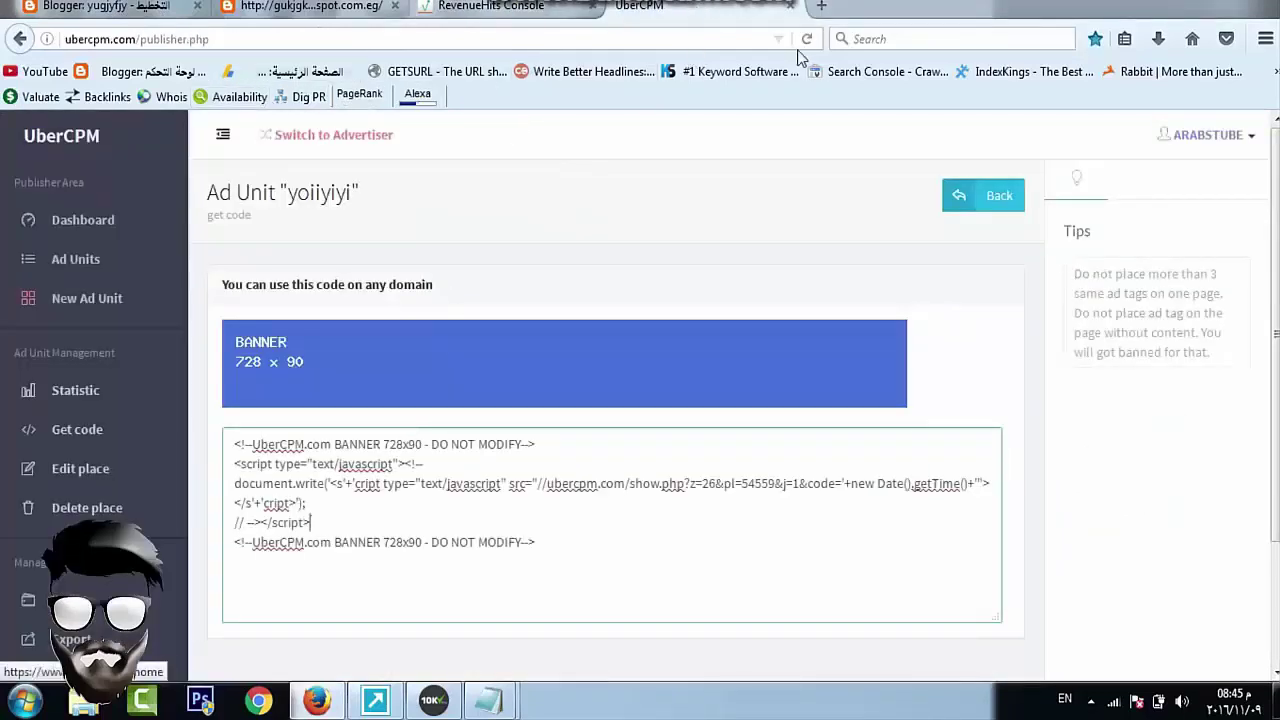
left_click(821, 6)
Go to adsbit.net and open the Publishers signup page
type("adsbit.net/")
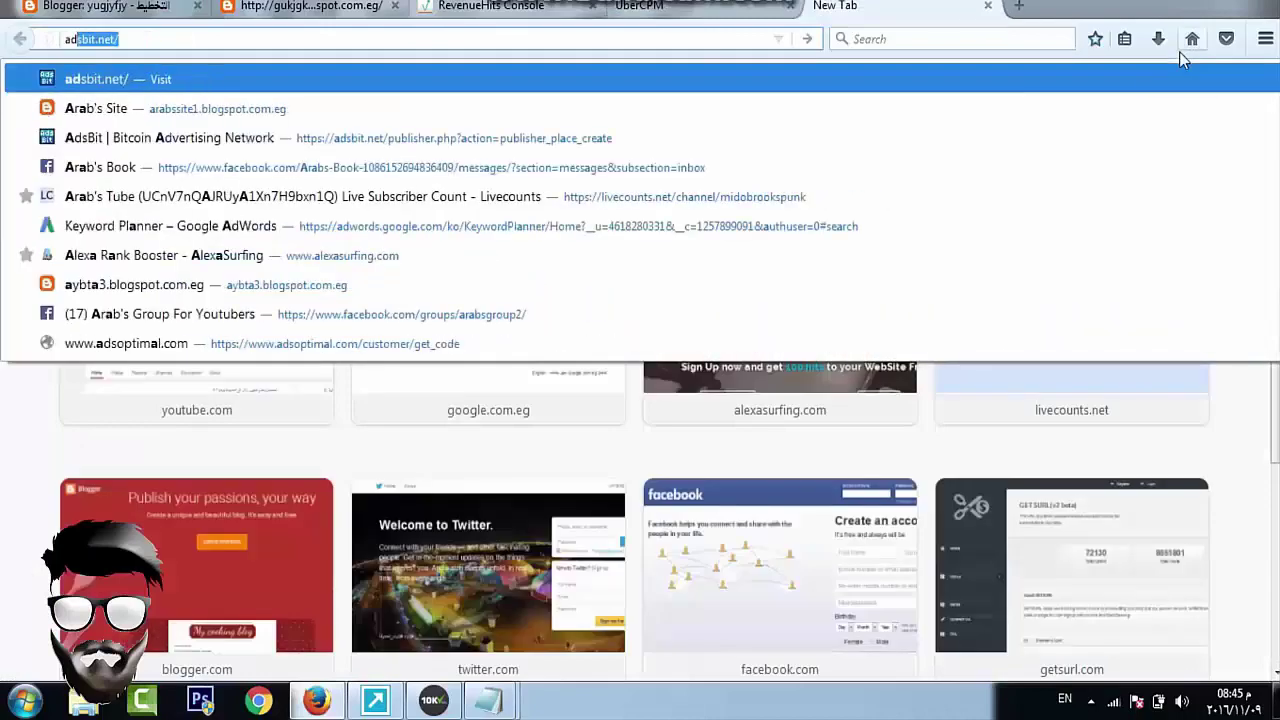
key("Return")
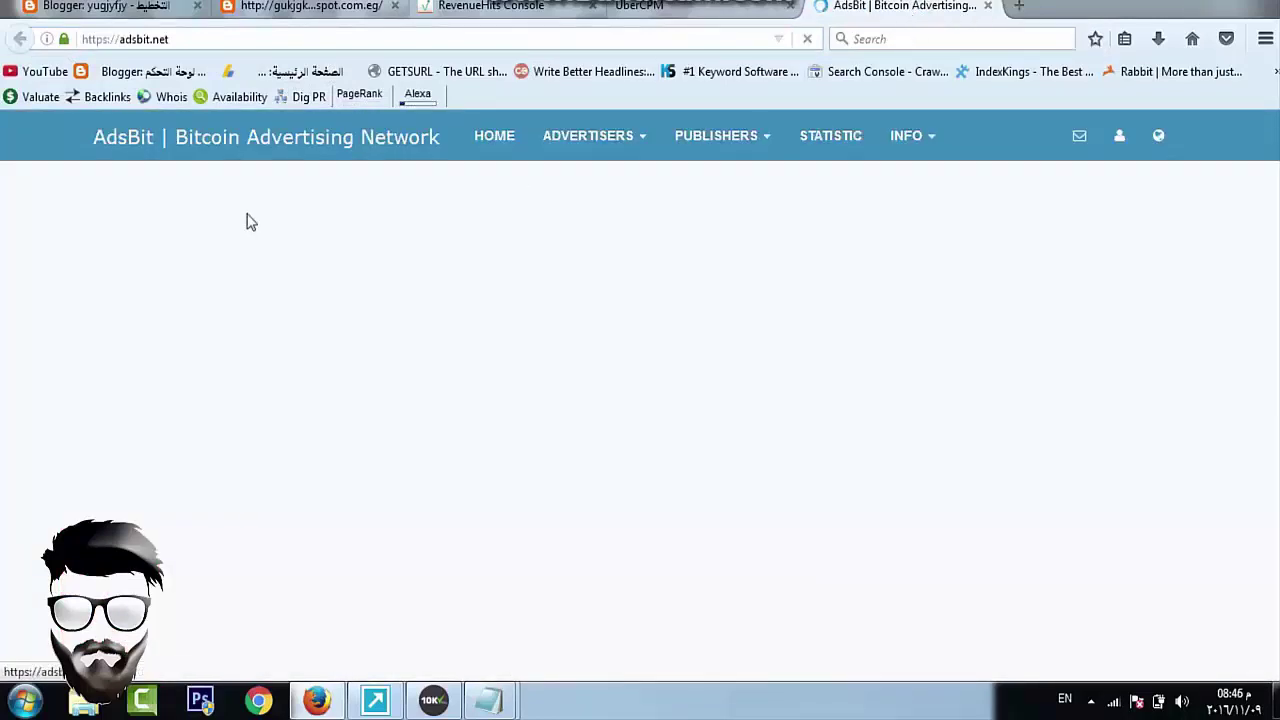
left_click(706, 148)
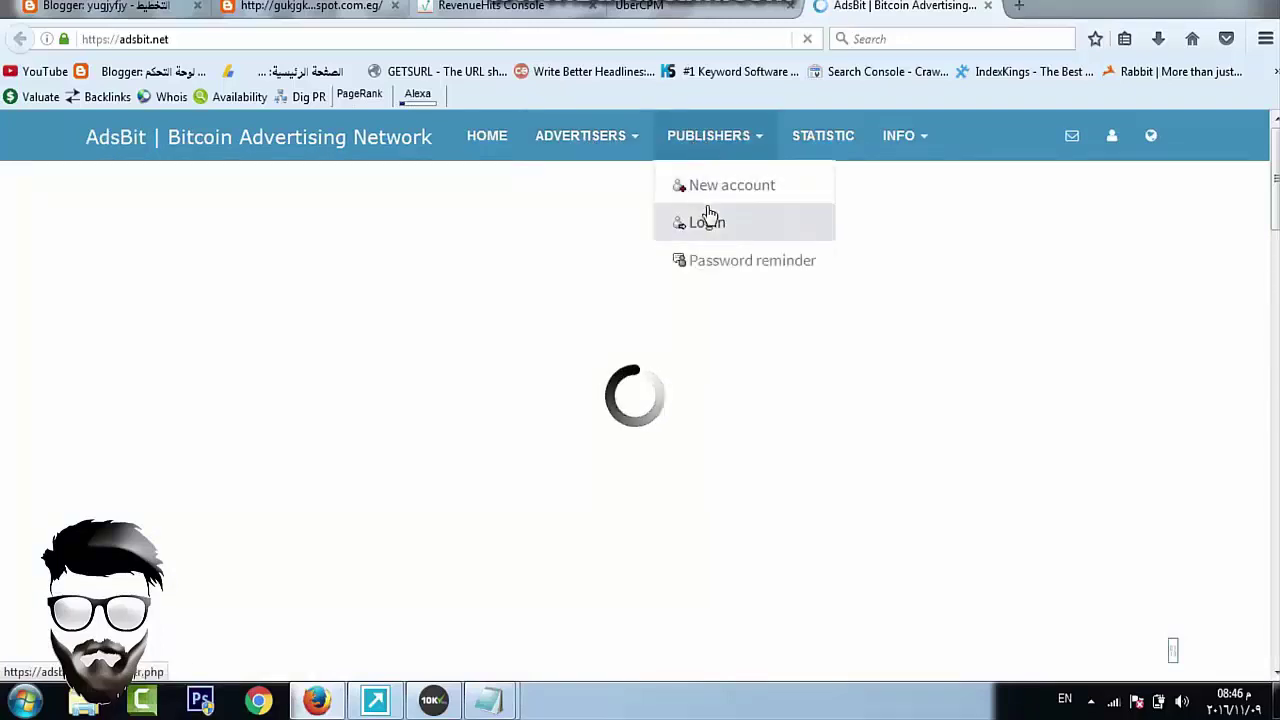
left_click(735, 187)
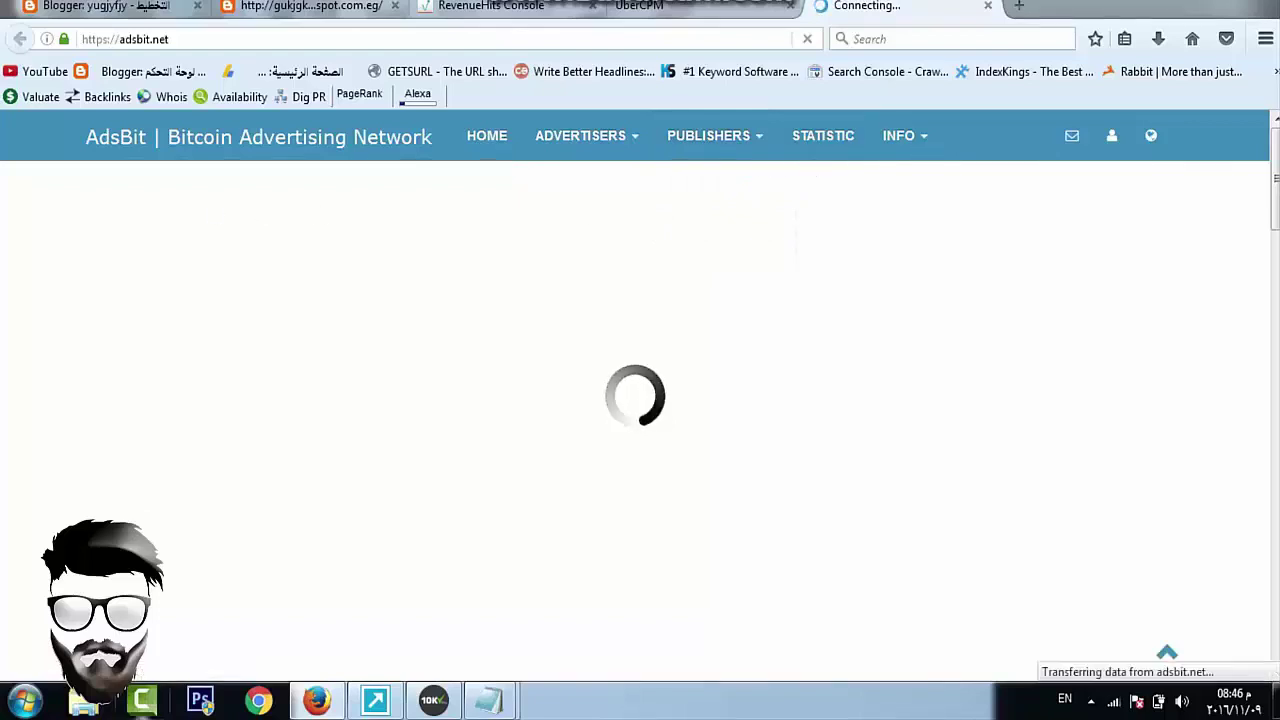
Check the Notepad template, then reopen the AdsBit publisher signup form
left_click(488, 700)
left_click(593, 594)
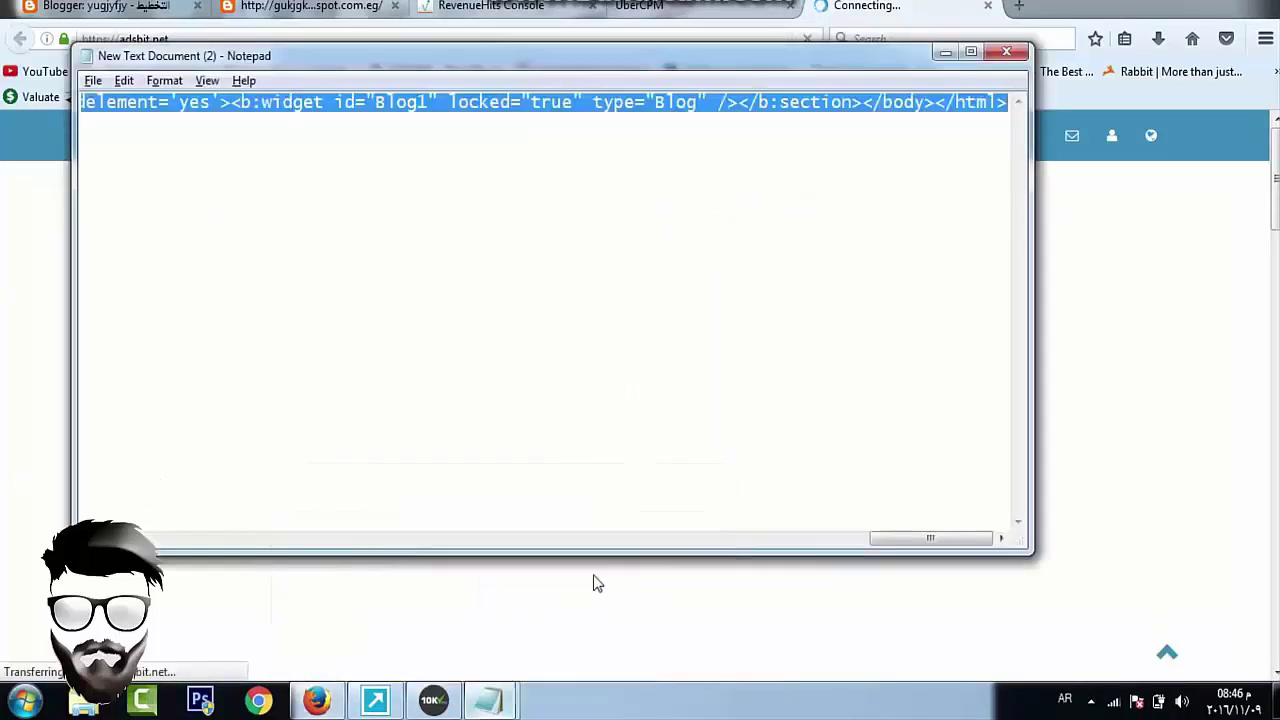
left_click(700, 133)
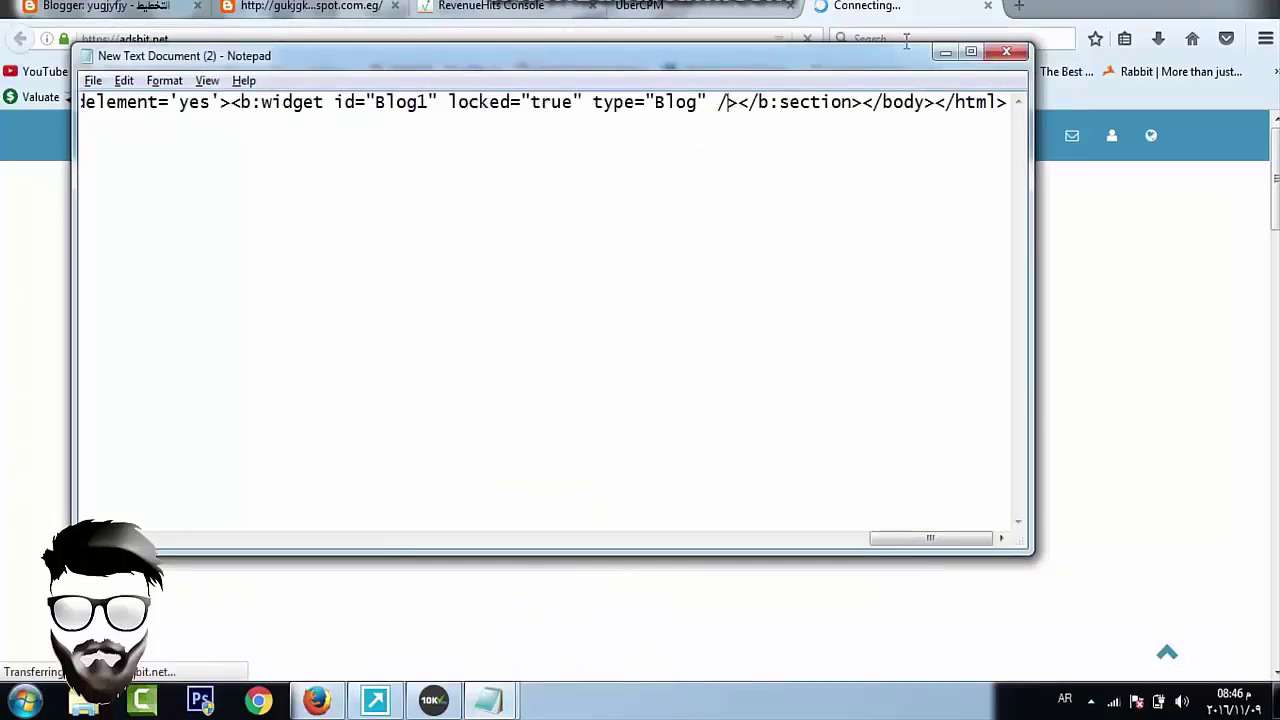
left_click(945, 52)
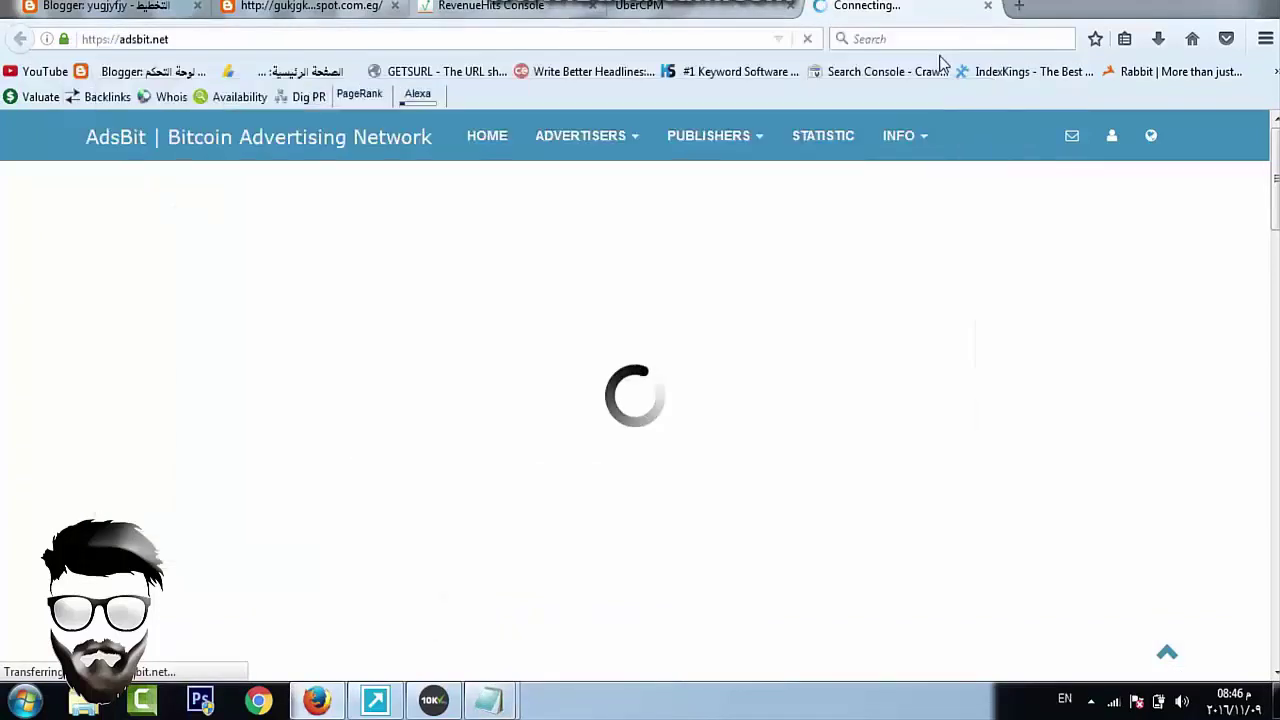
left_click(717, 138)
left_click(735, 186)
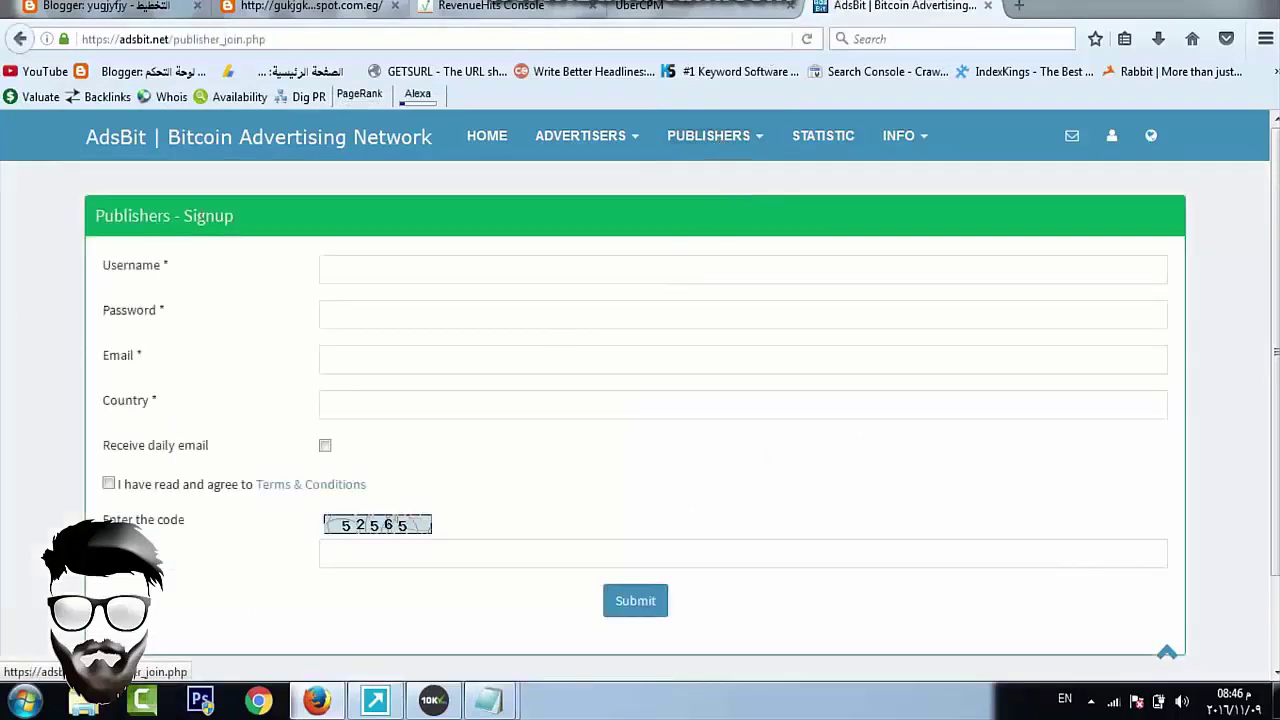
Go through the signup fields, then switch to the AdsBit publisher Login page with credentials entered
left_click(400, 276)
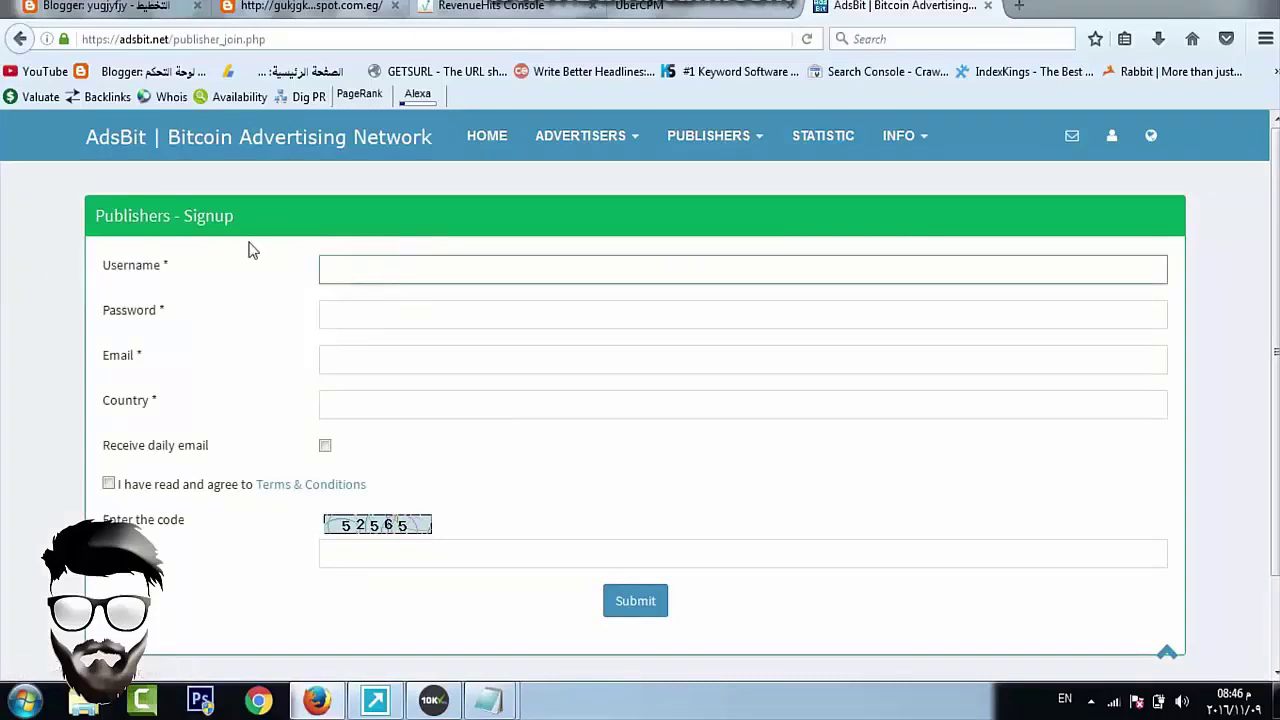
left_click(352, 349)
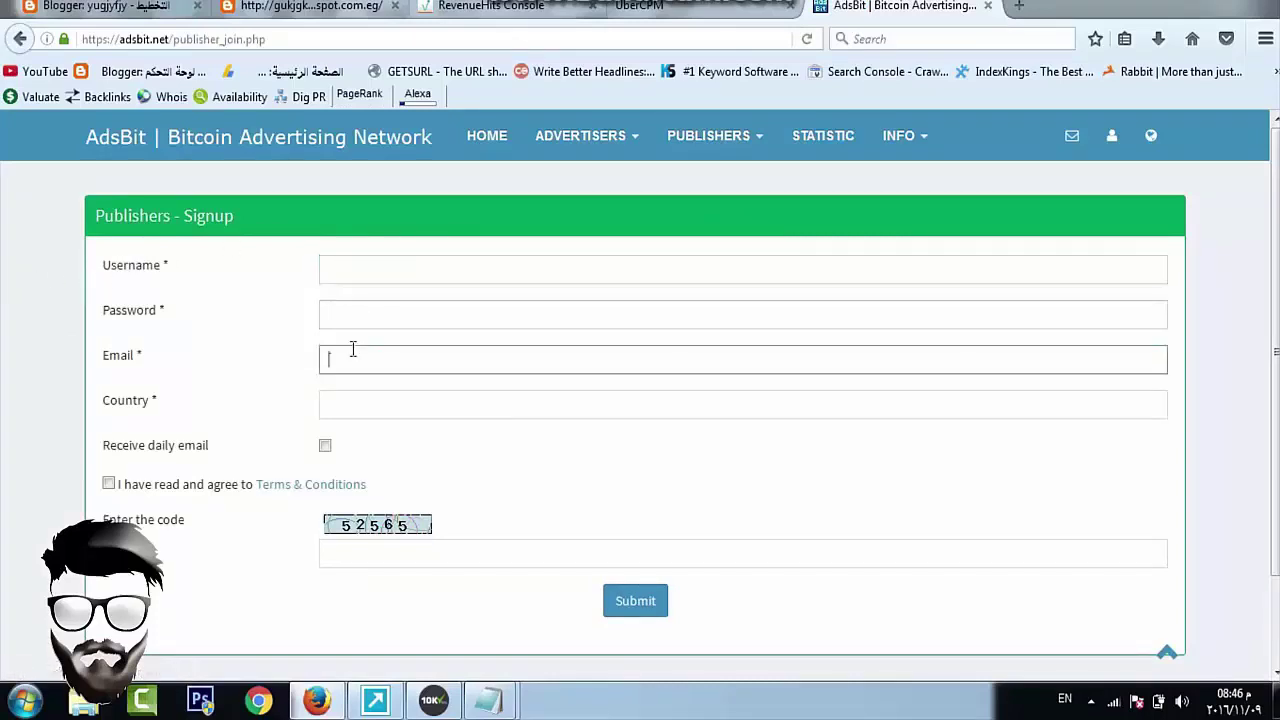
left_click(350, 410)
left_click(326, 448)
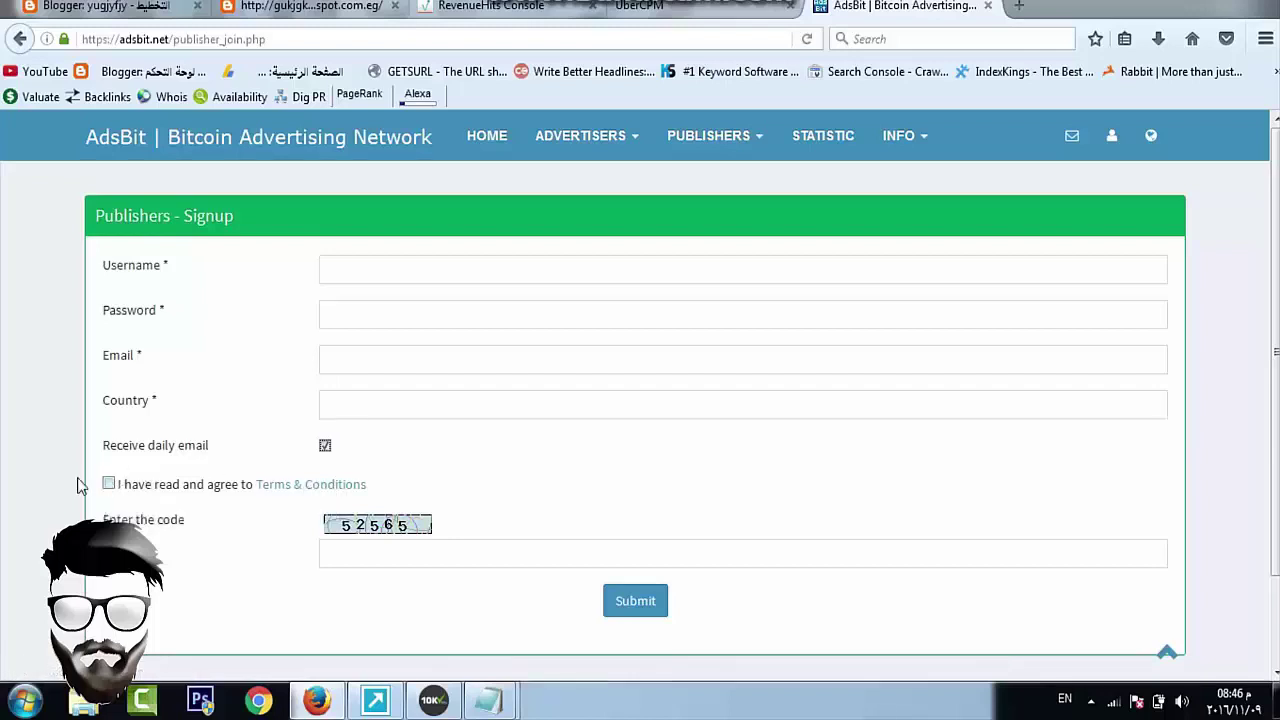
left_click(454, 558)
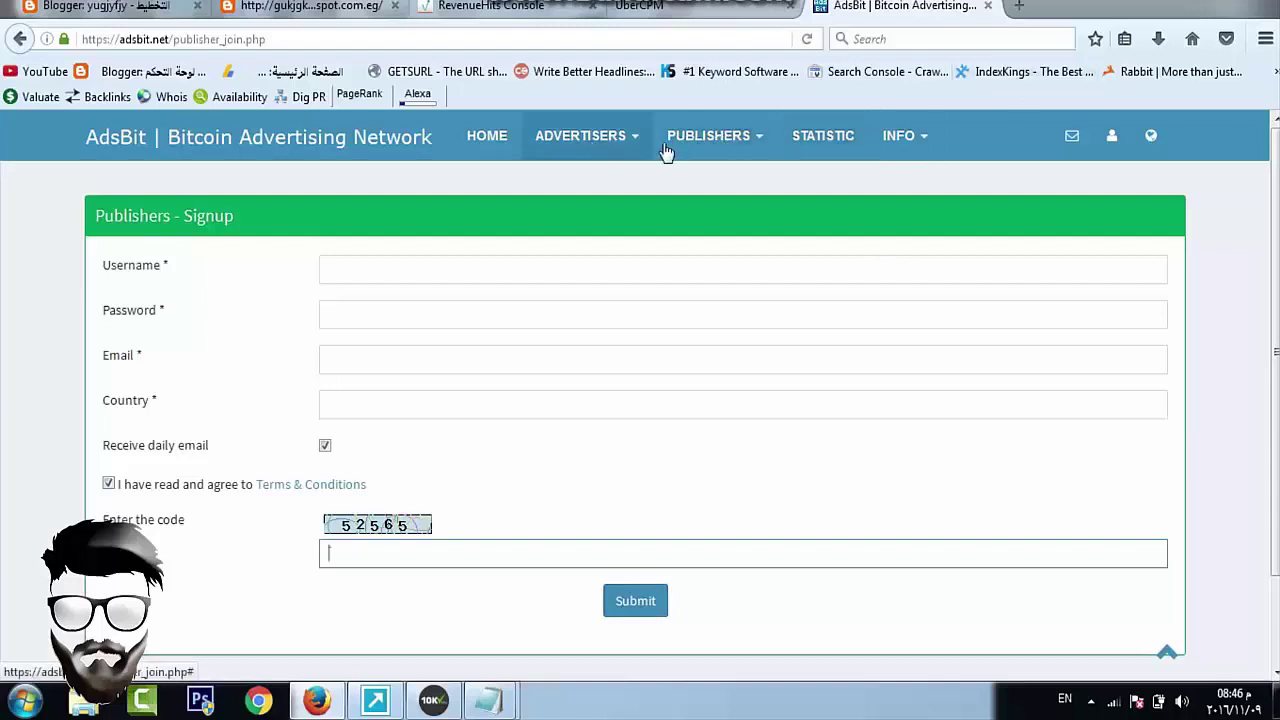
left_click(730, 147)
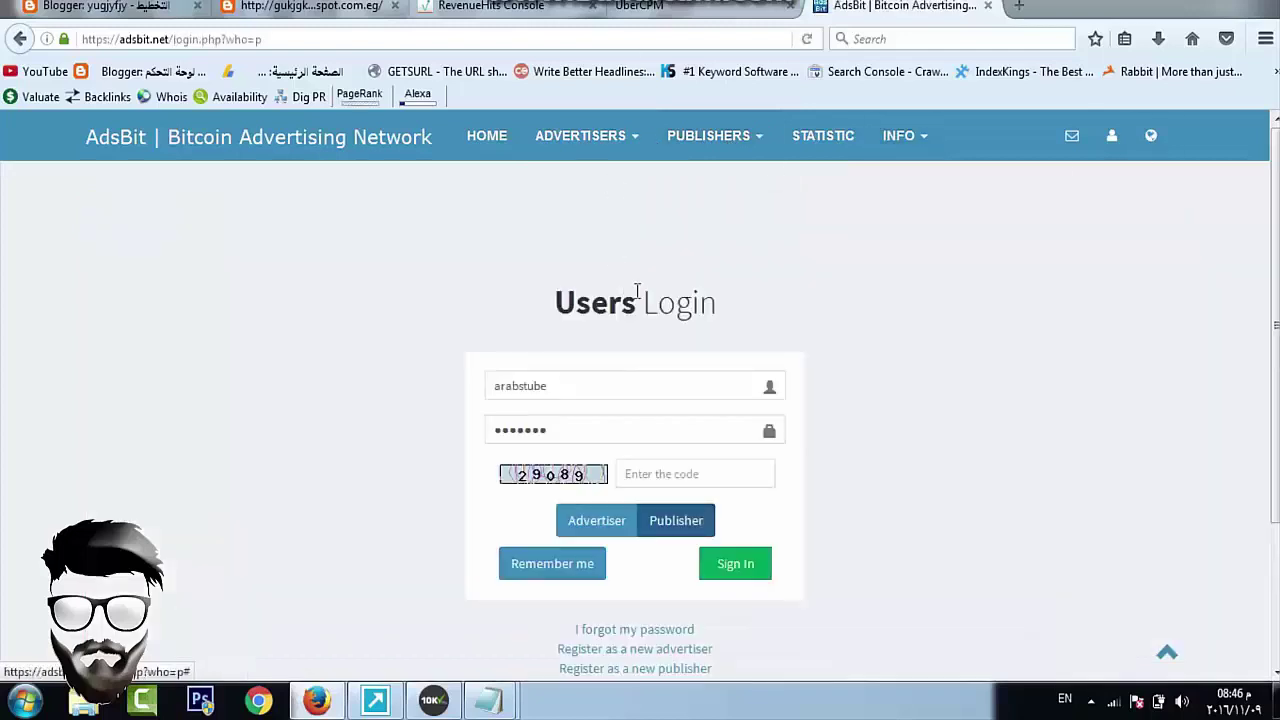
left_click(640, 389)
left_click(690, 425)
left_click(650, 474)
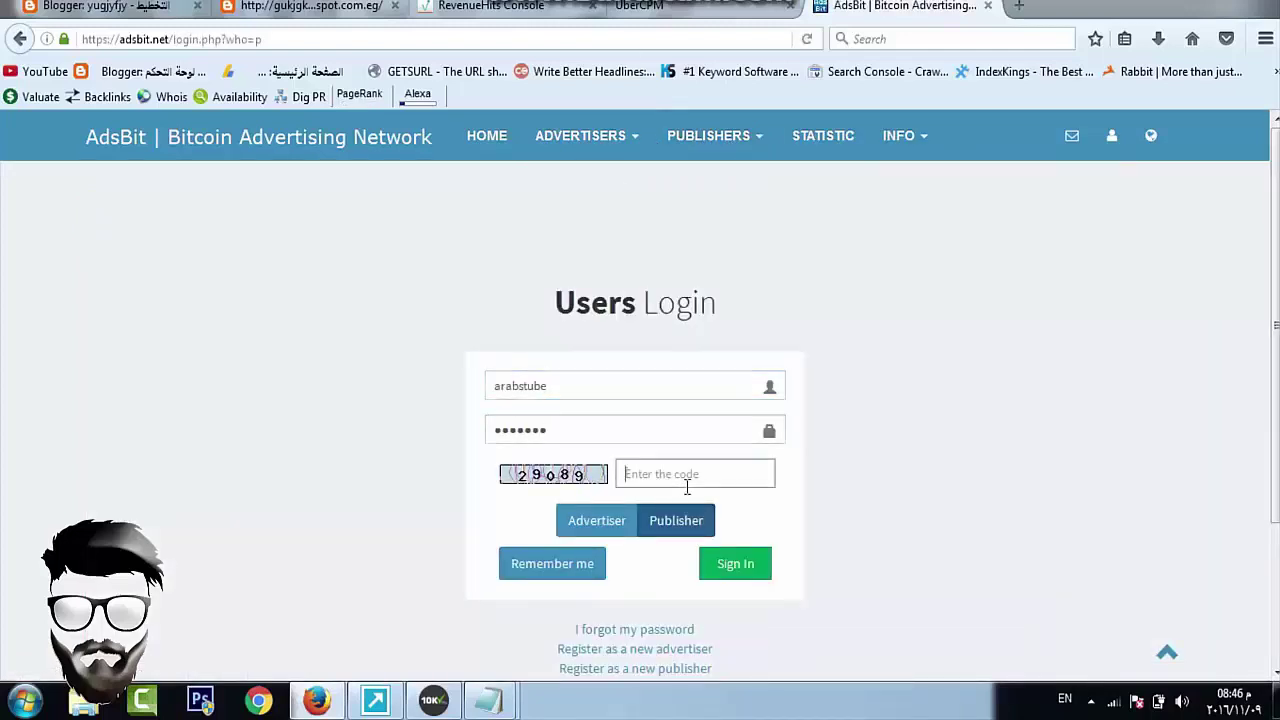
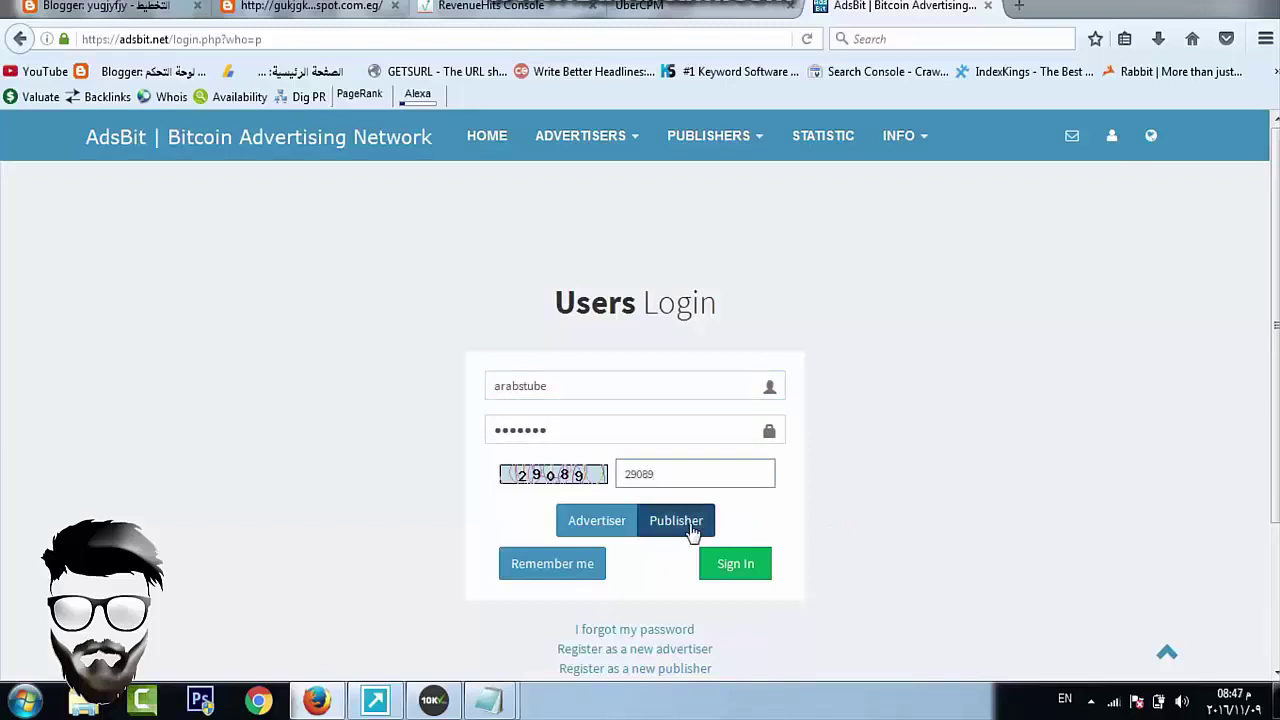
left_click(736, 564)
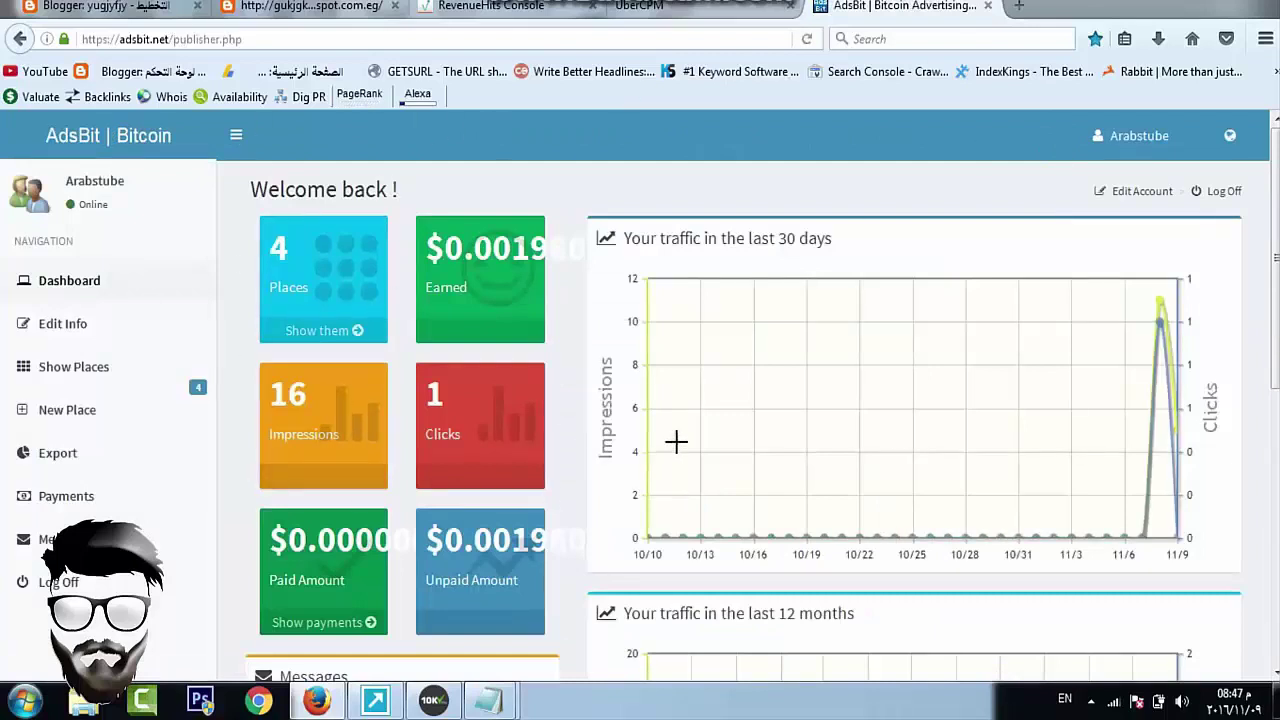
Create a new AdsBit ad place titled 'yyyyyyyyyyyyyyyyyy'
left_click(127, 420)
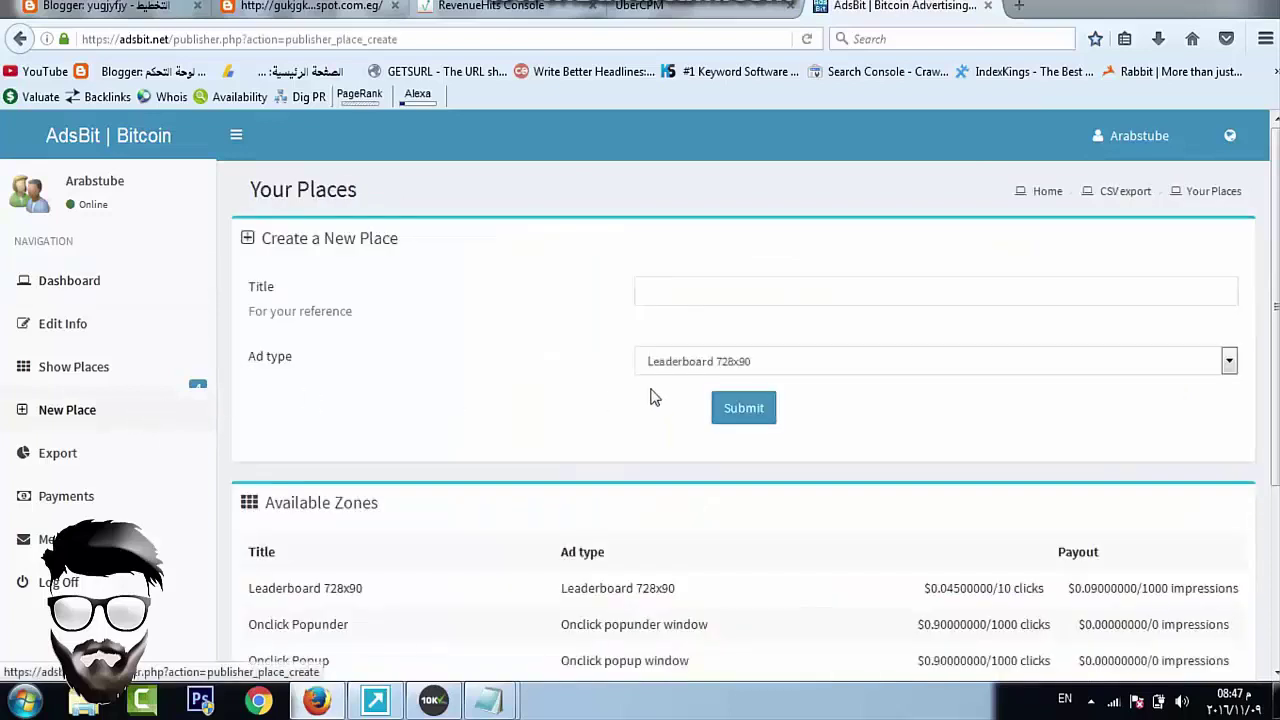
left_click(690, 286)
type("y")
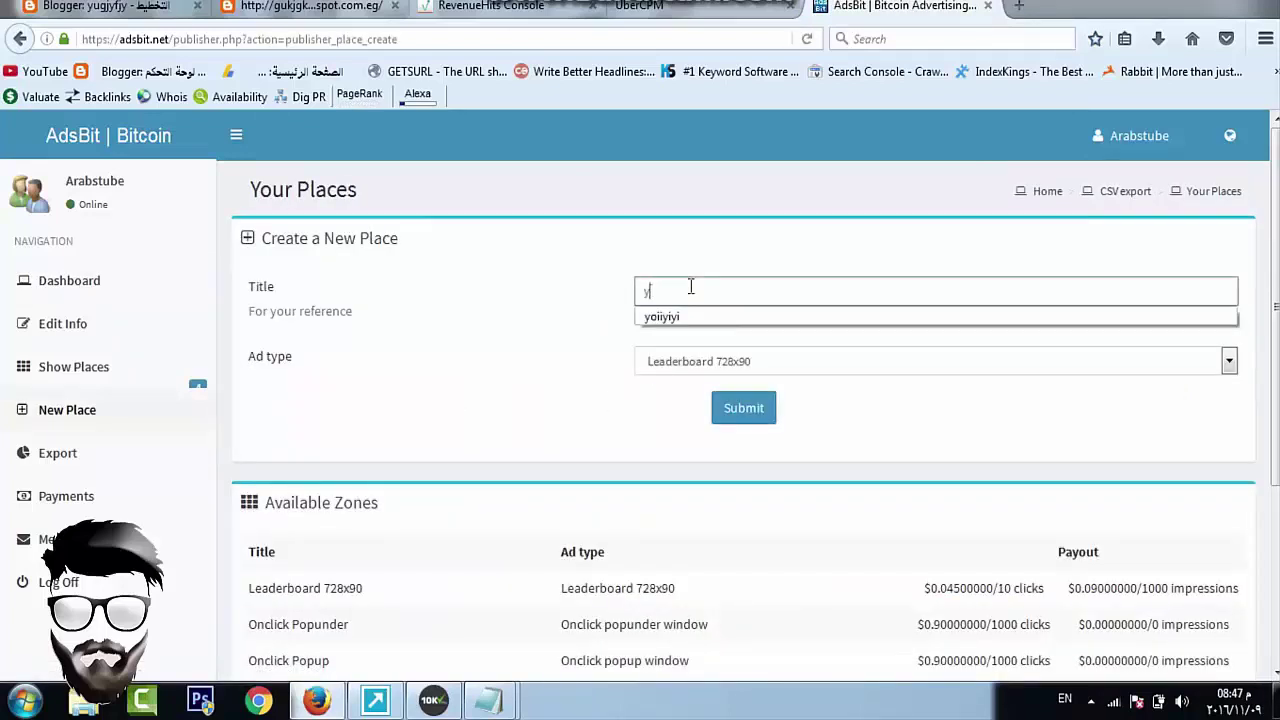
type("yyyyyyyyyyyyyyyyy")
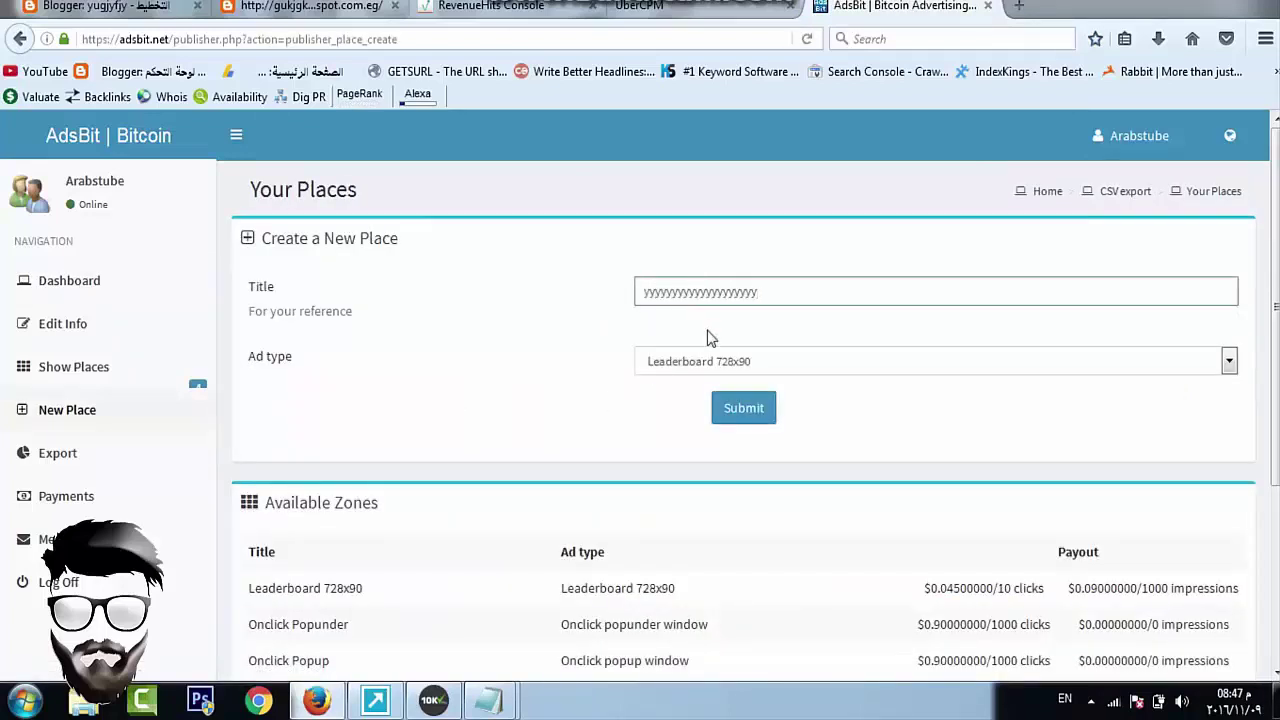
left_click(752, 410)
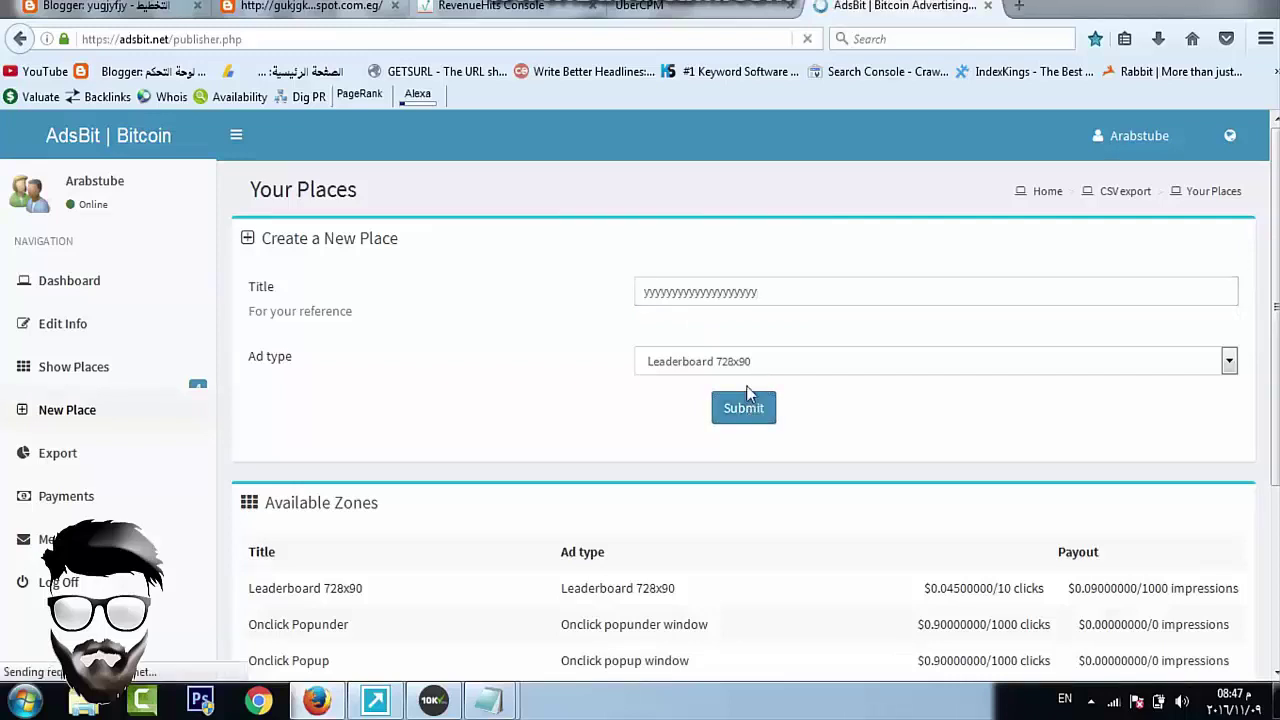
Set the place's domain to the blog address gukjgkj.blogspot.com.eg and submit it
left_click(431, 472)
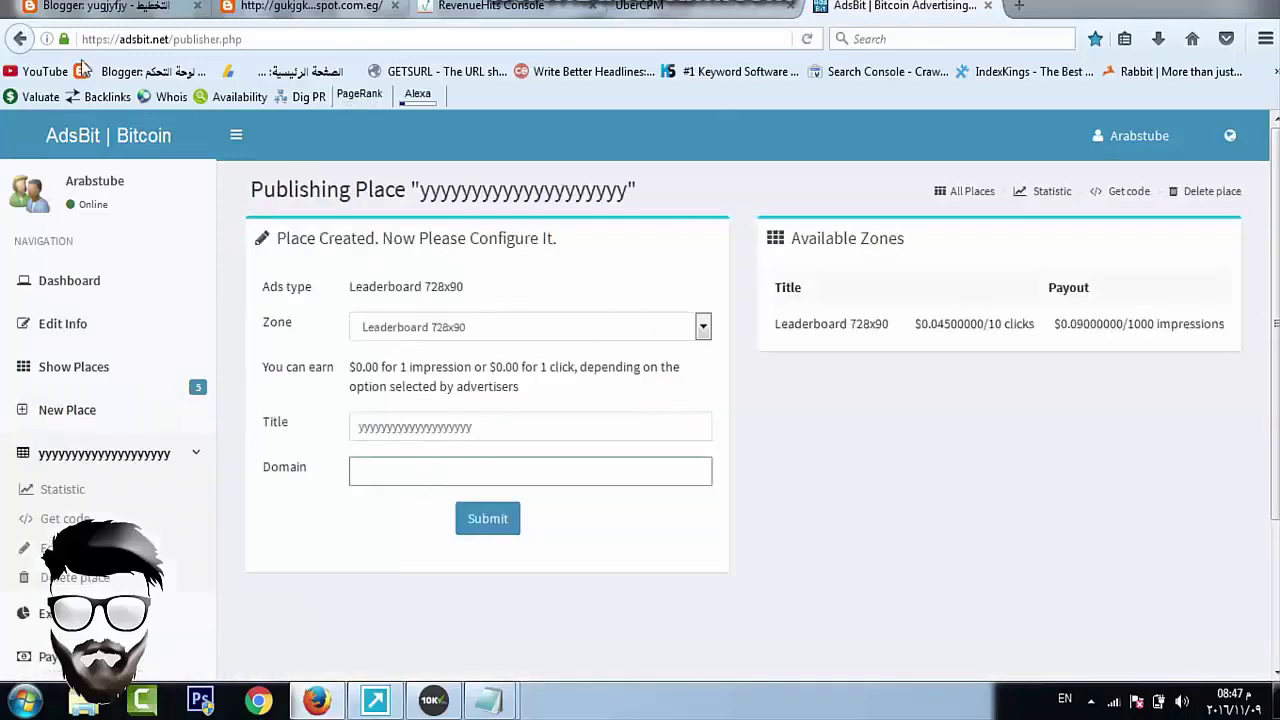
left_click(310, 6)
left_click(262, 39)
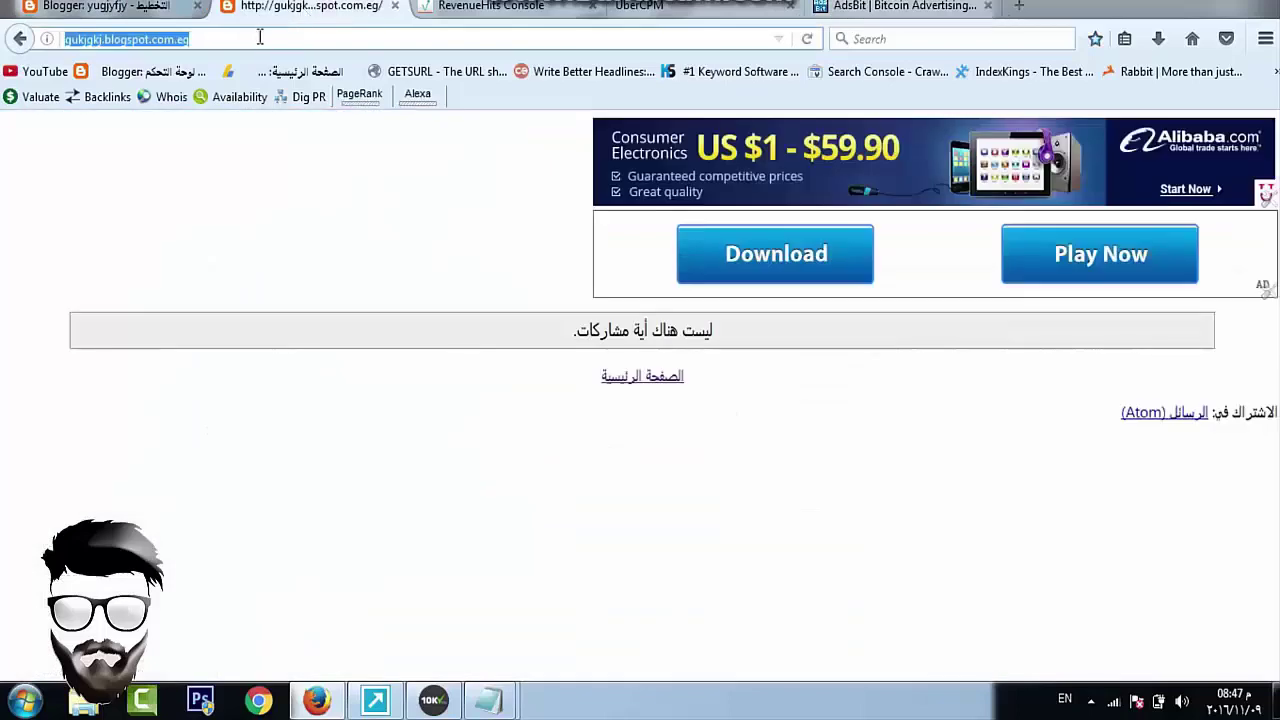
right_click(262, 39)
left_click(305, 102)
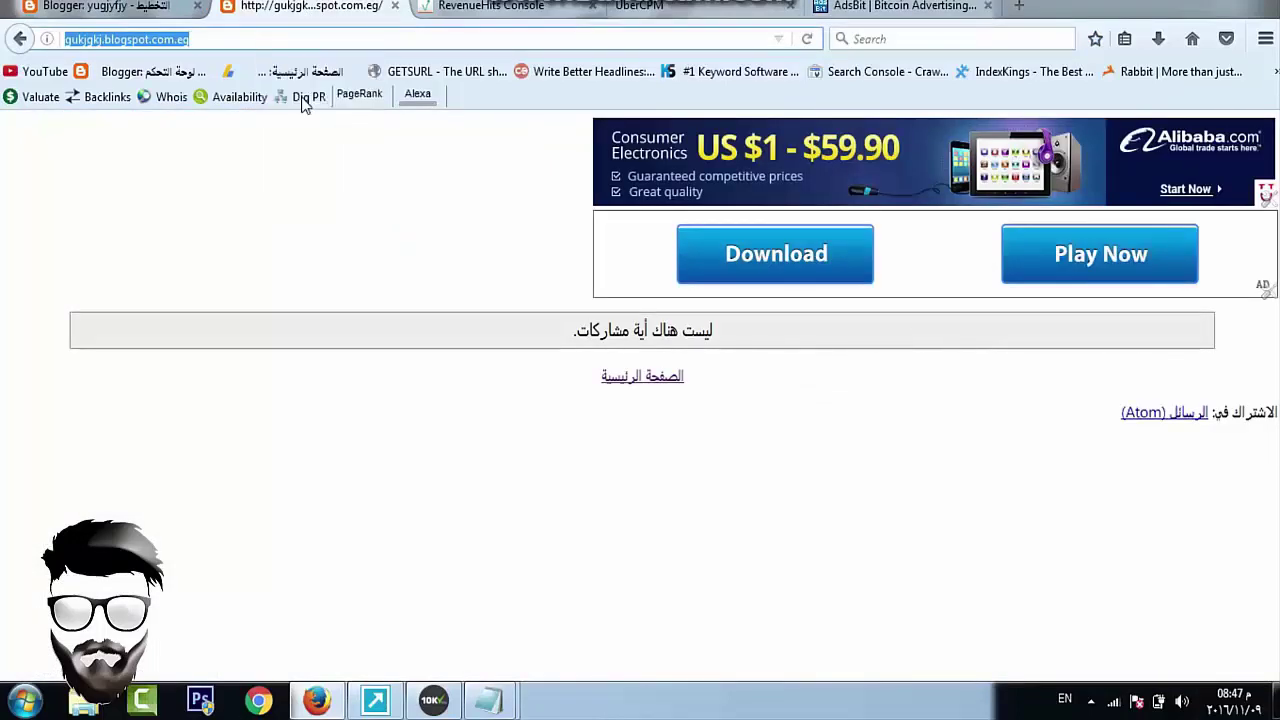
left_click(843, 9)
right_click(490, 465)
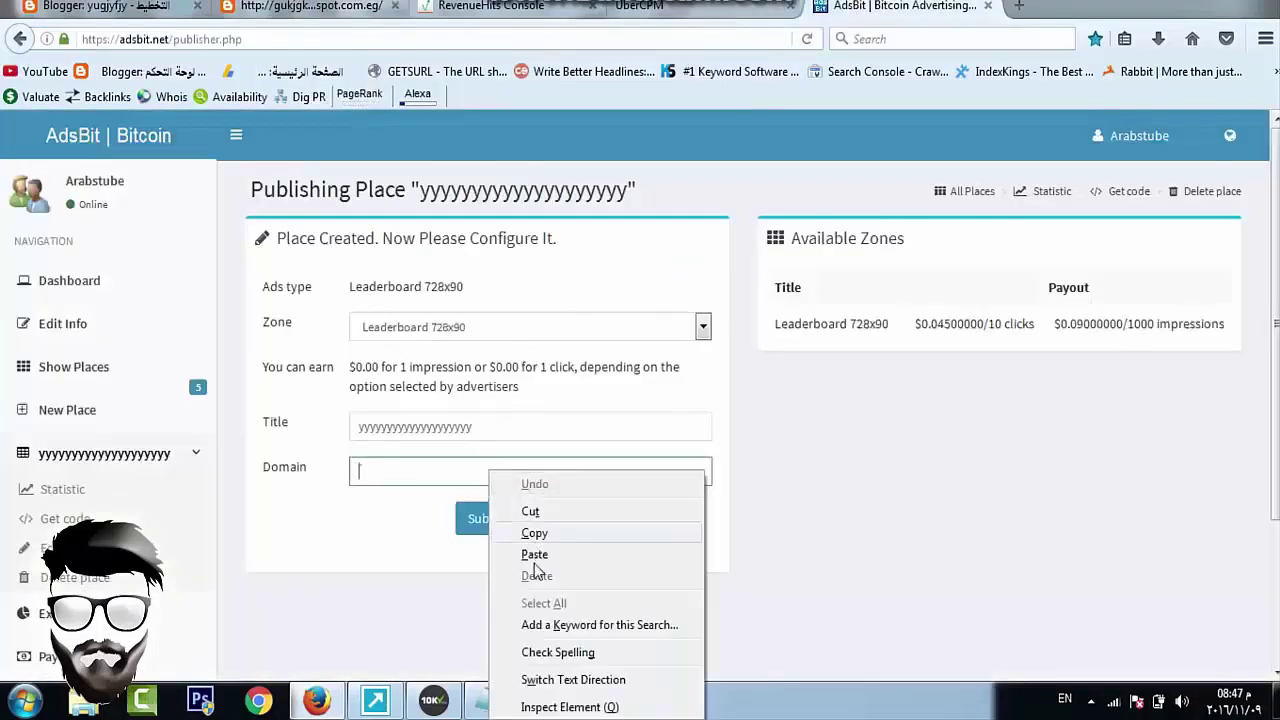
left_click(541, 559)
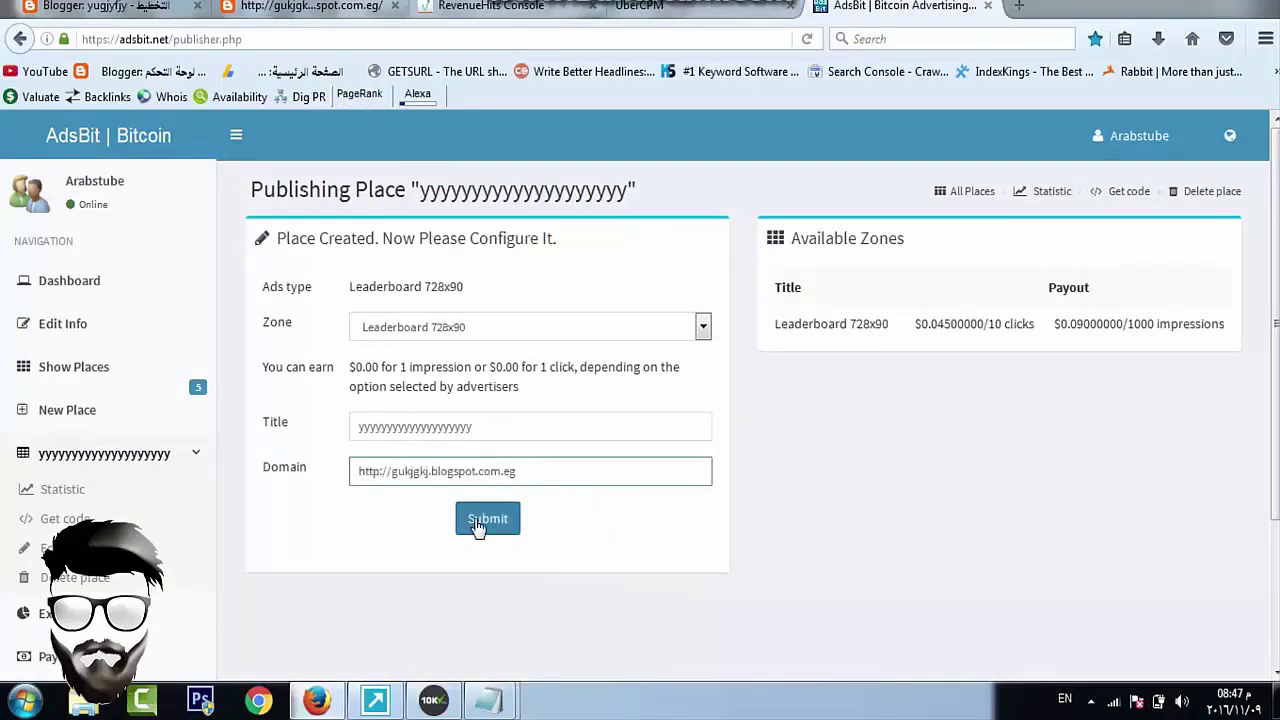
left_click(480, 524)
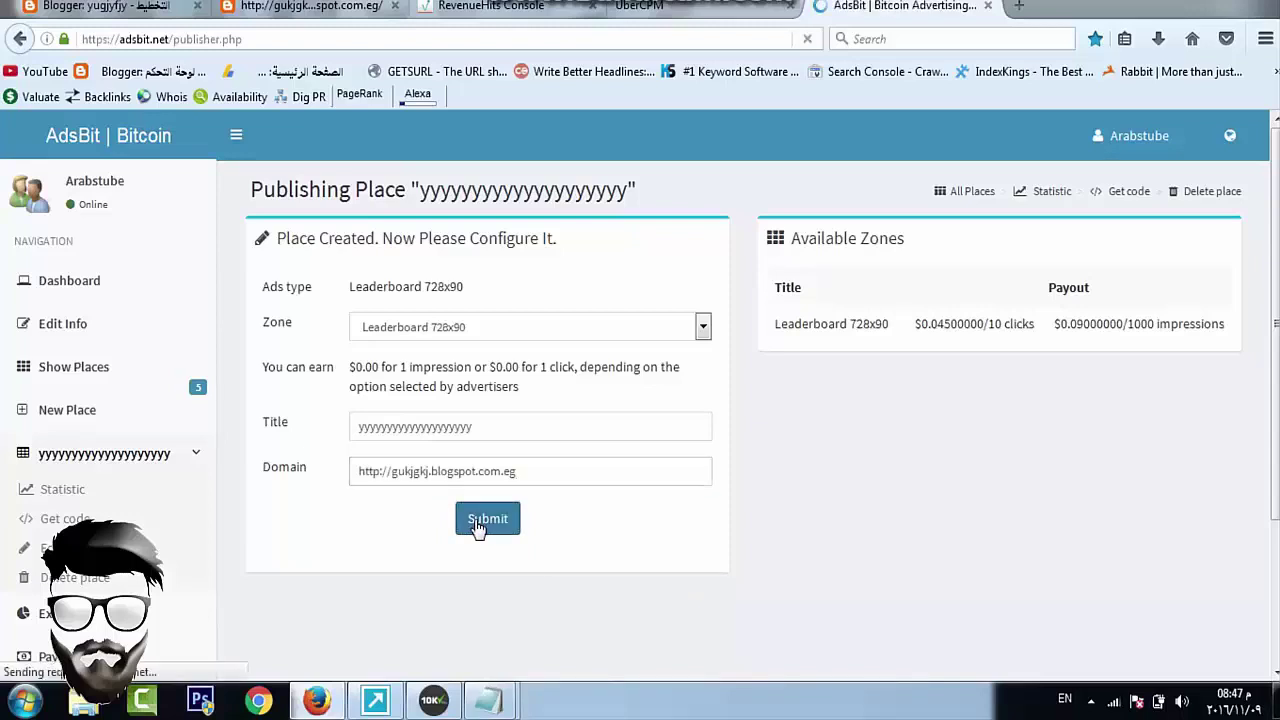
Select and copy the place's Leaderboard 728x90 JavaScript banner code
left_click(379, 531)
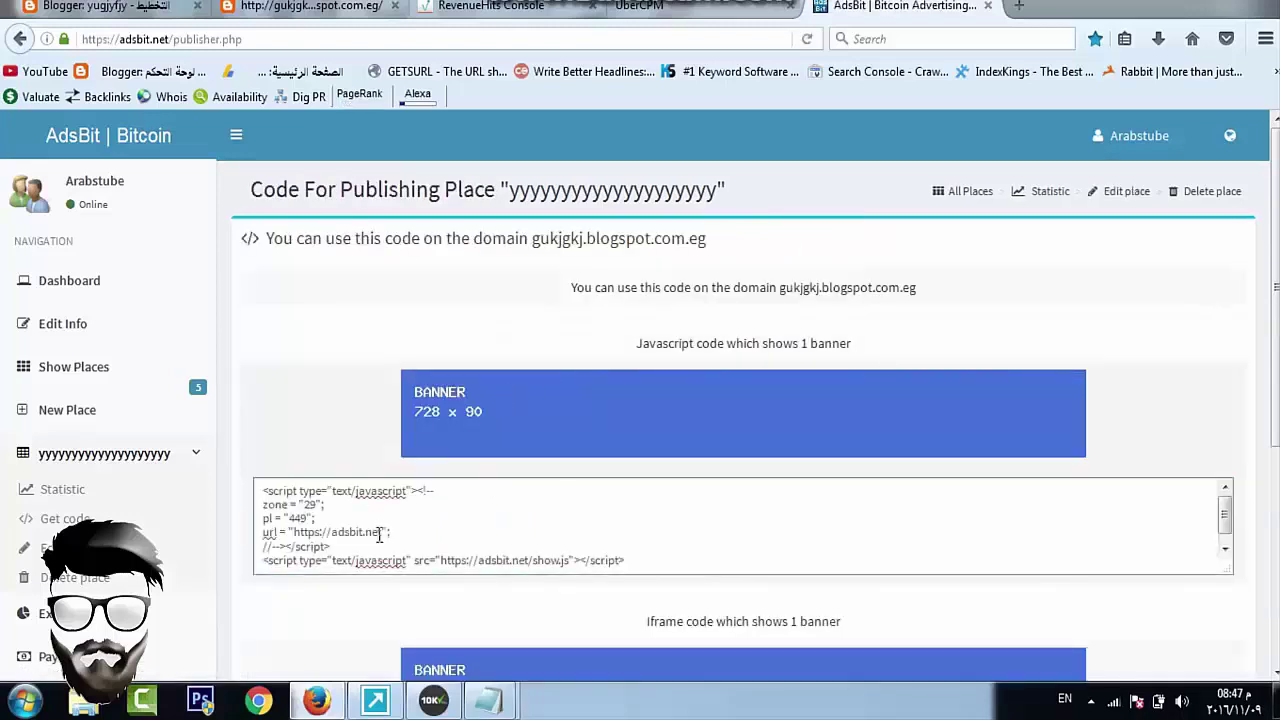
key("ctrl+a")
left_click(379, 531)
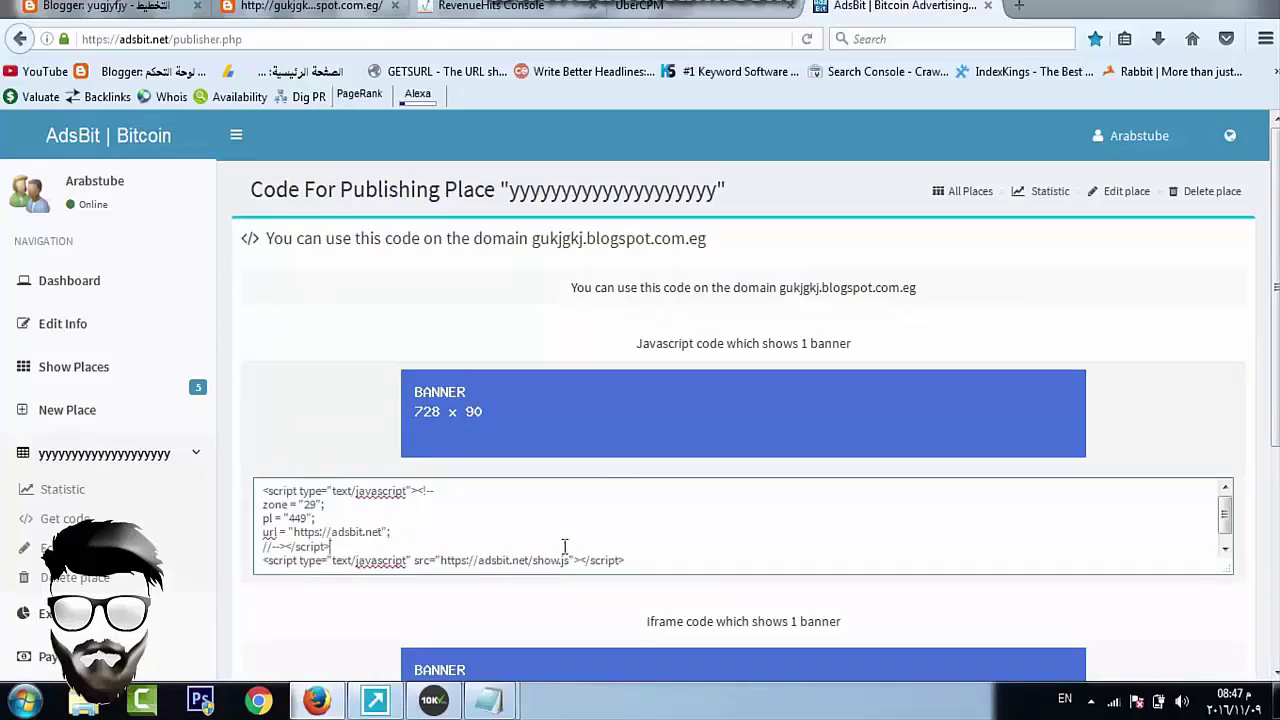
key("ctrl+a")
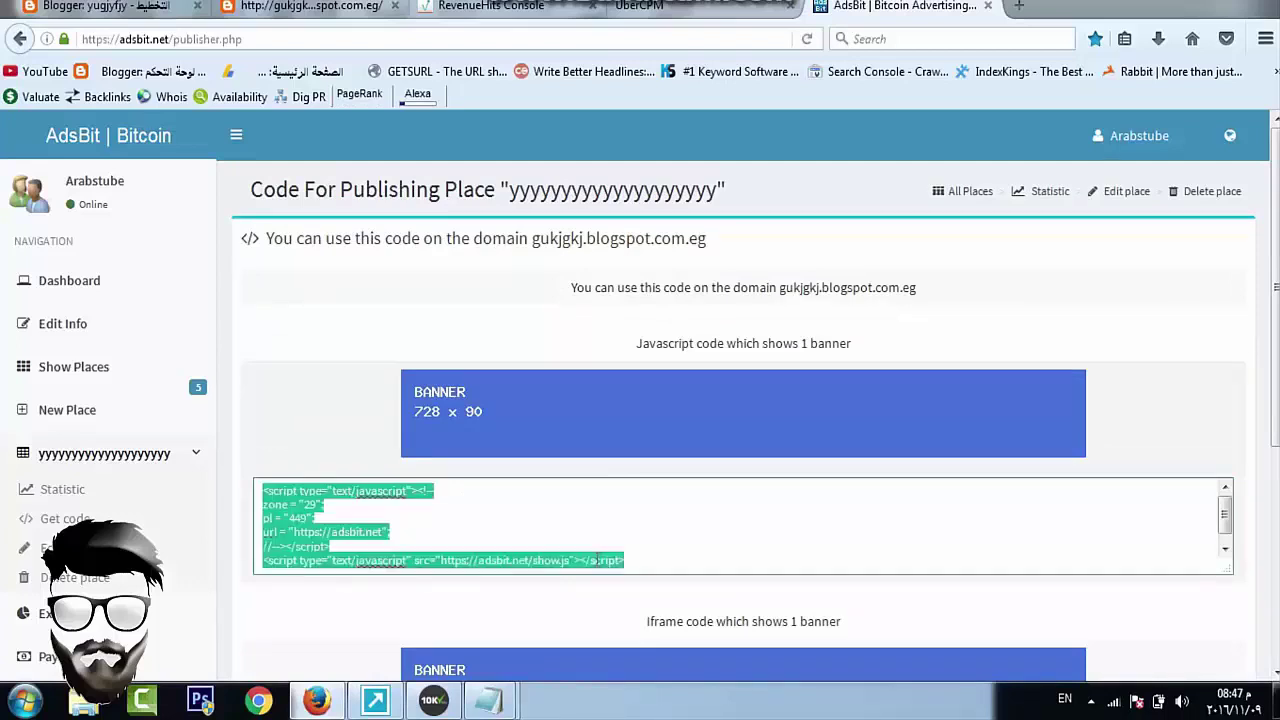
Add and save an HTML/JavaScript gadget in Blogger's main section holding the AdsBit banner code
left_click(105, 6)
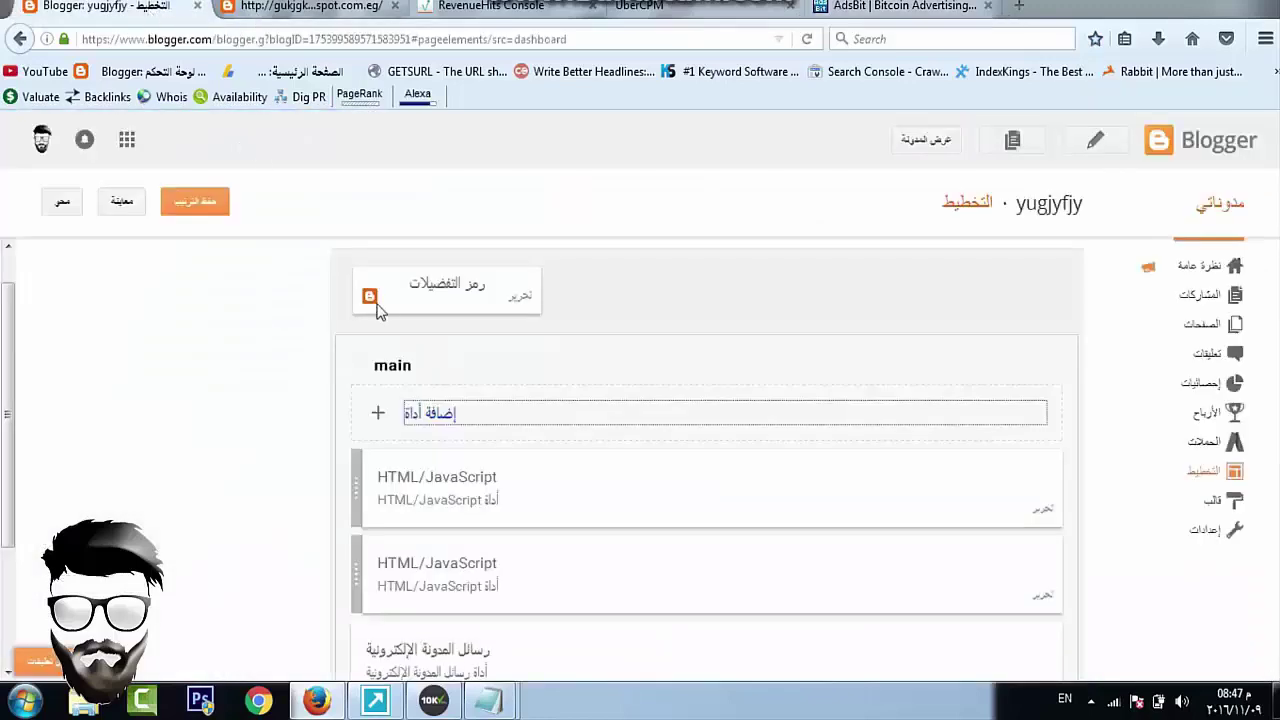
left_click(430, 414)
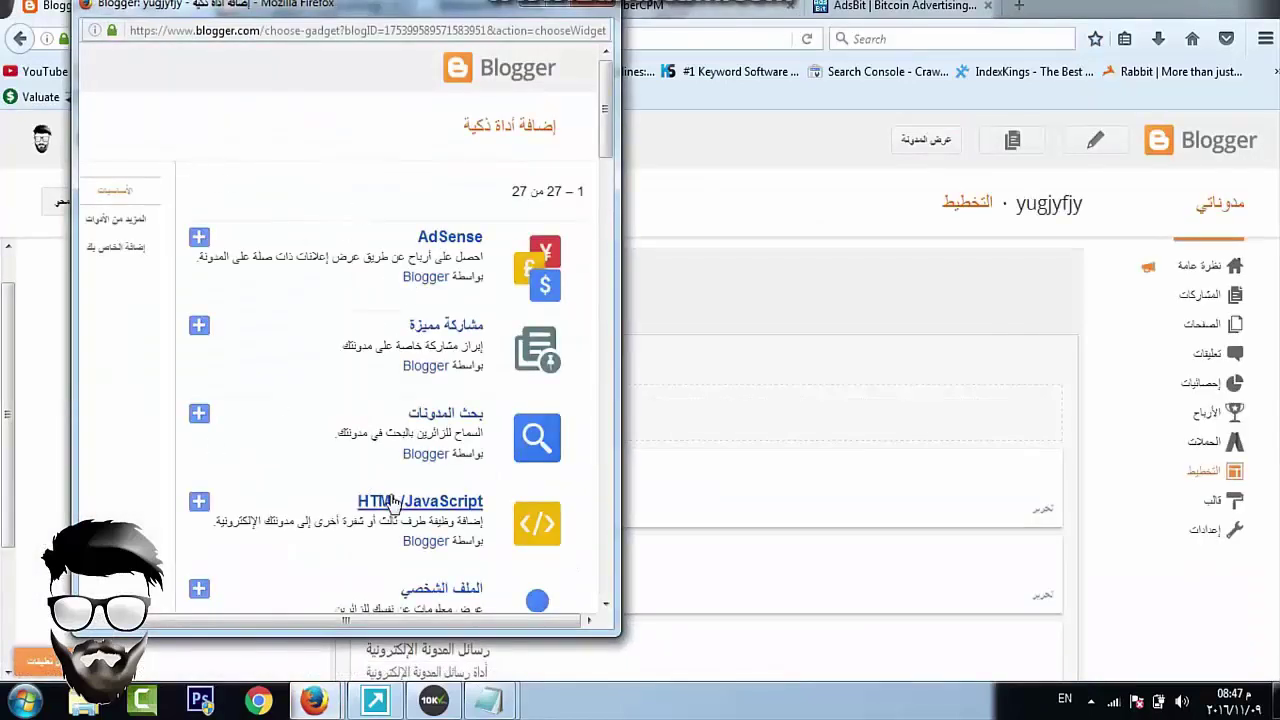
left_click(393, 502)
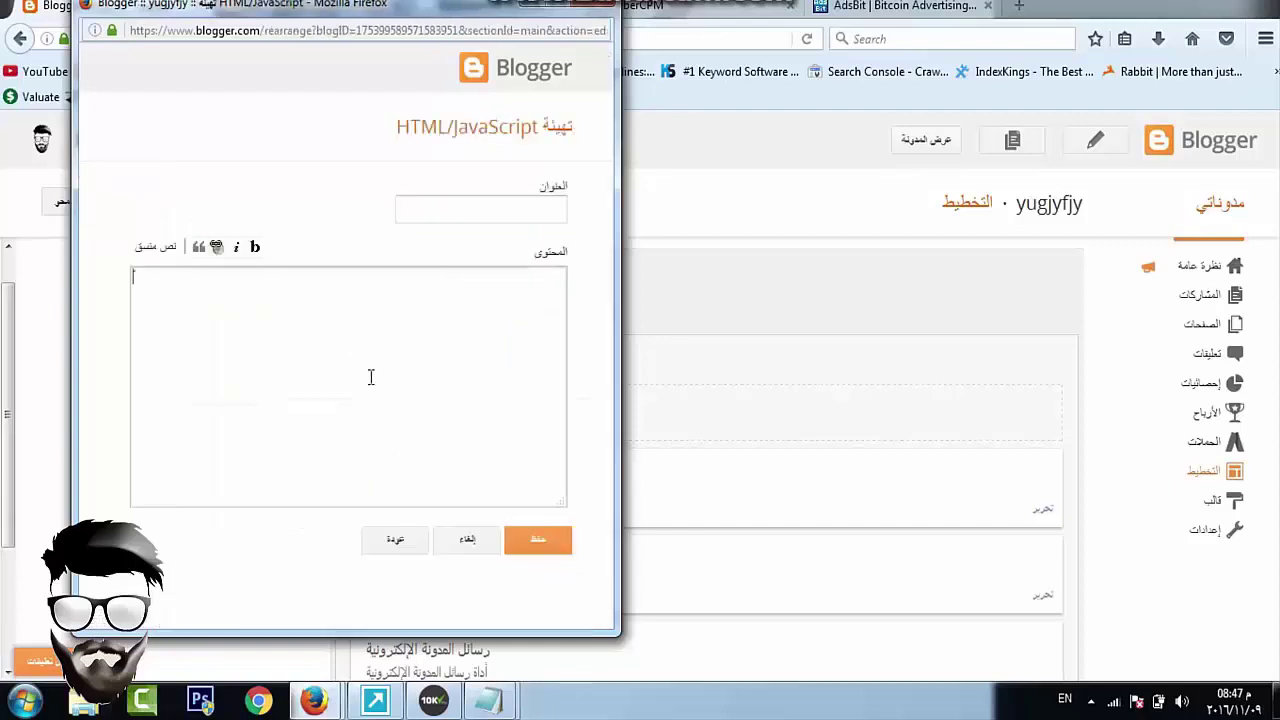
key("ctrl+v")
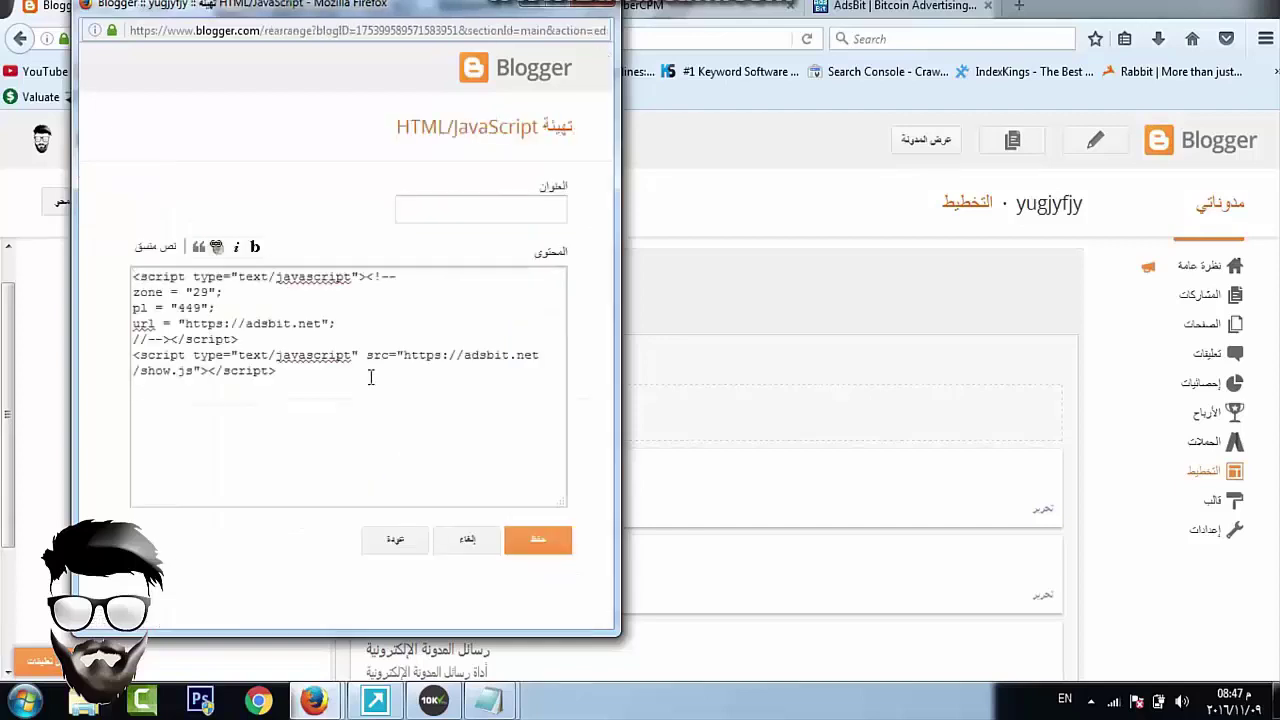
left_click(526, 542)
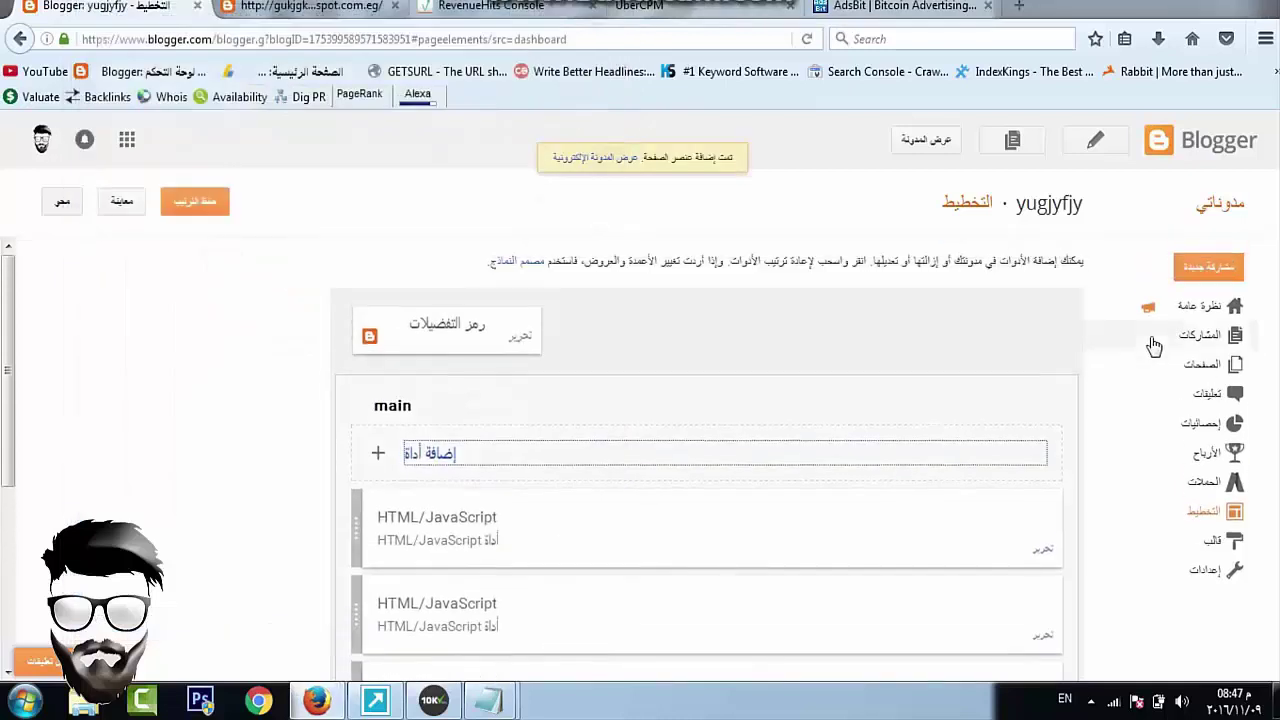
Preview the live blog's ads, then close the blog tabs to return to Layout
left_click(926, 140)
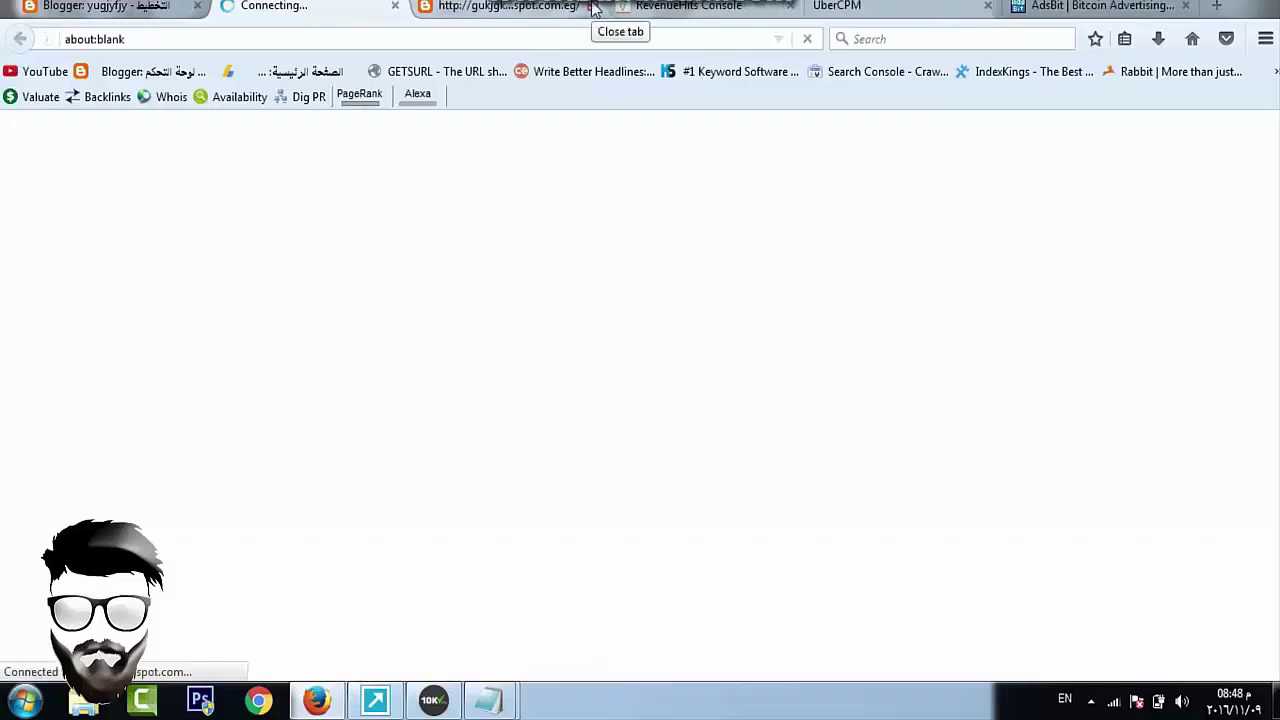
left_click(593, 7)
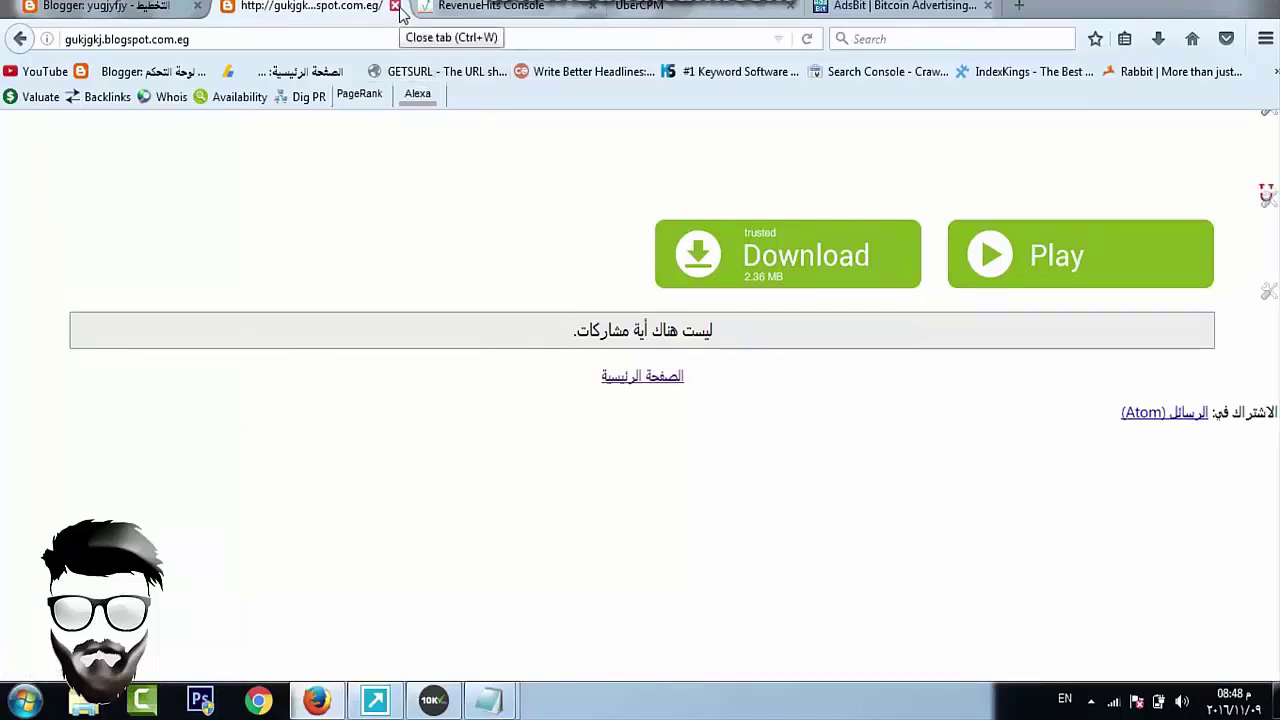
left_click(395, 6)
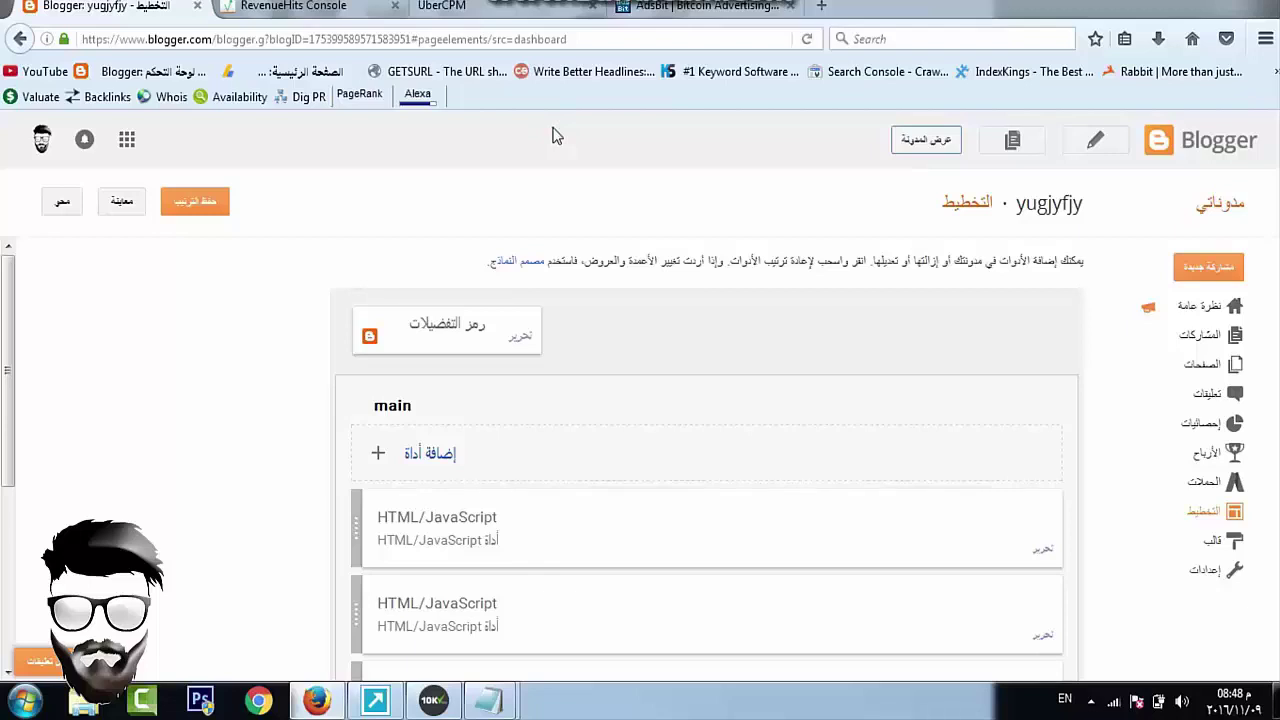
key("alt+shift")
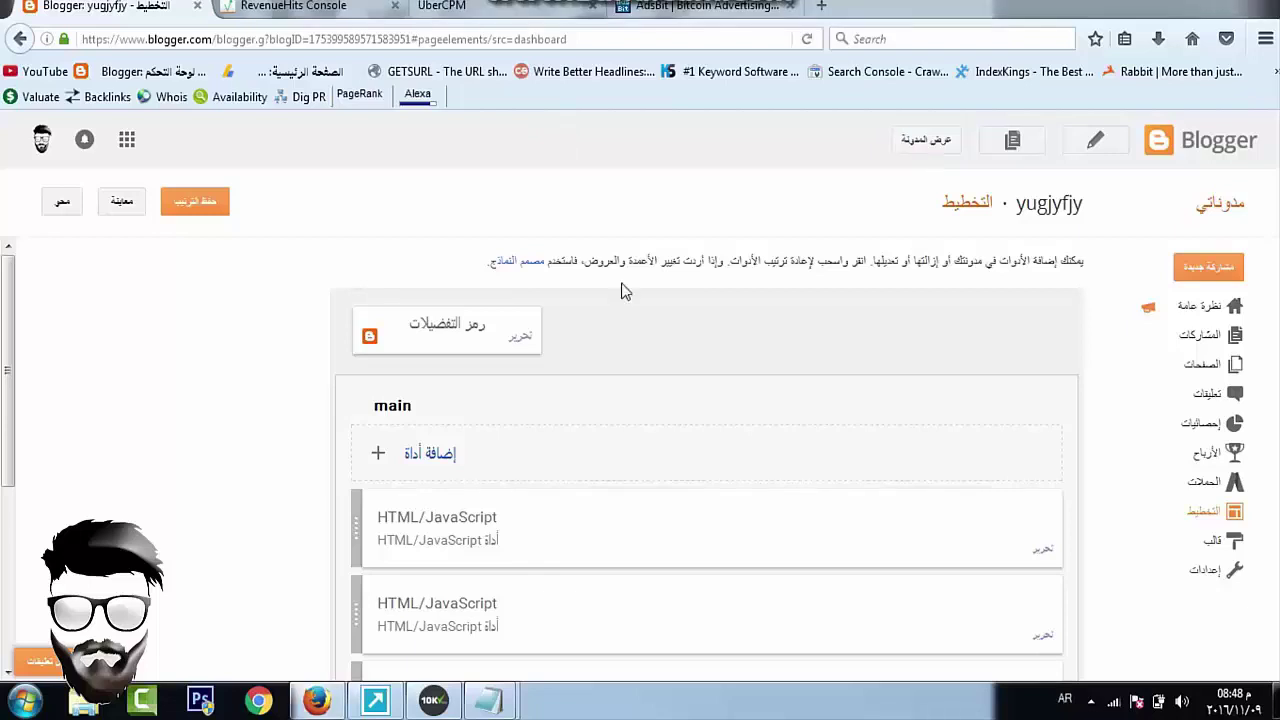